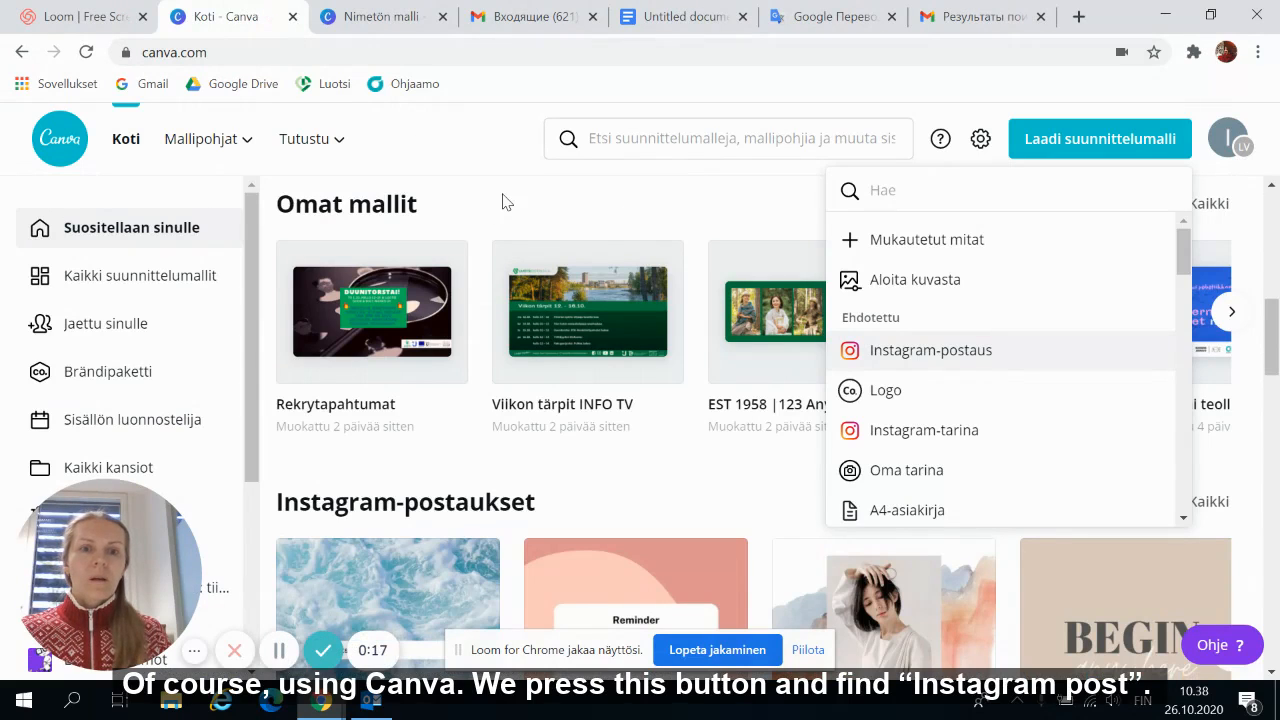
# - Create a new blank design of the Instagram-postaus type
pyautogui.click(1075, 145)
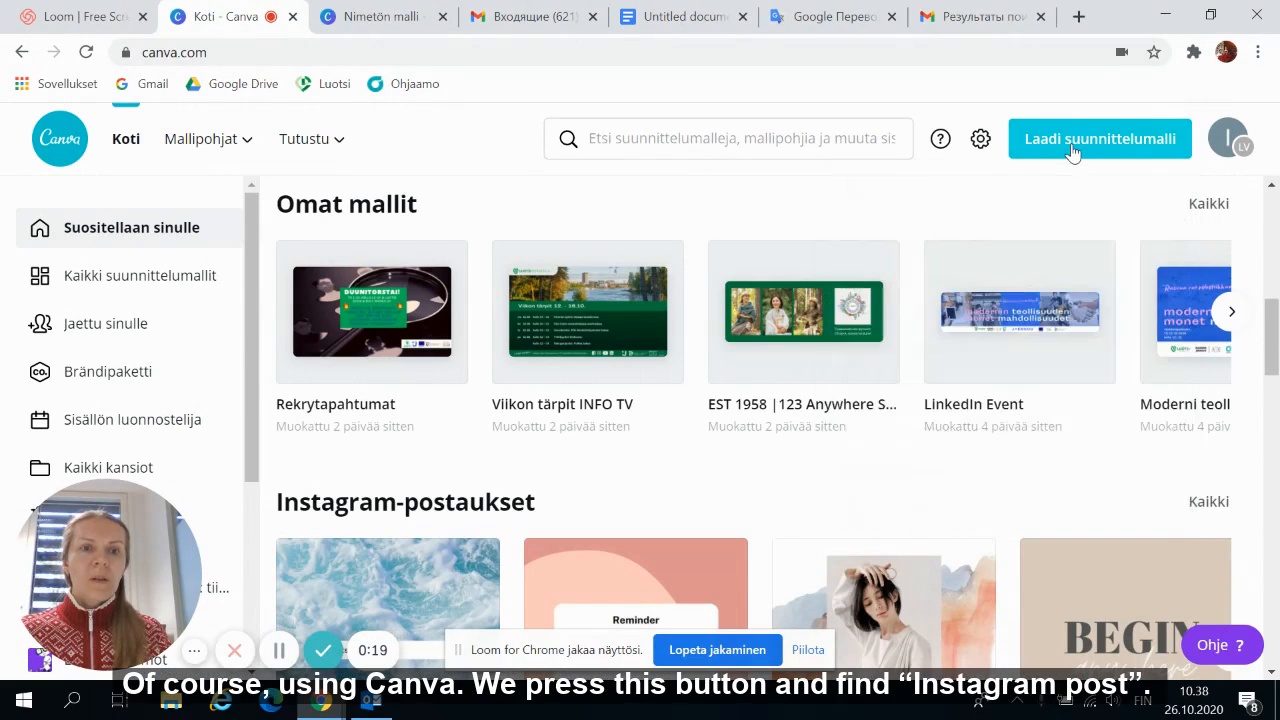
pyautogui.click(1073, 148)
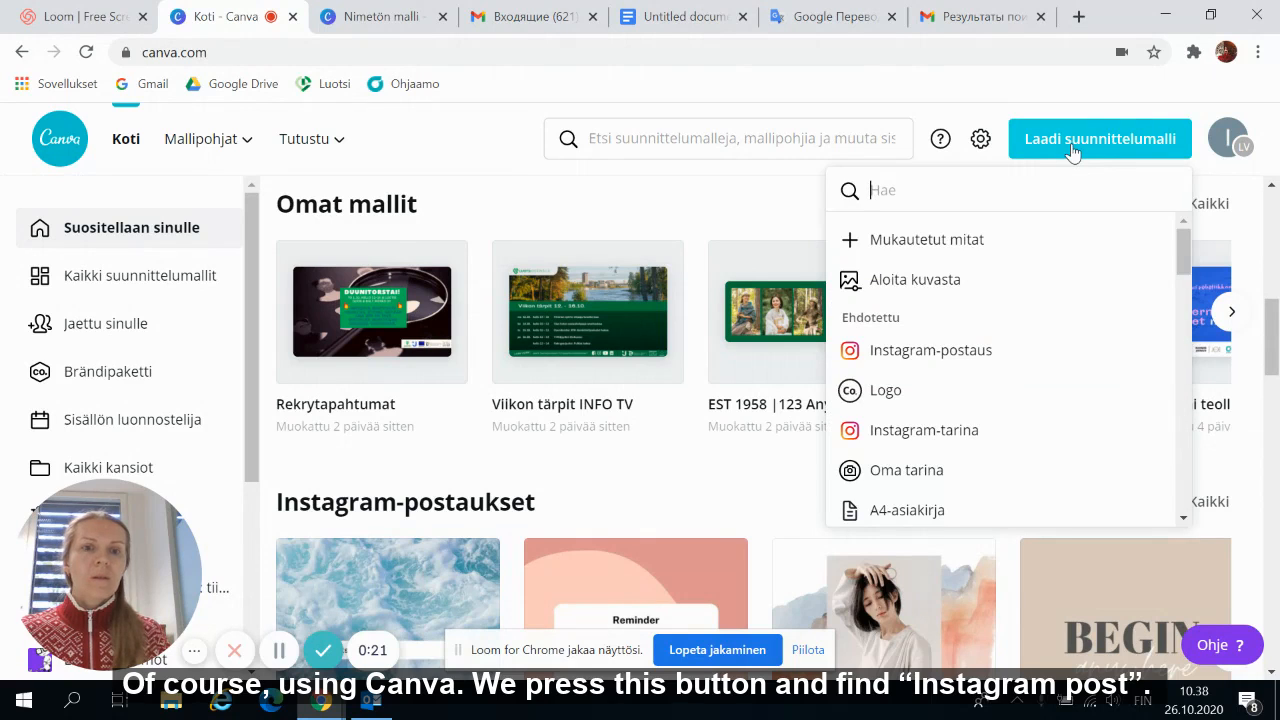
pyautogui.click(979, 354)
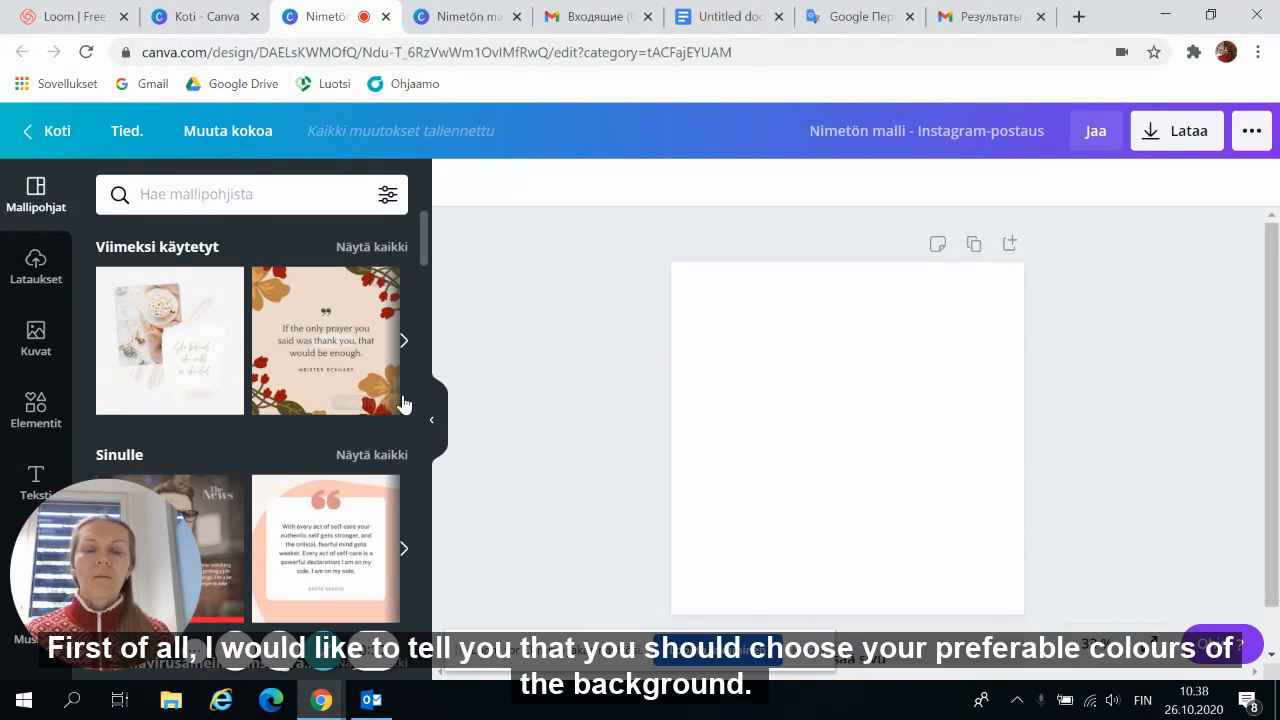
# - Apply the beige quote template with autumn flowers, "If the only prayer you said was thank you", to the blank page
pyautogui.scroll(-5, 358, 360)
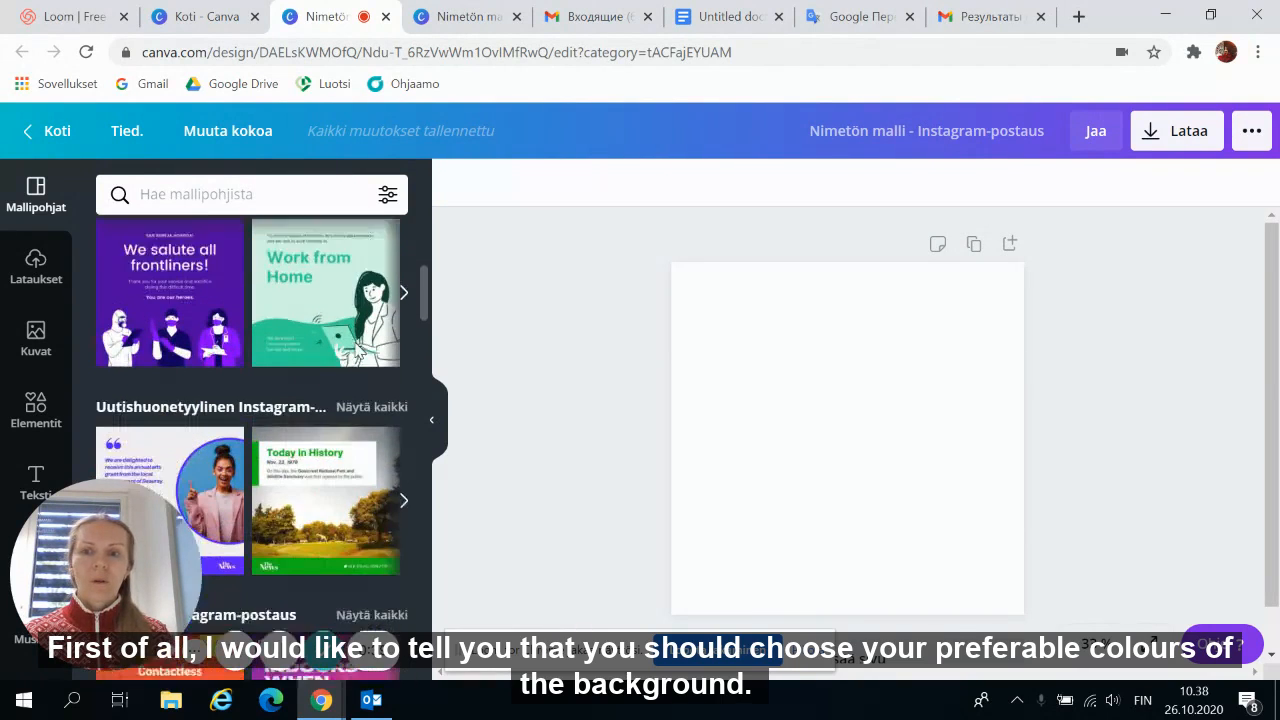
pyautogui.scroll(-1, 355, 349)
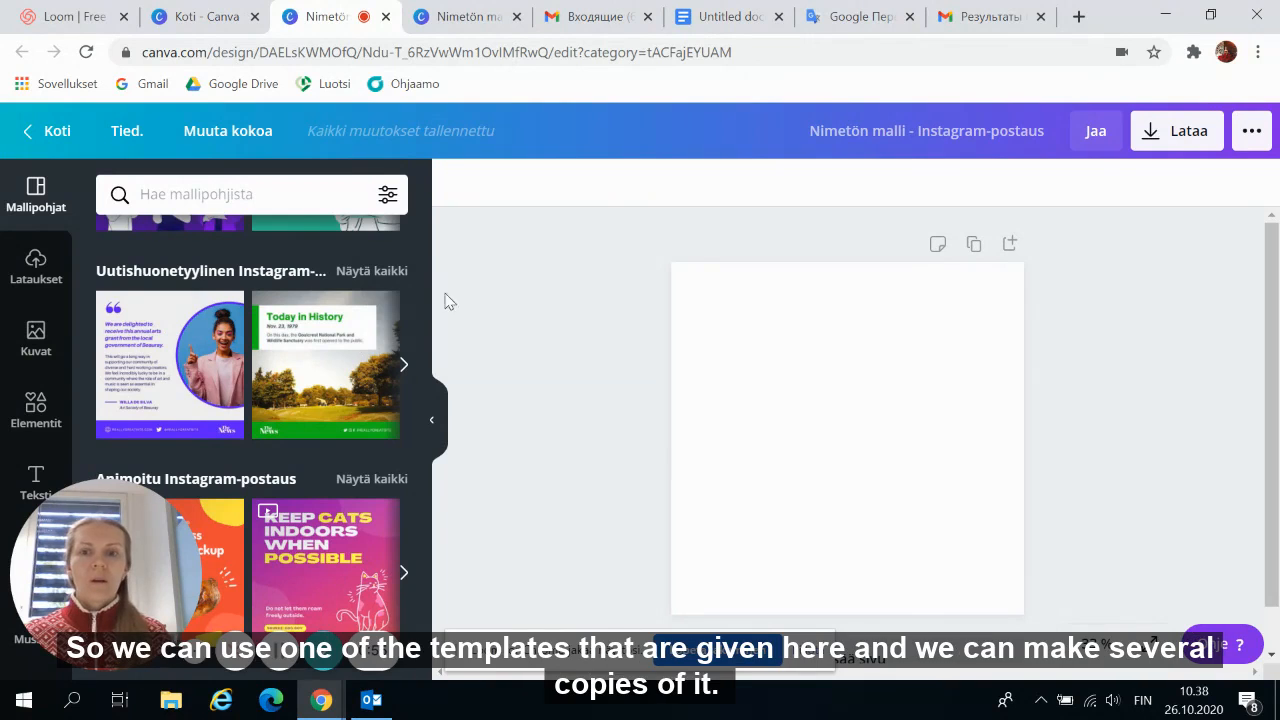
pyautogui.moveTo(428, 337); pyautogui.dragTo(430, 247)
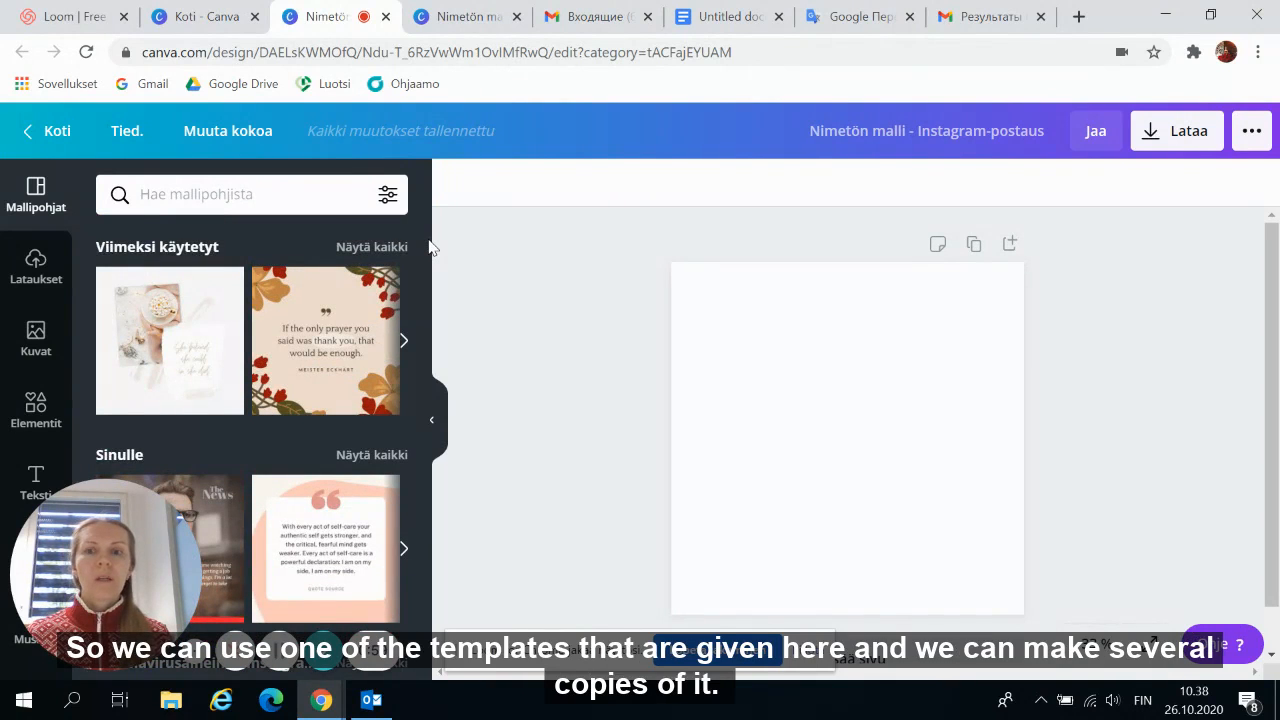
pyautogui.click(314, 319)
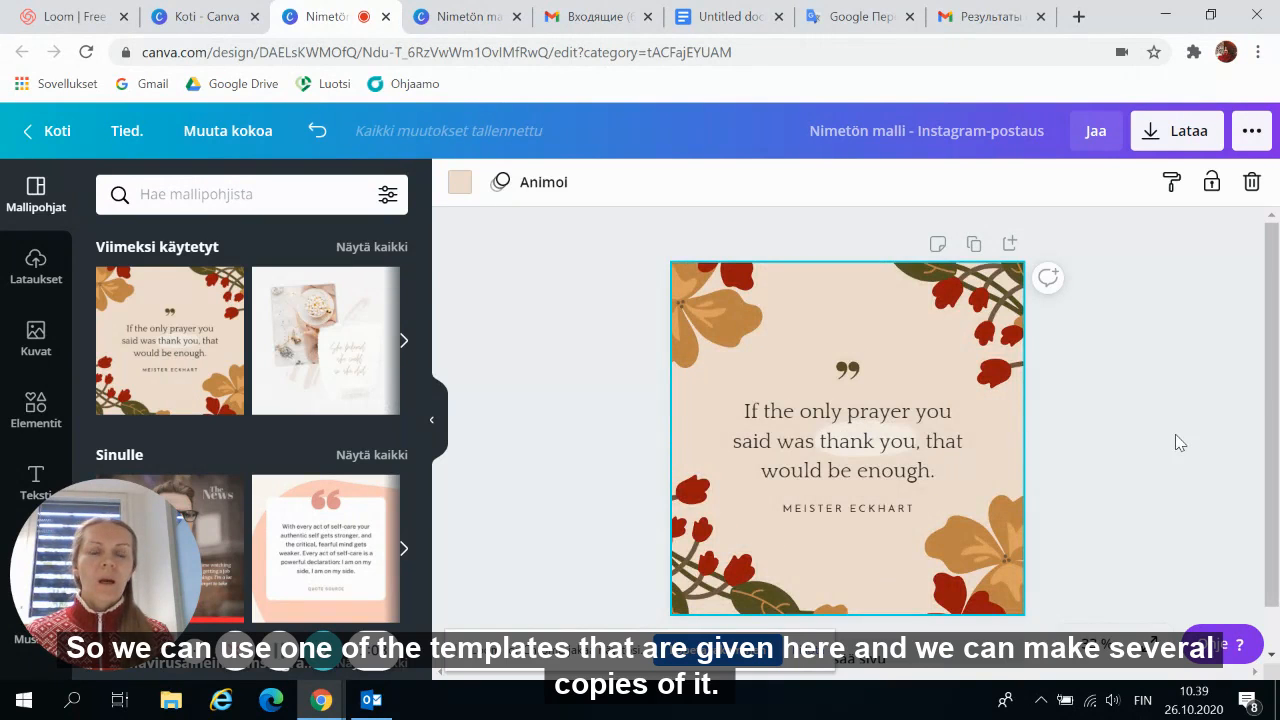
# - Duplicate the quote page to make a second page
pyautogui.scroll(-1, 1175, 434)
pyautogui.scroll(1, 1175, 434)
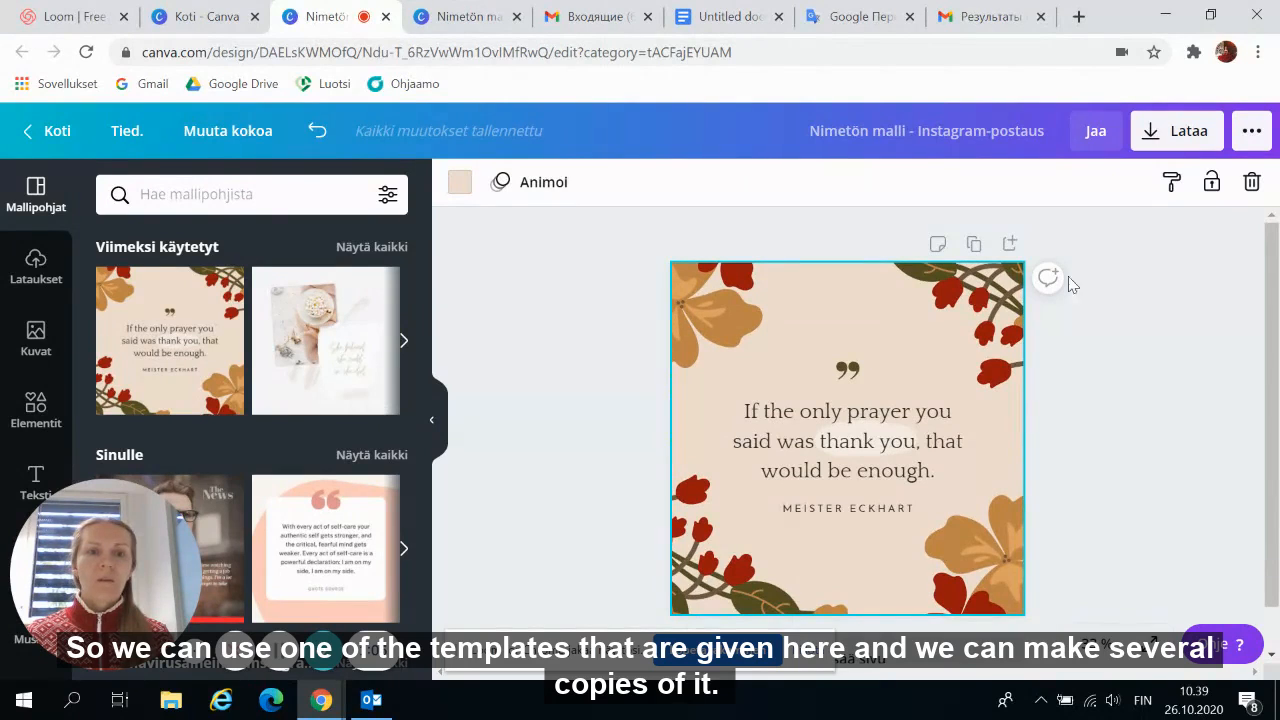
pyautogui.click(973, 244)
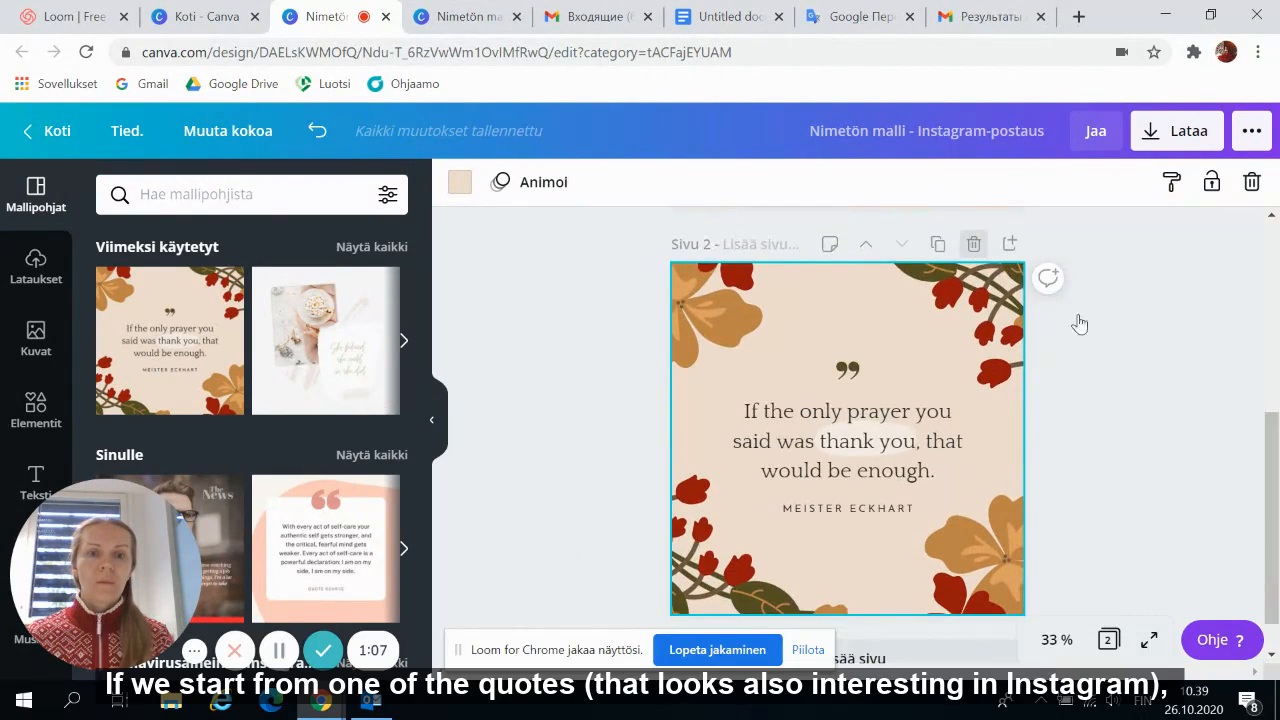
pyautogui.scroll(3, 1149, 395)
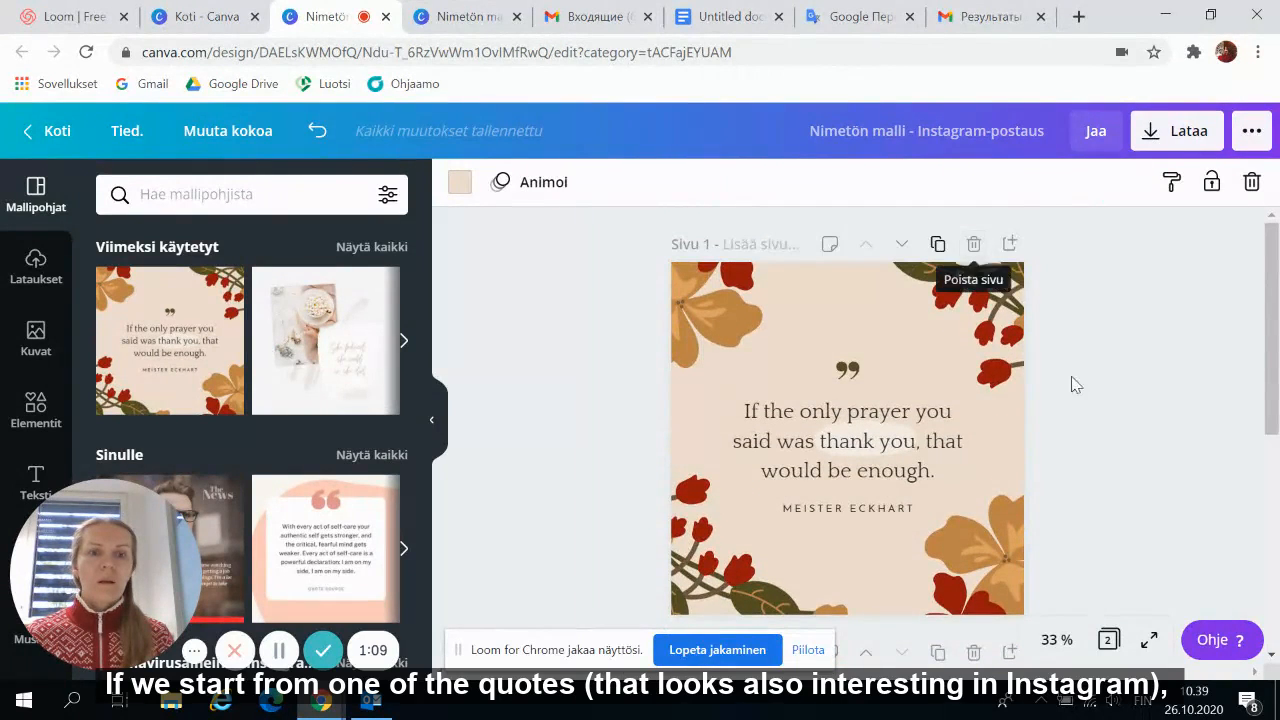
# - Delete both flower decorations from page 1, leaving the quote on the plain beige background
pyautogui.scroll(-2, 1137, 403)
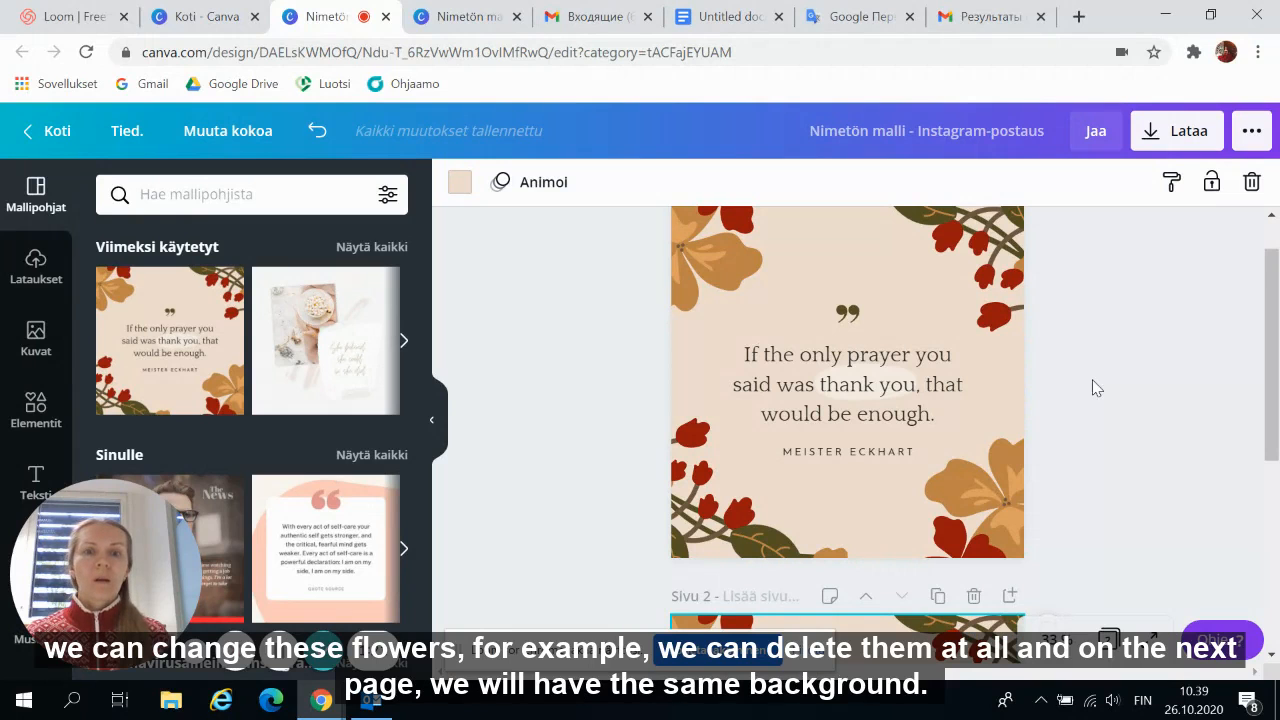
pyautogui.click(1003, 263)
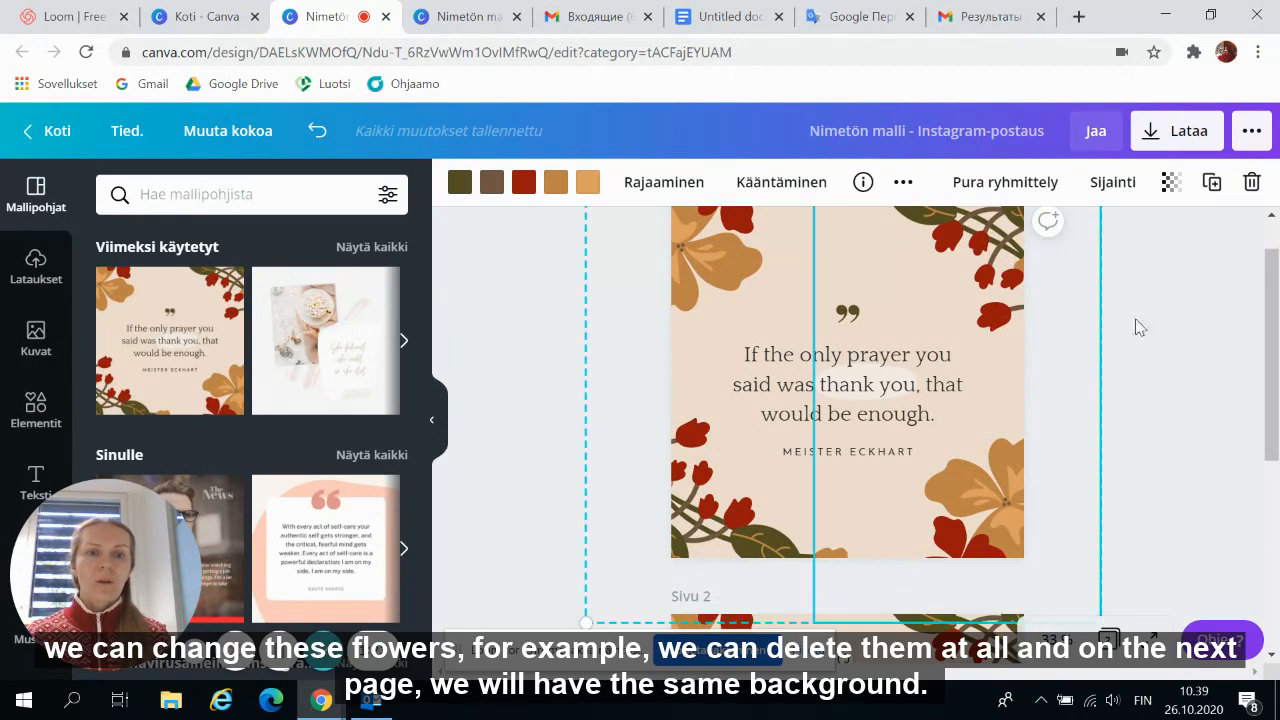
pyautogui.scroll(1, 1148, 328)
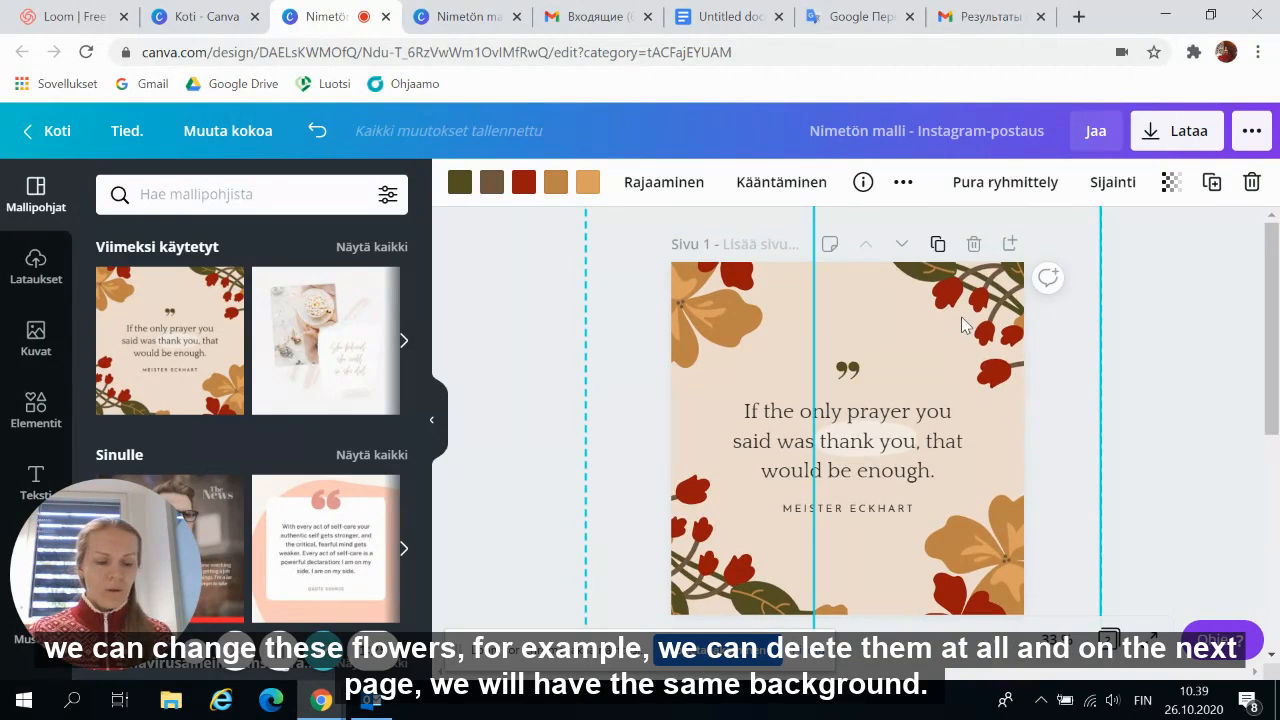
pyautogui.press('Delete')
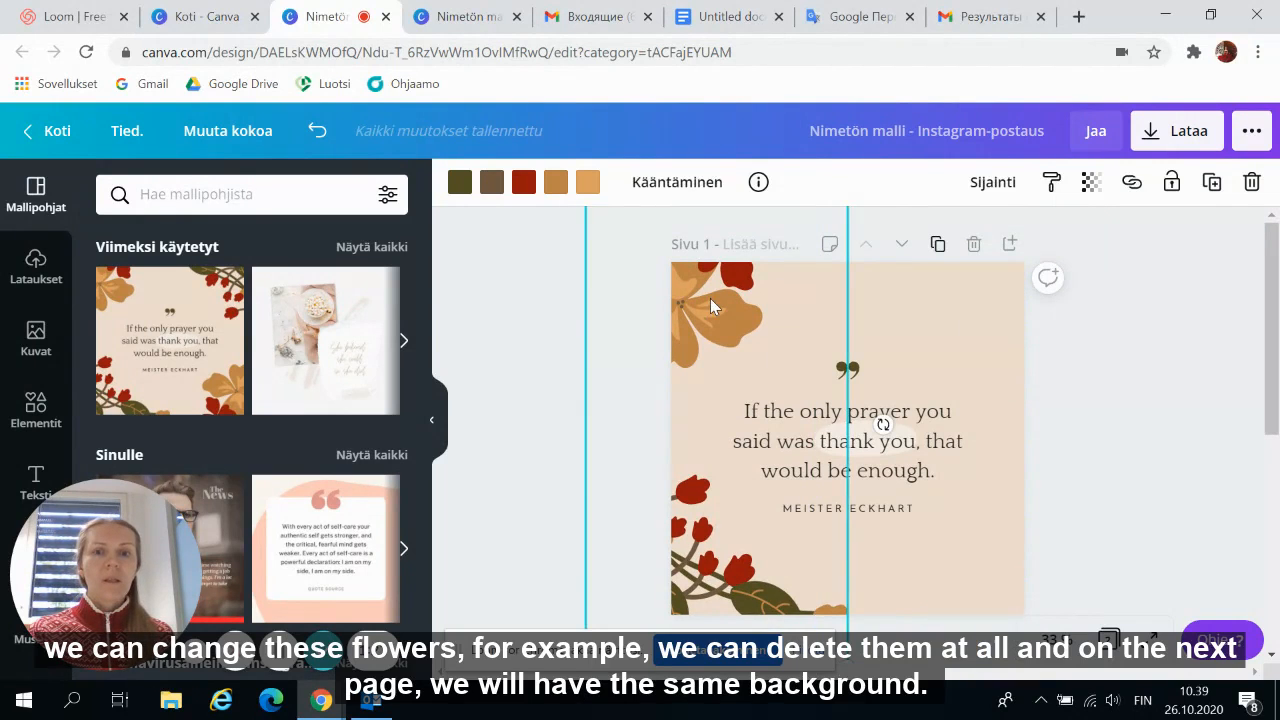
pyautogui.press('Delete')
# - Delete both flower decorations from page 2, leaving only the quote and its beige background
pyautogui.scroll(-4, 1149, 434)
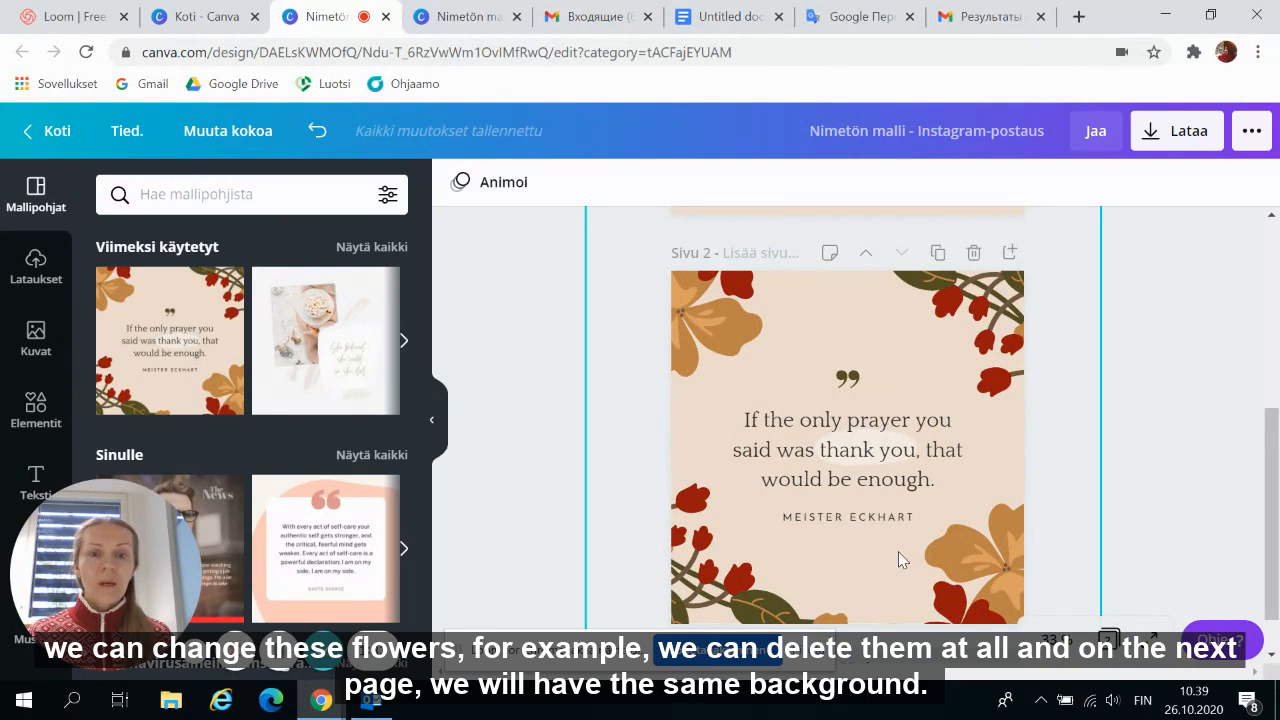
pyautogui.scroll(-1, 898, 551)
pyautogui.click(963, 508)
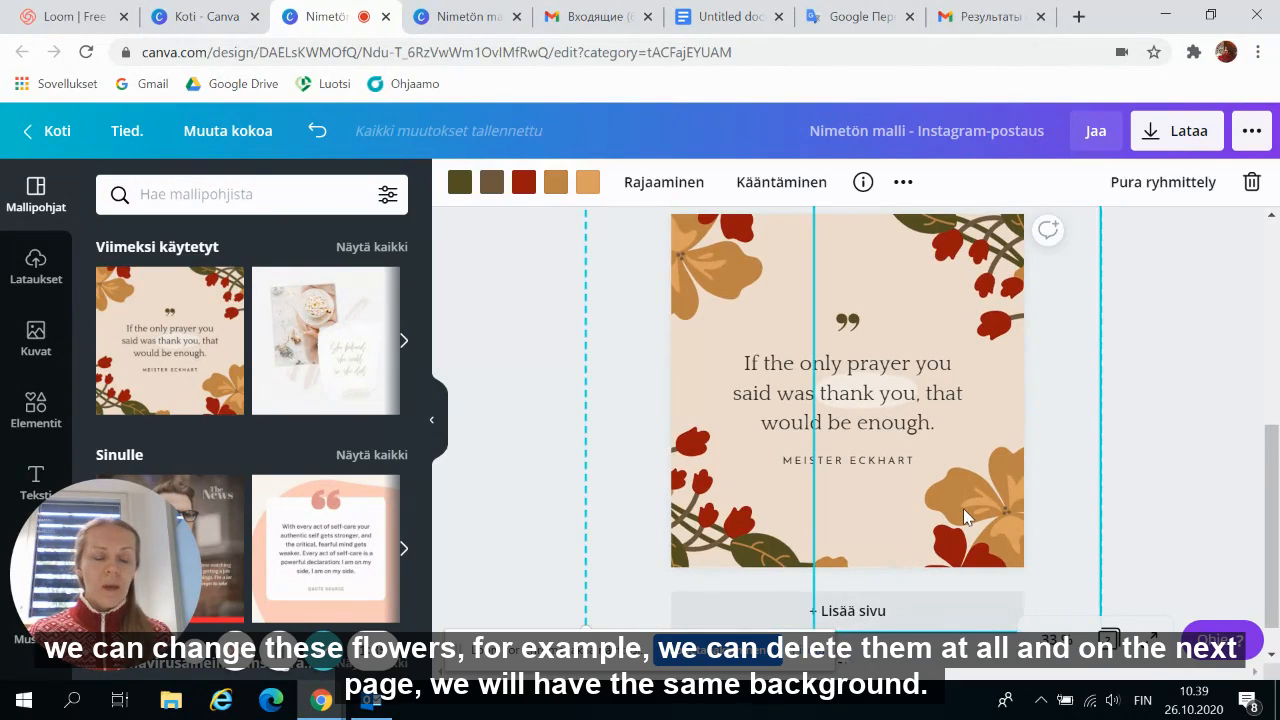
pyautogui.press('Delete')
pyautogui.click(735, 532)
pyautogui.press('Delete')
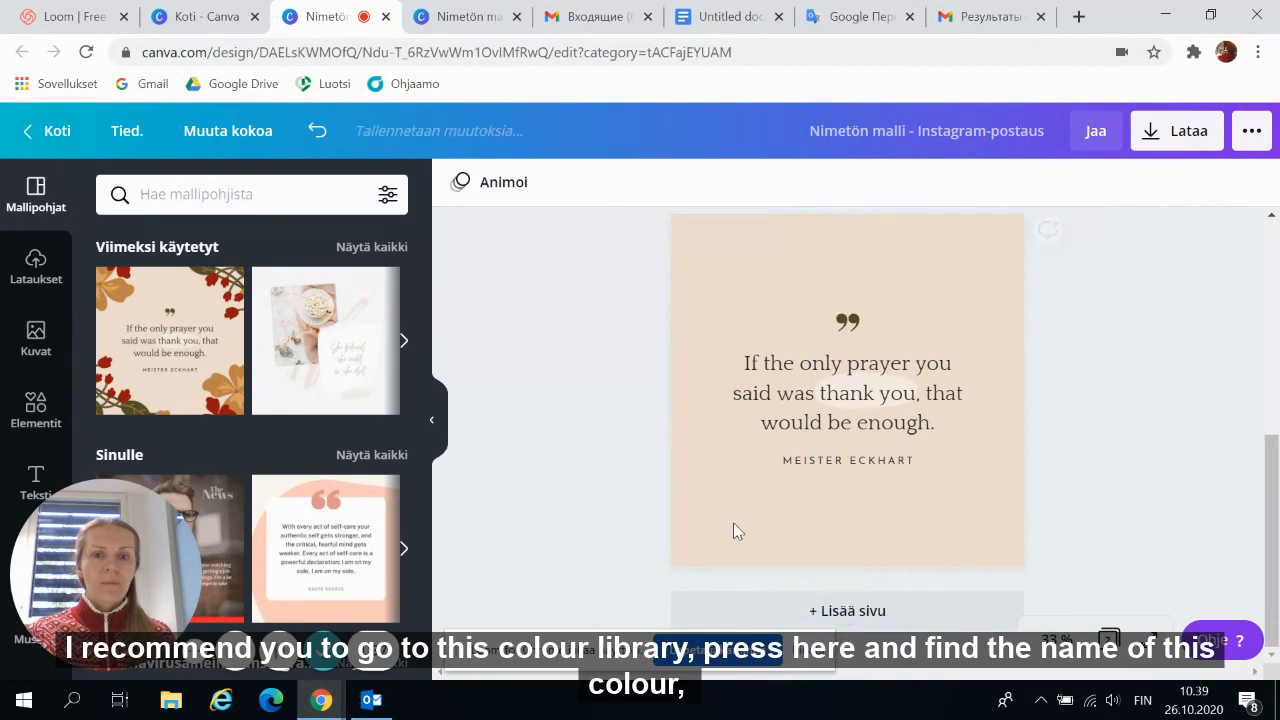
# - Look up the hex code of page 1's background colour in the custom colour picker
pyautogui.scroll(5, 1205, 343)
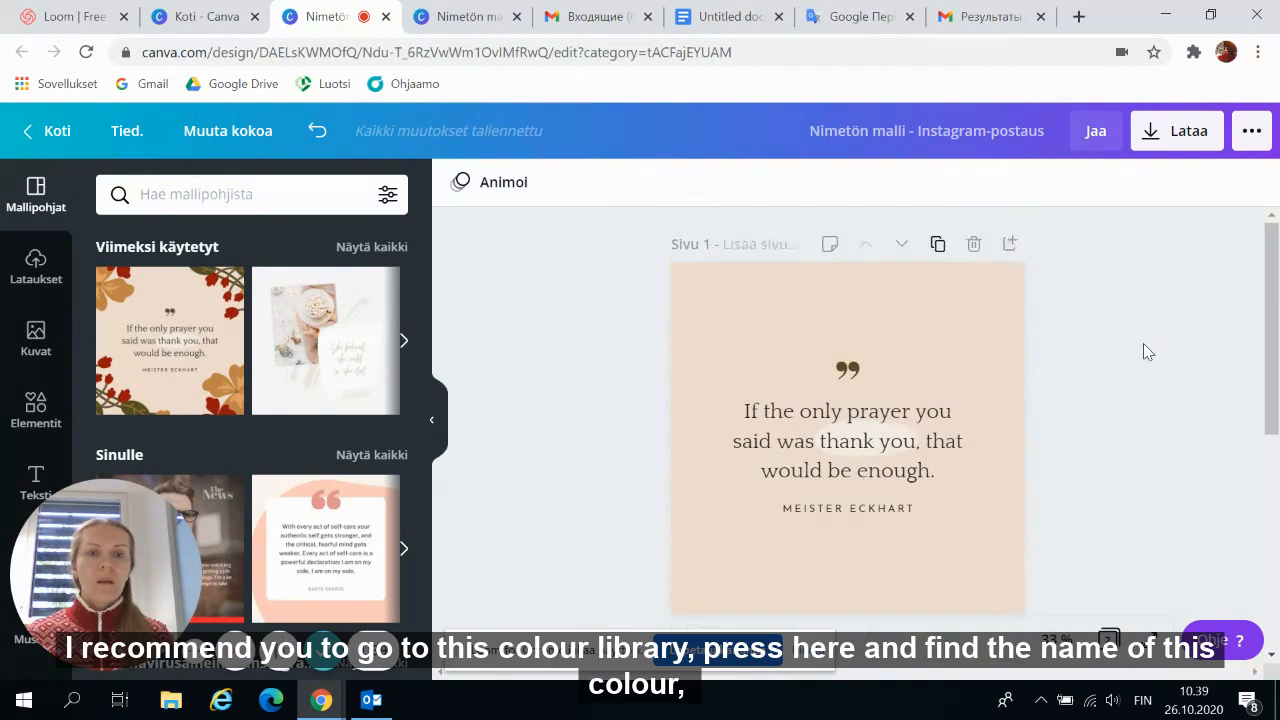
pyautogui.click(959, 337)
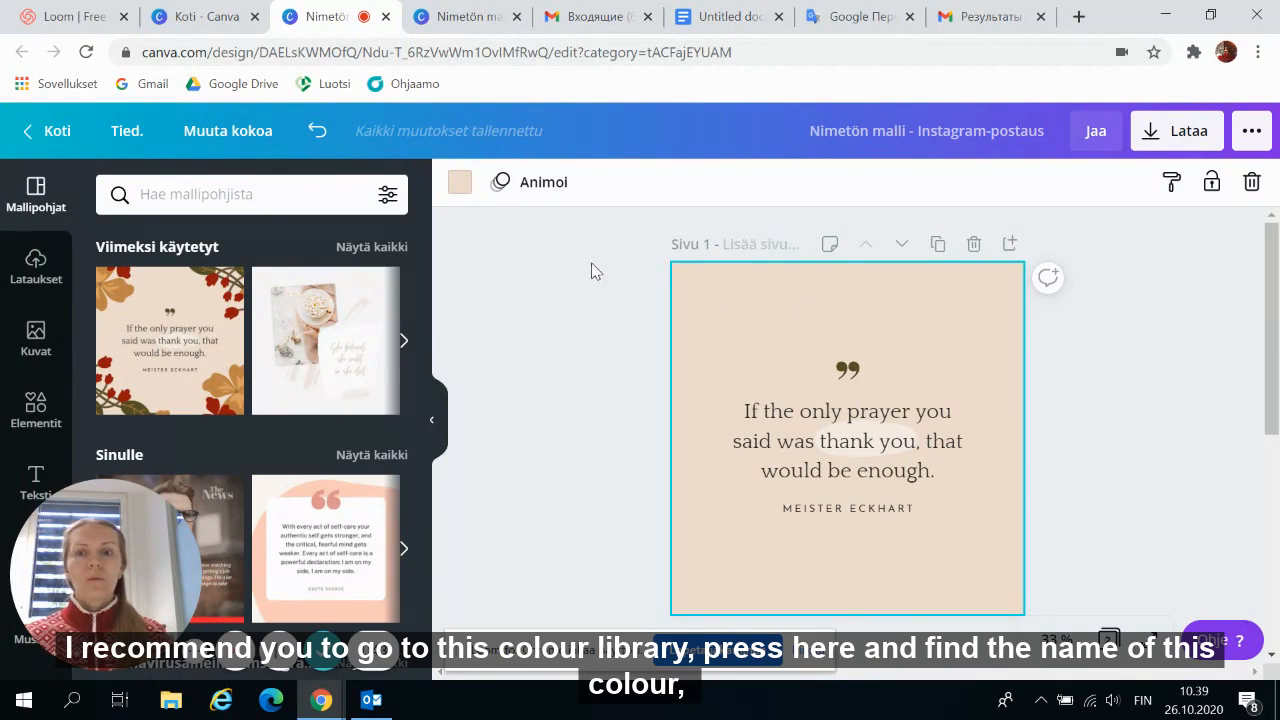
pyautogui.click(460, 198)
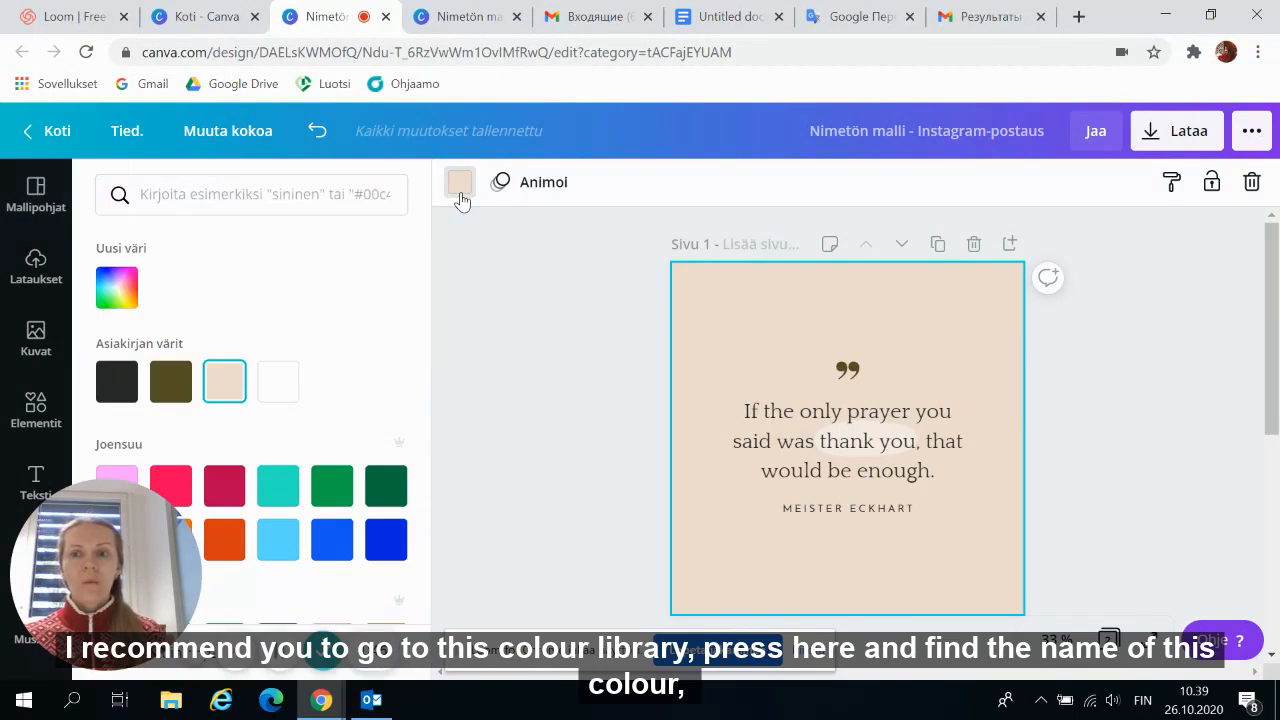
pyautogui.click(132, 287)
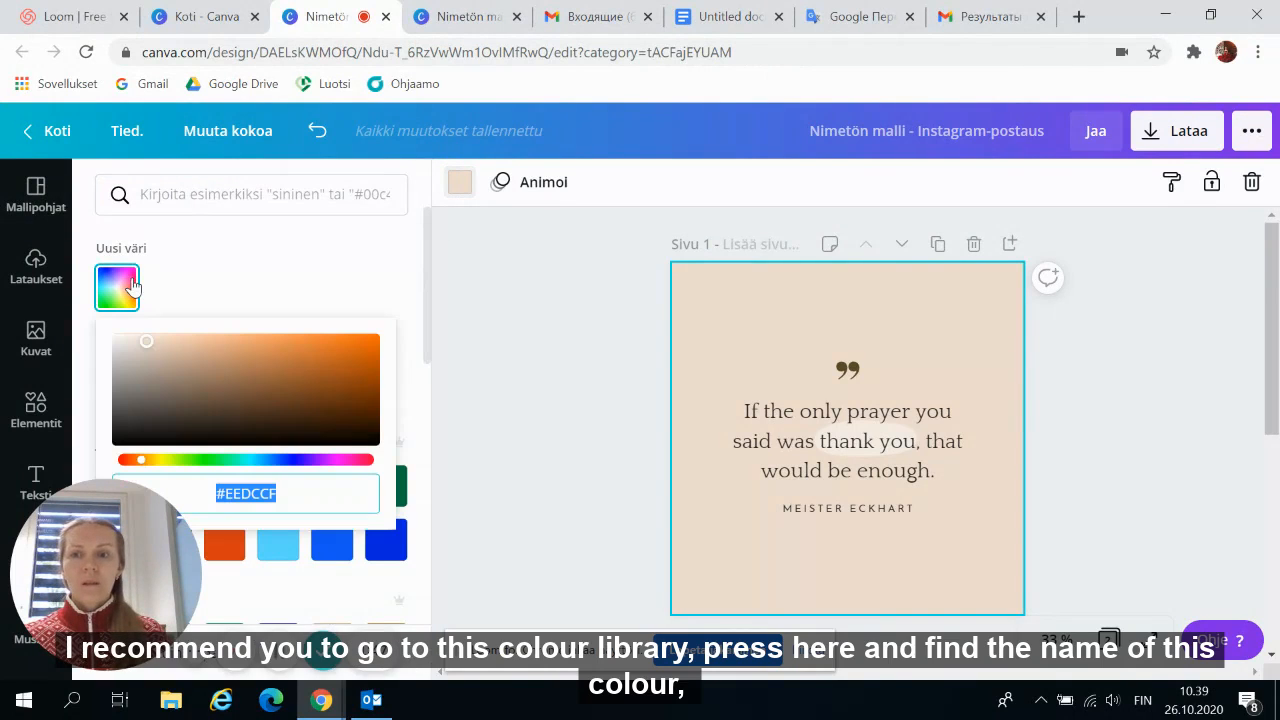
pyautogui.click(303, 498)
pyautogui.moveTo(294, 491); pyautogui.dragTo(228, 488)
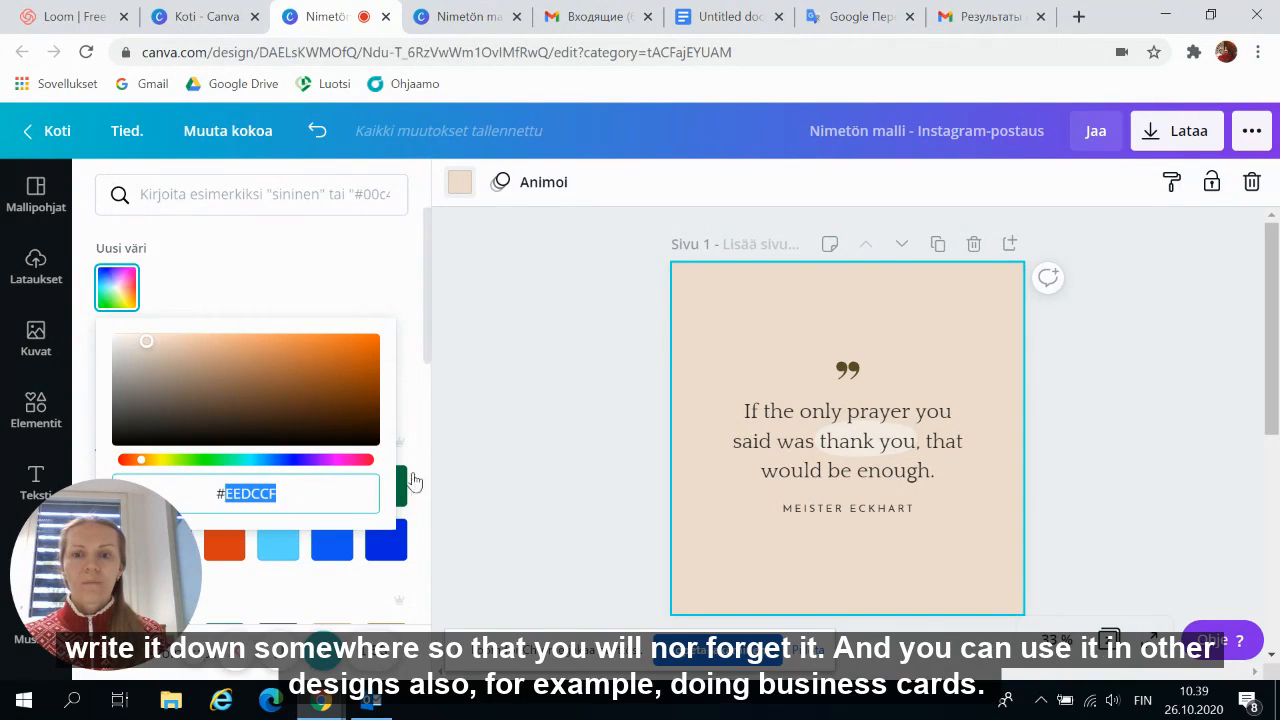
pyautogui.click(500, 463)
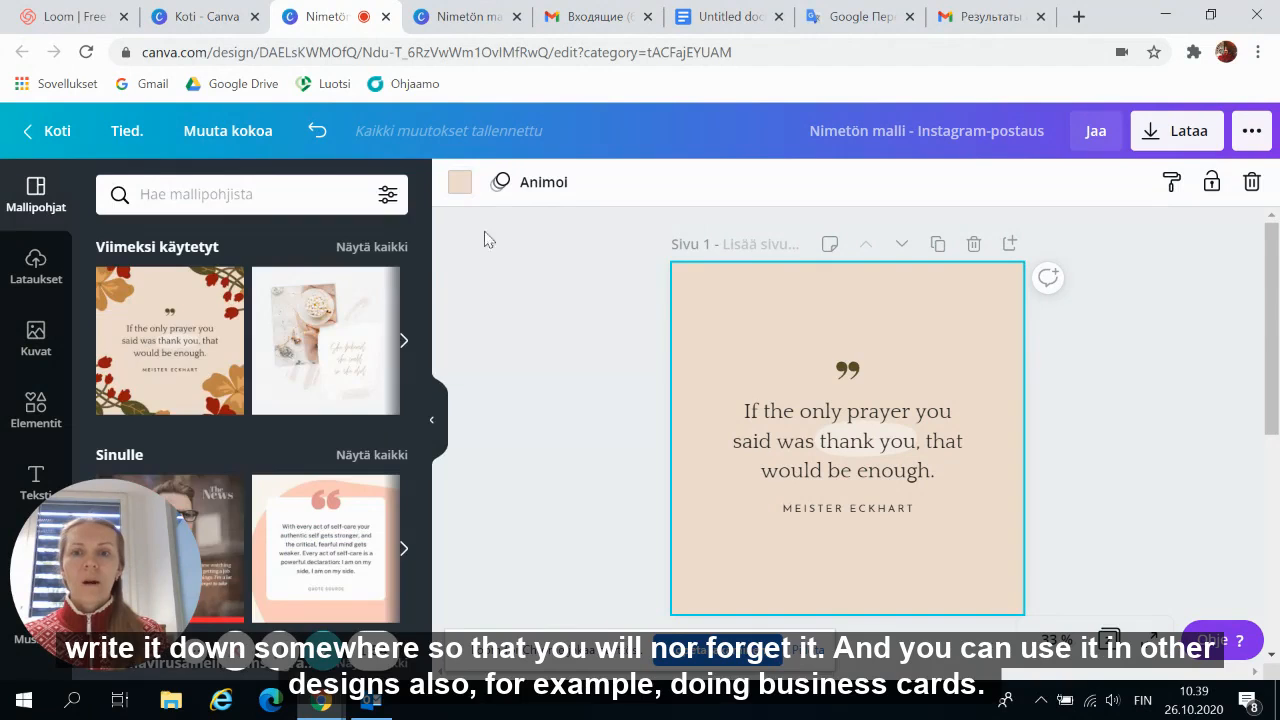
pyautogui.click(459, 182)
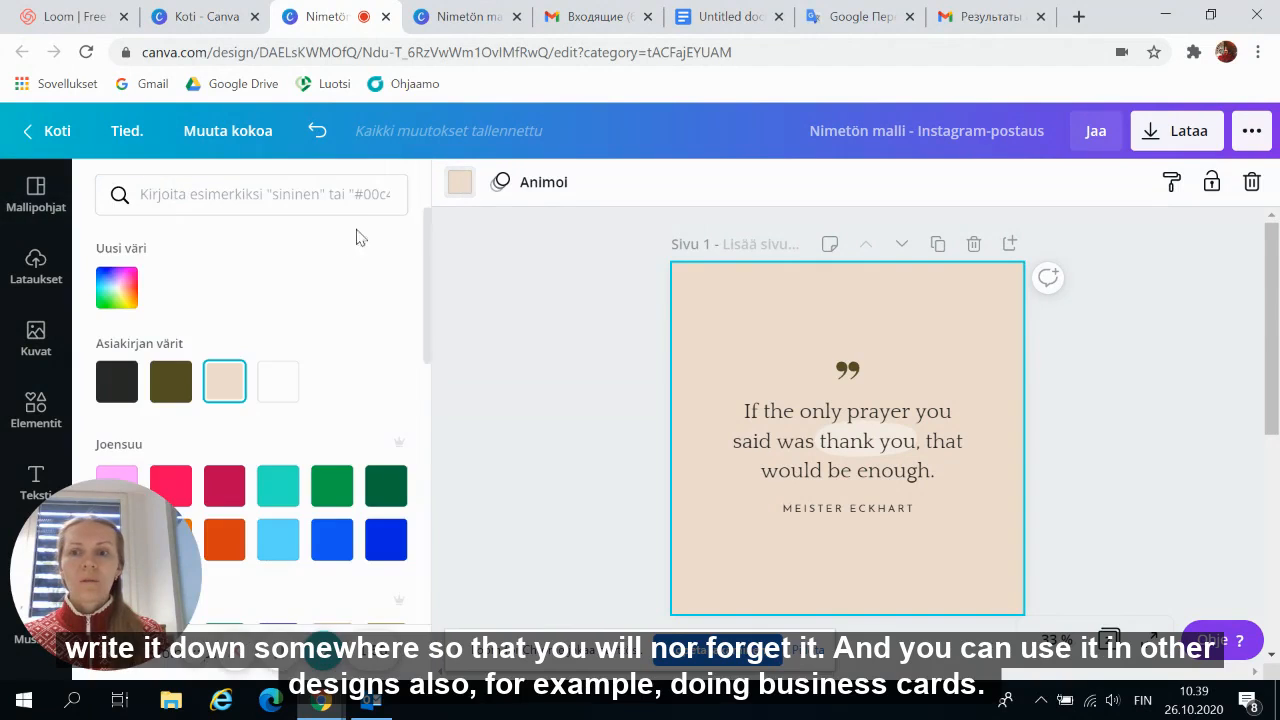
pyautogui.click(120, 290)
pyautogui.click(301, 487)
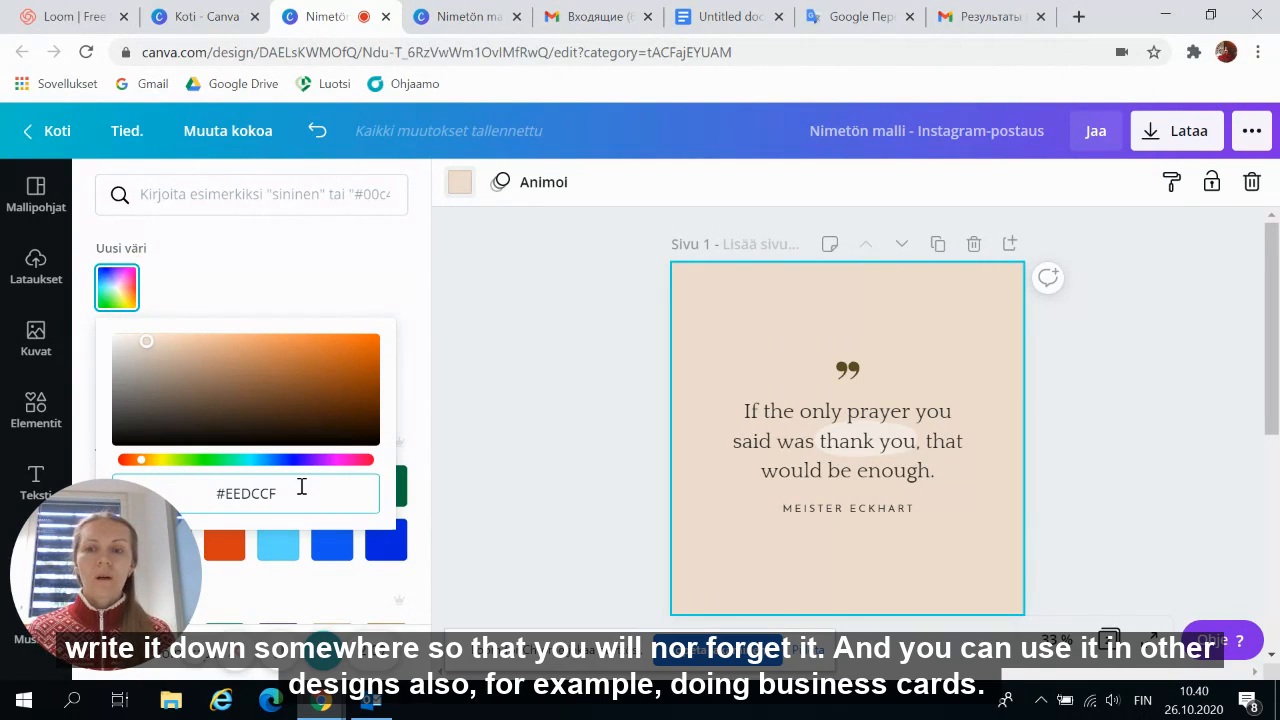
pyautogui.click(470, 436)
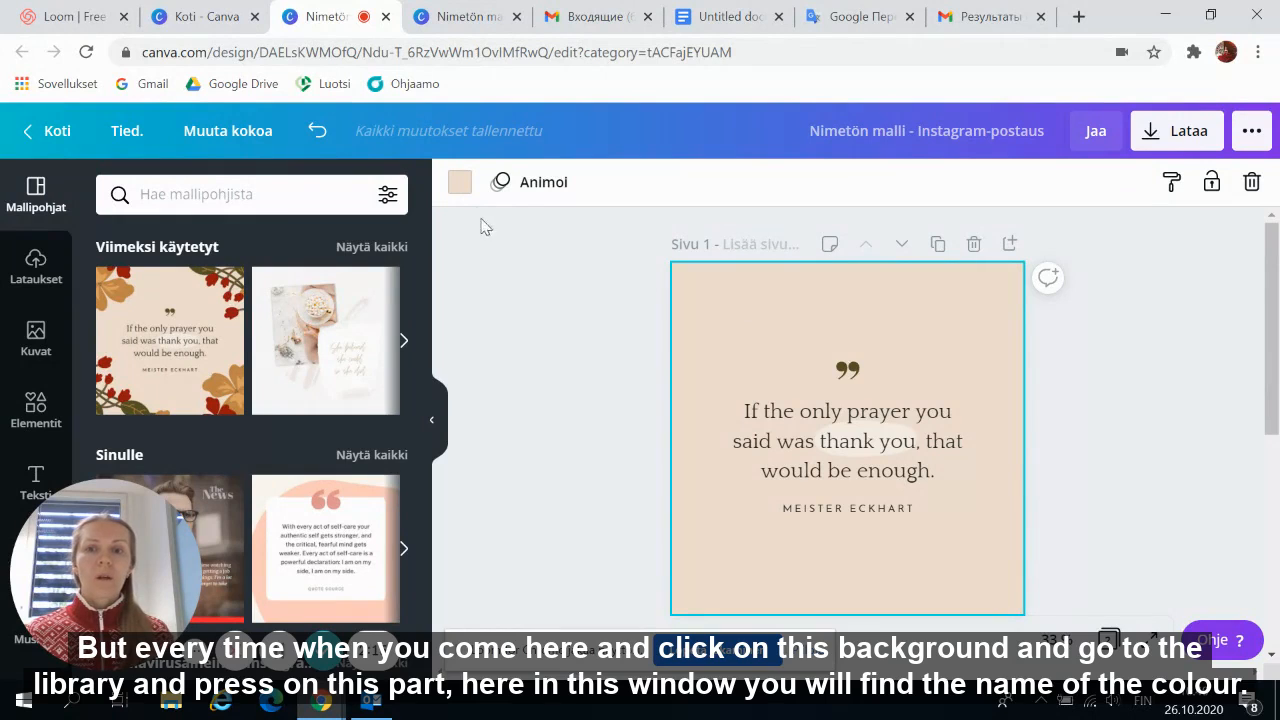
pyautogui.click(459, 182)
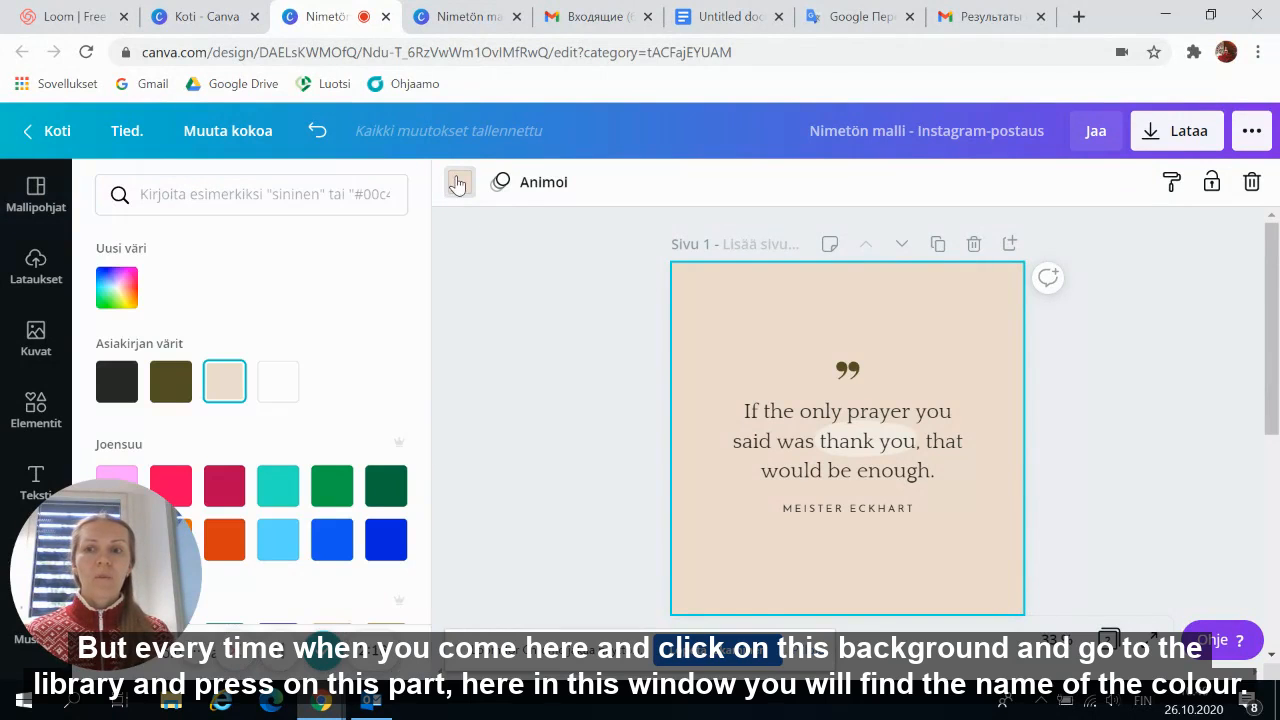
pyautogui.click(121, 293)
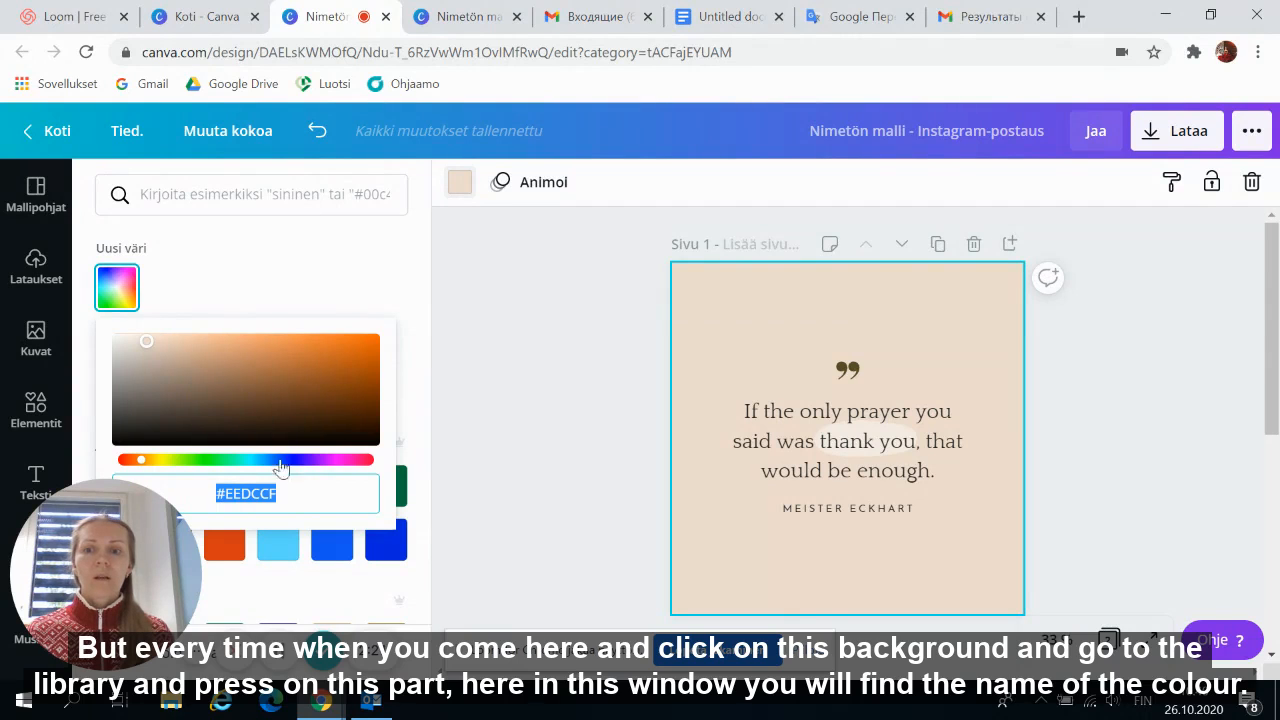
pyautogui.click(311, 484)
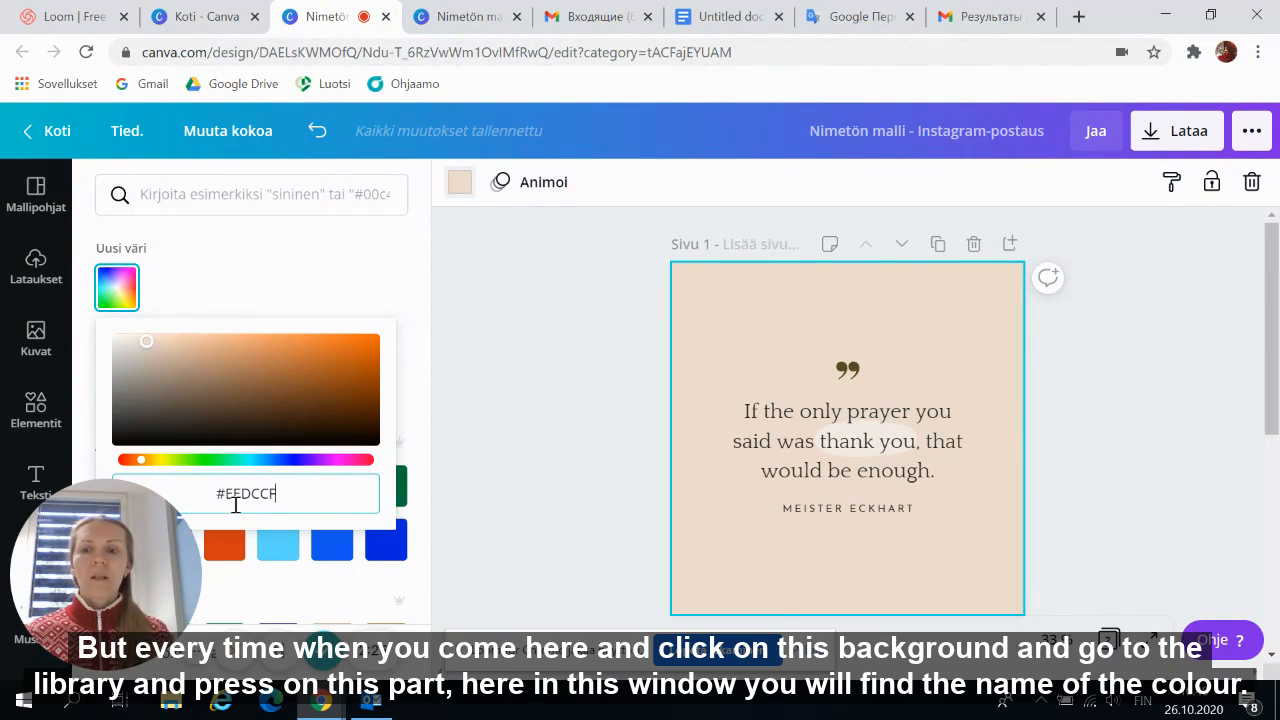
pyautogui.click(564, 382)
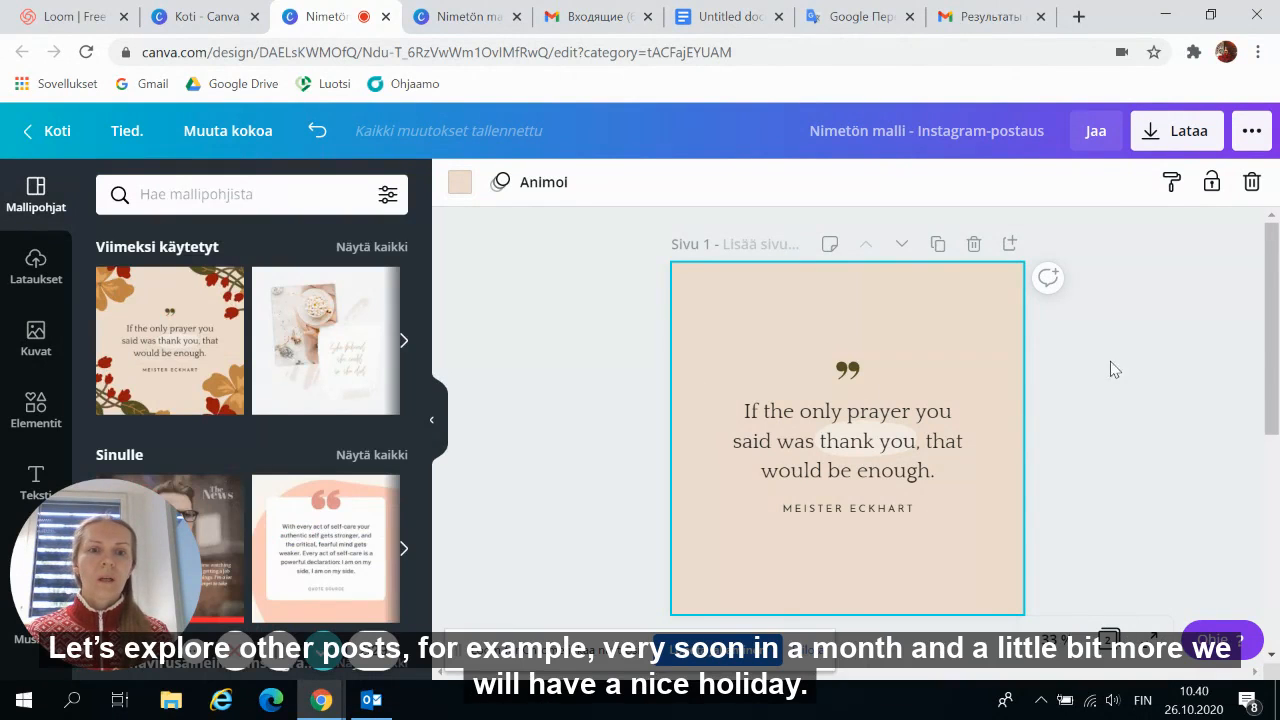
# - Apply the recently used cocoa-photo and paper-note template to page 2 and replace its text with "Merry Christmas"
pyautogui.scroll(-5, 1130, 367)
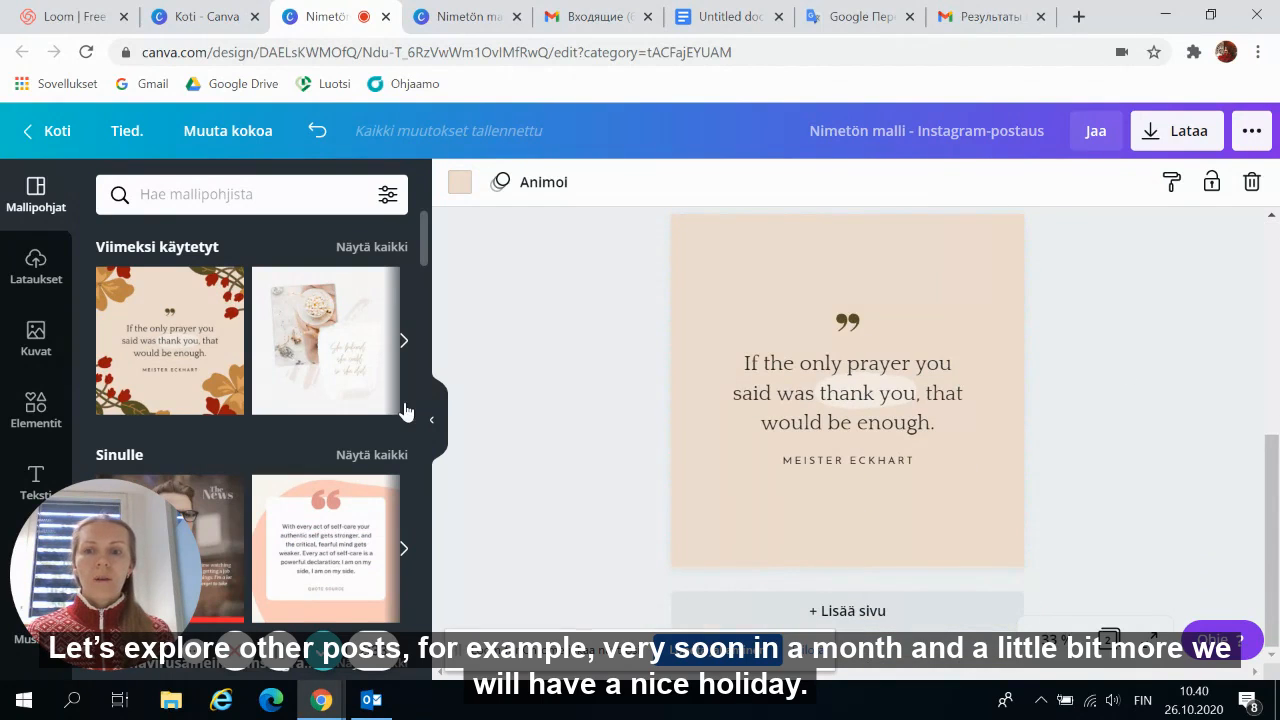
pyautogui.click(288, 381)
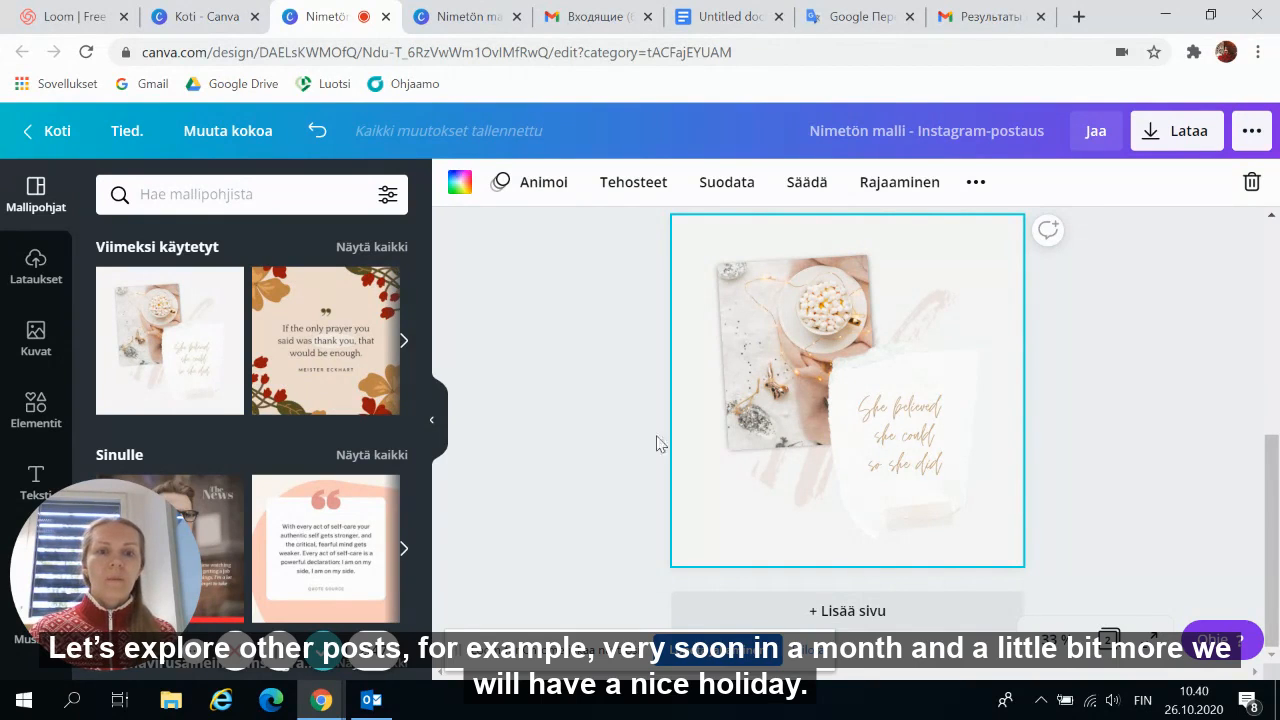
pyautogui.click(824, 426)
pyautogui.click(884, 432)
pyautogui.click(863, 409)
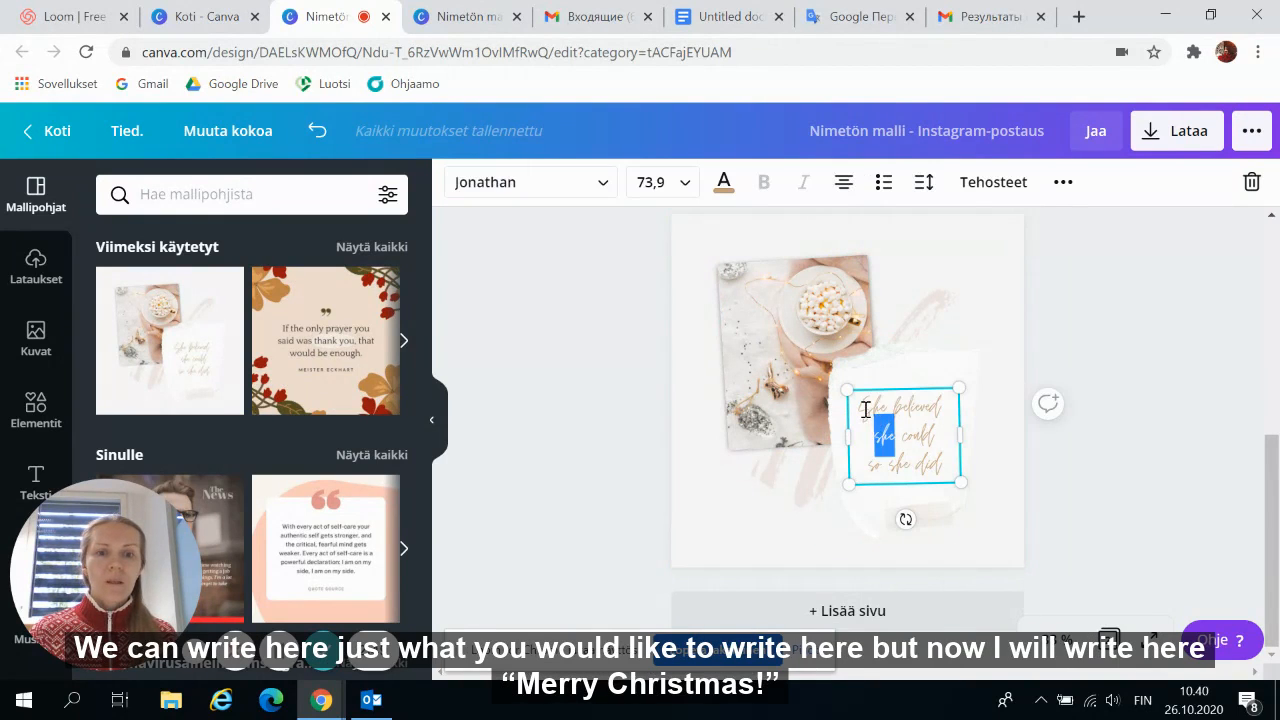
pyautogui.moveTo(863, 409); pyautogui.dragTo(950, 463)
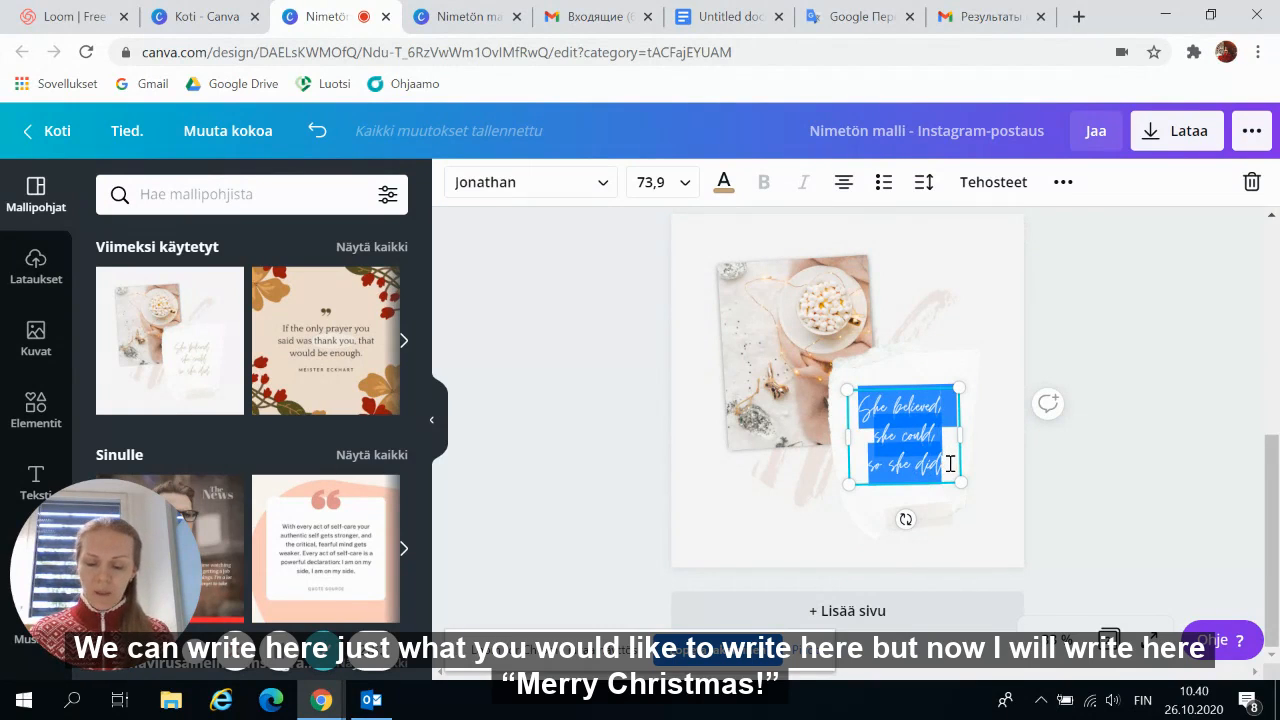
pyautogui.write('Merry')
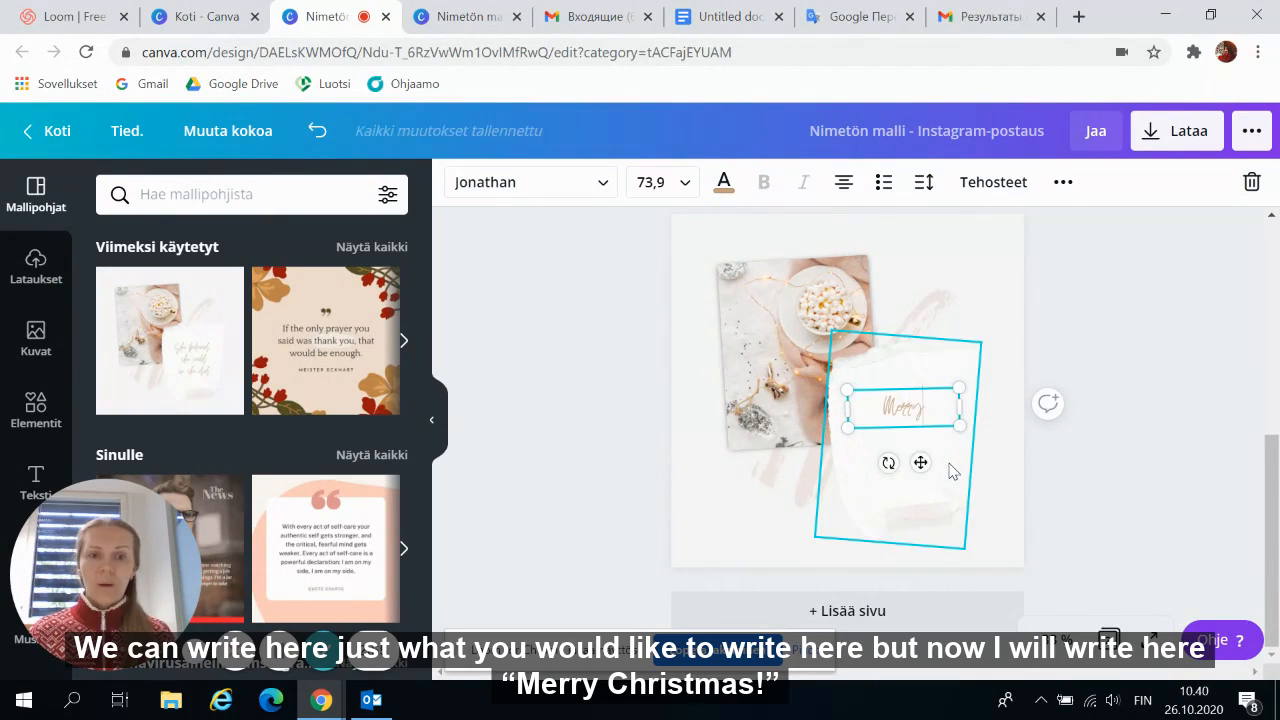
pyautogui.write(' Christmas')
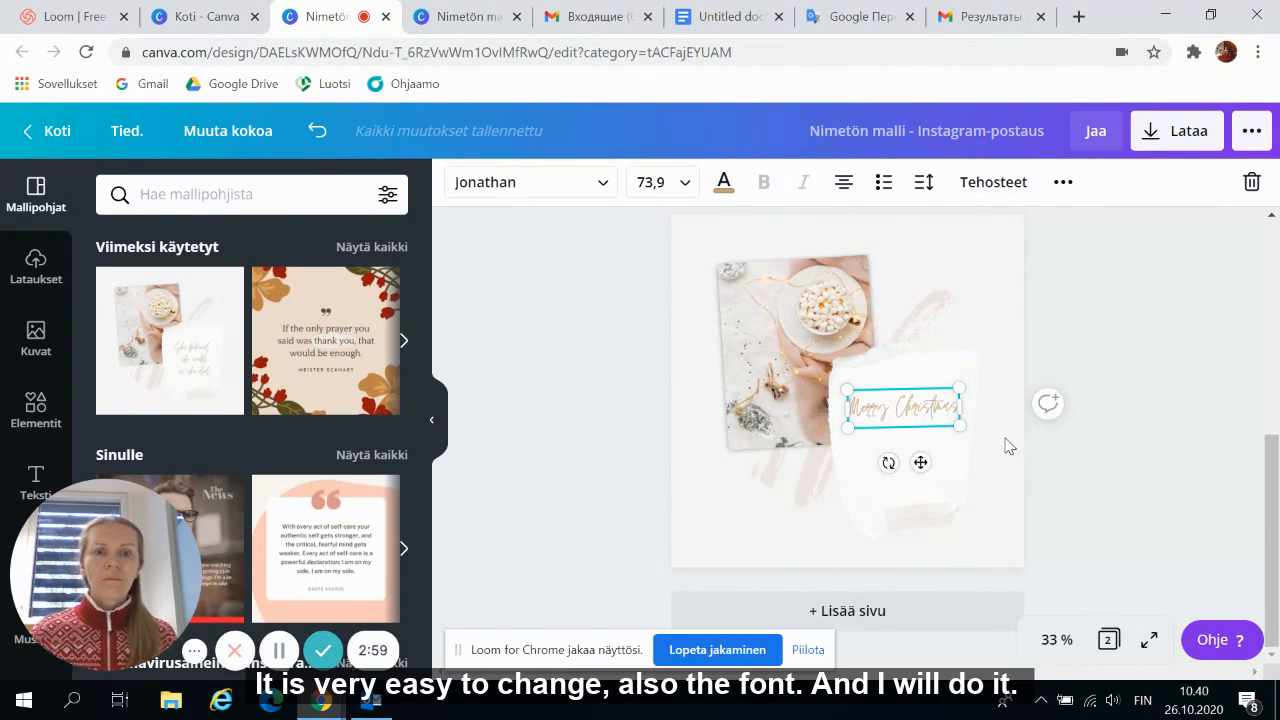
# - Move the "Merry Christmas" text slightly lower on the white paper note and look at the available fonts
pyautogui.click(1022, 367)
pyautogui.moveTo(900, 412); pyautogui.dragTo(900, 447)
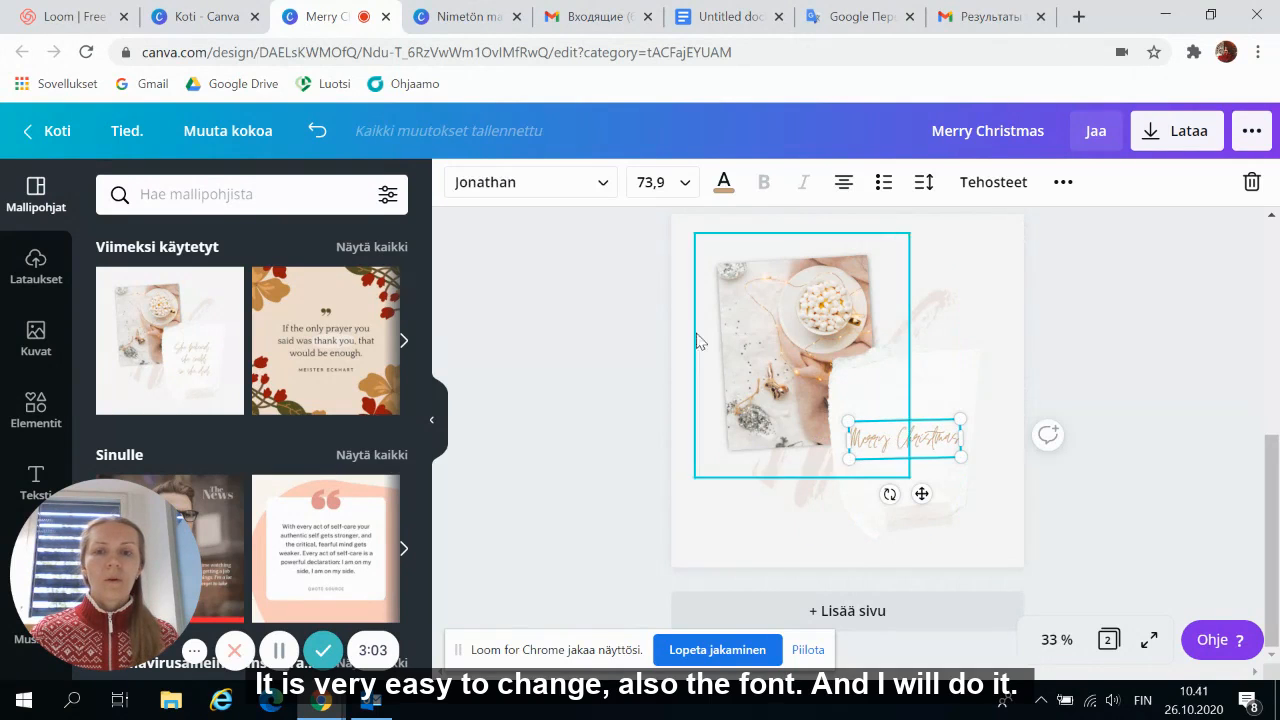
pyautogui.click(484, 187)
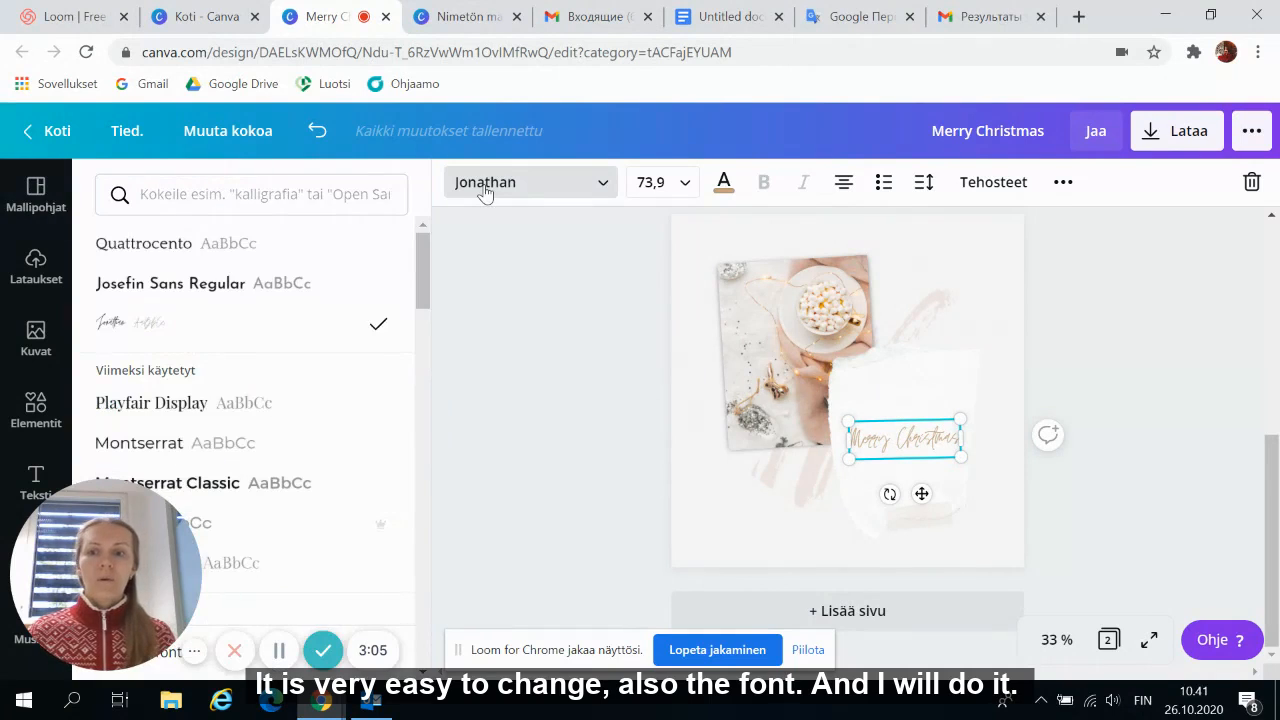
pyautogui.click(522, 317)
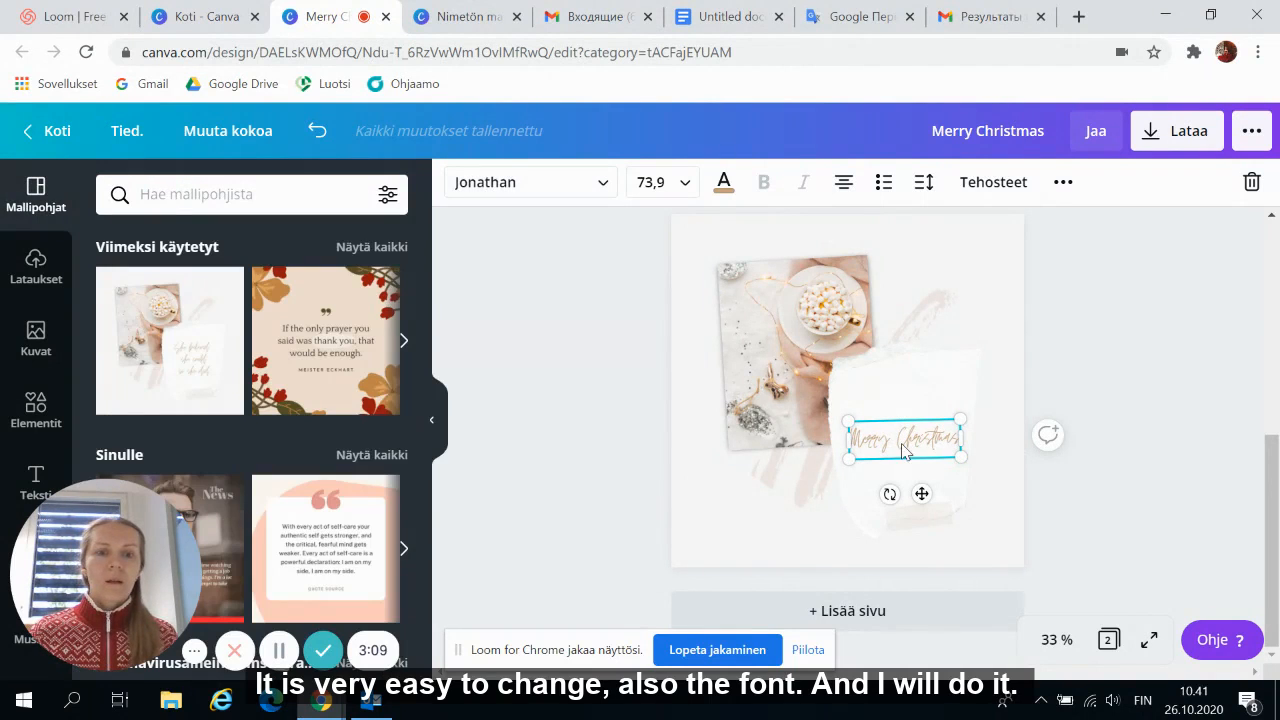
# - Set the "Merry Christmas" text's font size to 96 and widen its text box so the greeting fits on one line
pyautogui.moveTo(852, 440); pyautogui.dragTo(958, 443)
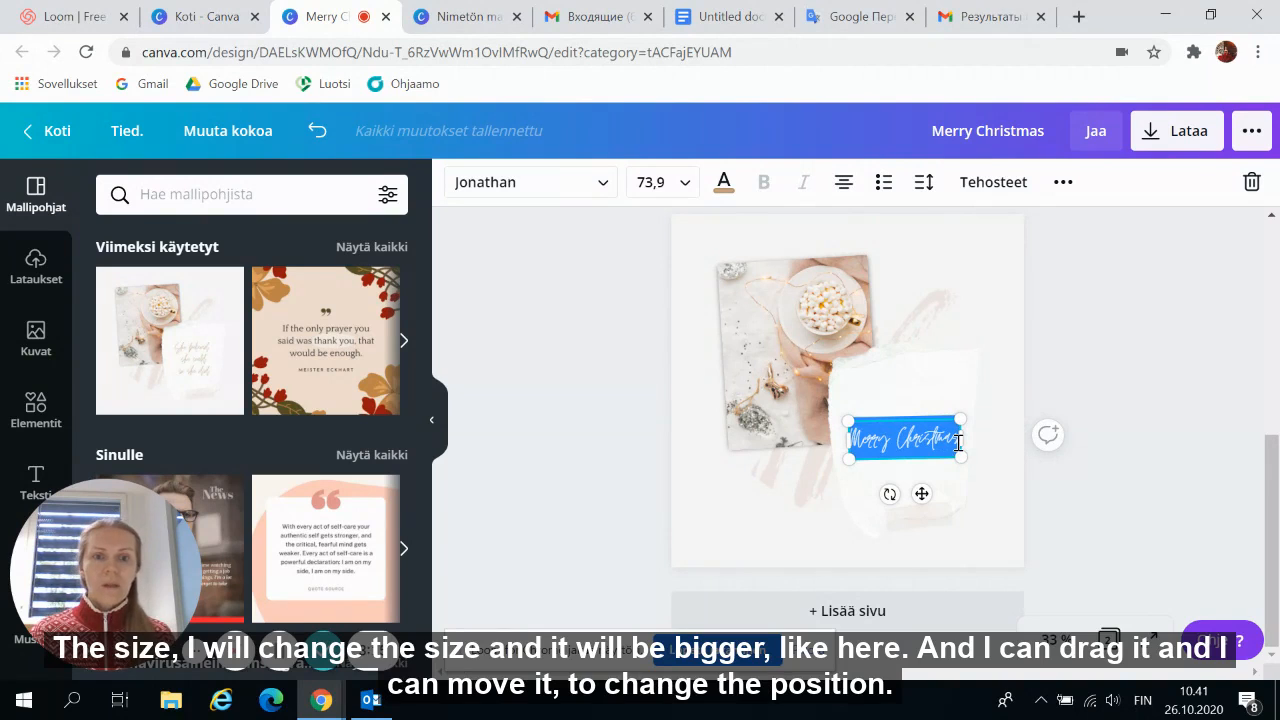
pyautogui.click(685, 190)
pyautogui.scroll(-5, 674, 369)
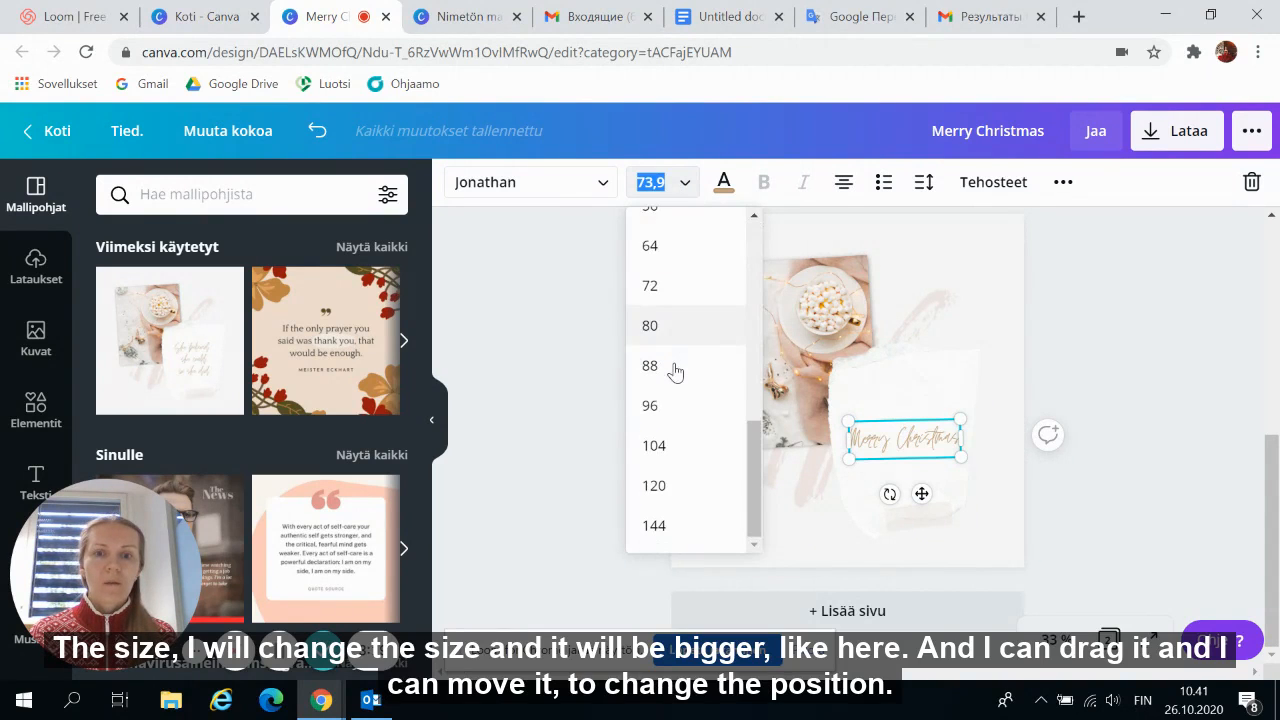
pyautogui.click(673, 408)
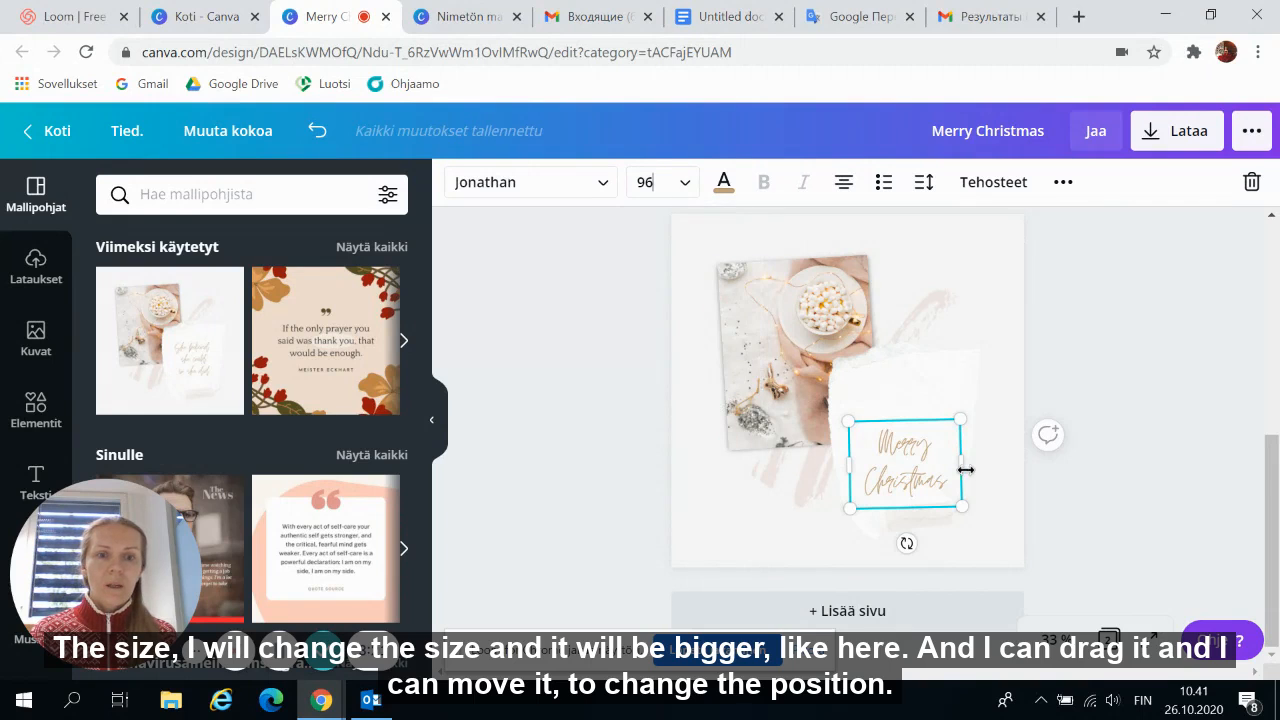
pyautogui.moveTo(973, 459); pyautogui.dragTo(1017, 449)
pyautogui.click(1115, 431)
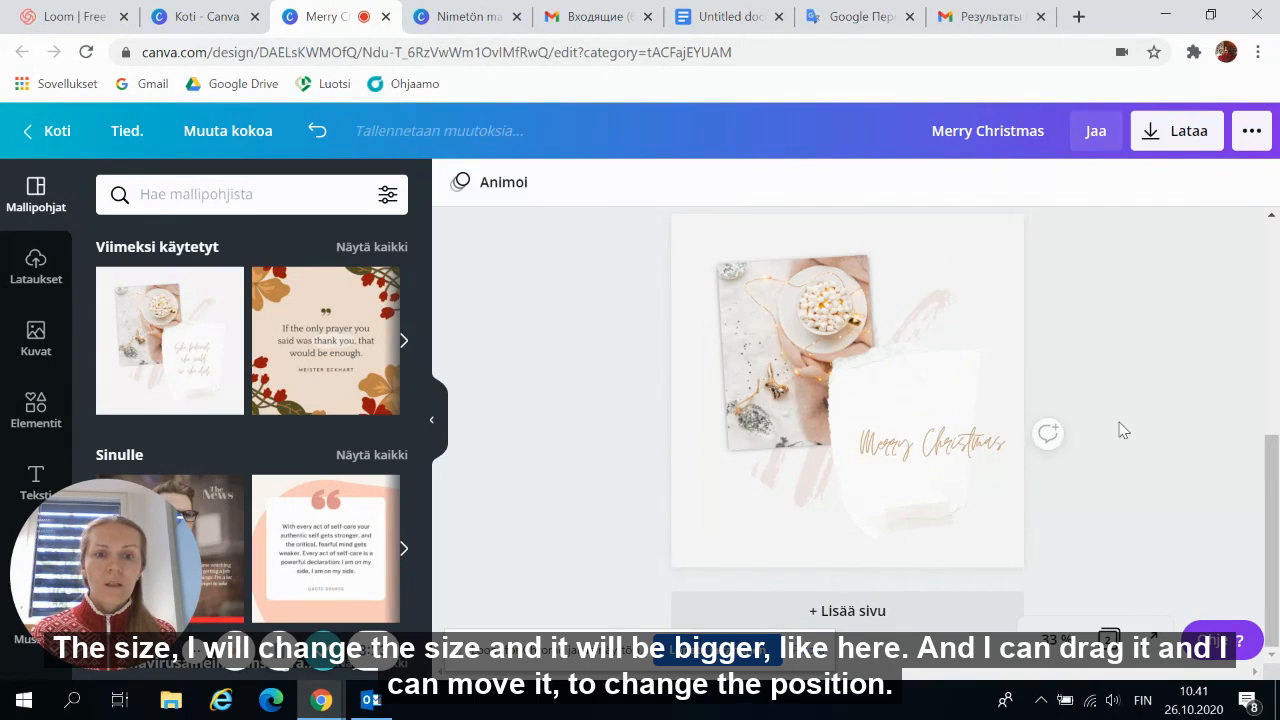
# - Tilt the "Merry Christmas" text slightly upward to the right and reposition it over the lower part of the paper note
pyautogui.click(955, 458)
pyautogui.moveTo(918, 506); pyautogui.dragTo(937, 508)
pyautogui.click(1069, 446)
pyautogui.moveTo(973, 448); pyautogui.dragTo(945, 469)
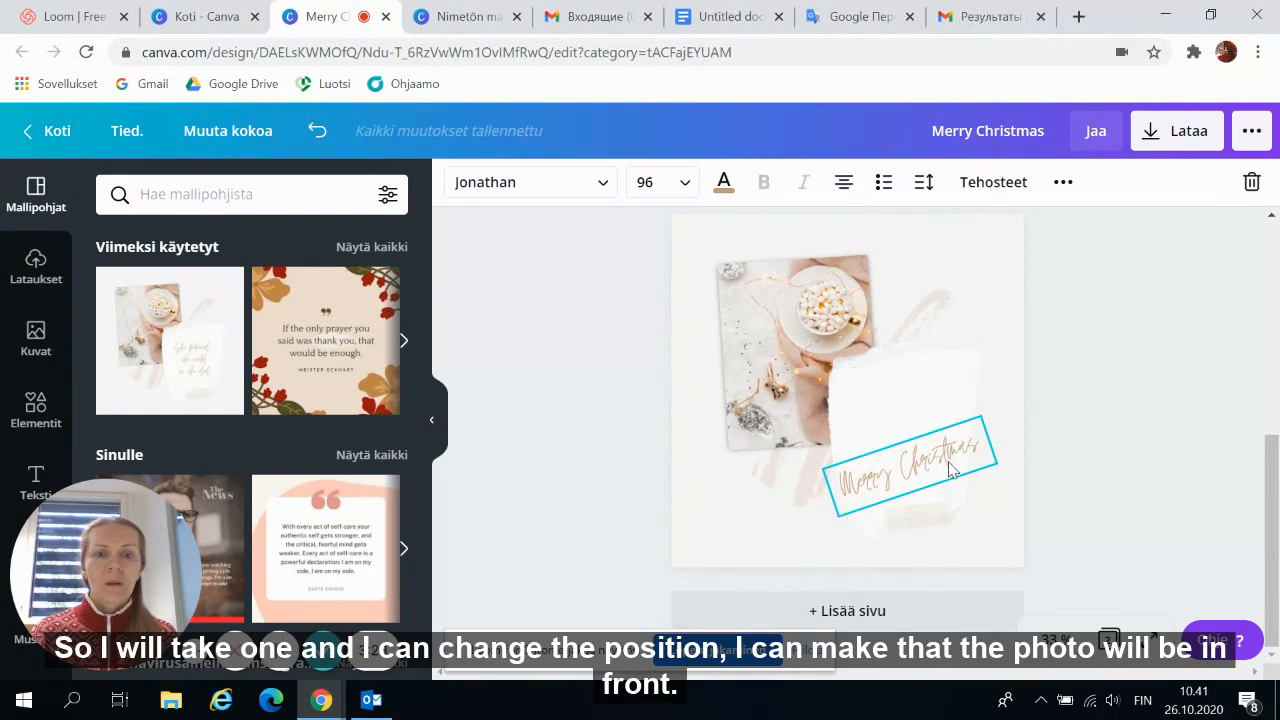
pyautogui.moveTo(909, 531); pyautogui.dragTo(901, 528)
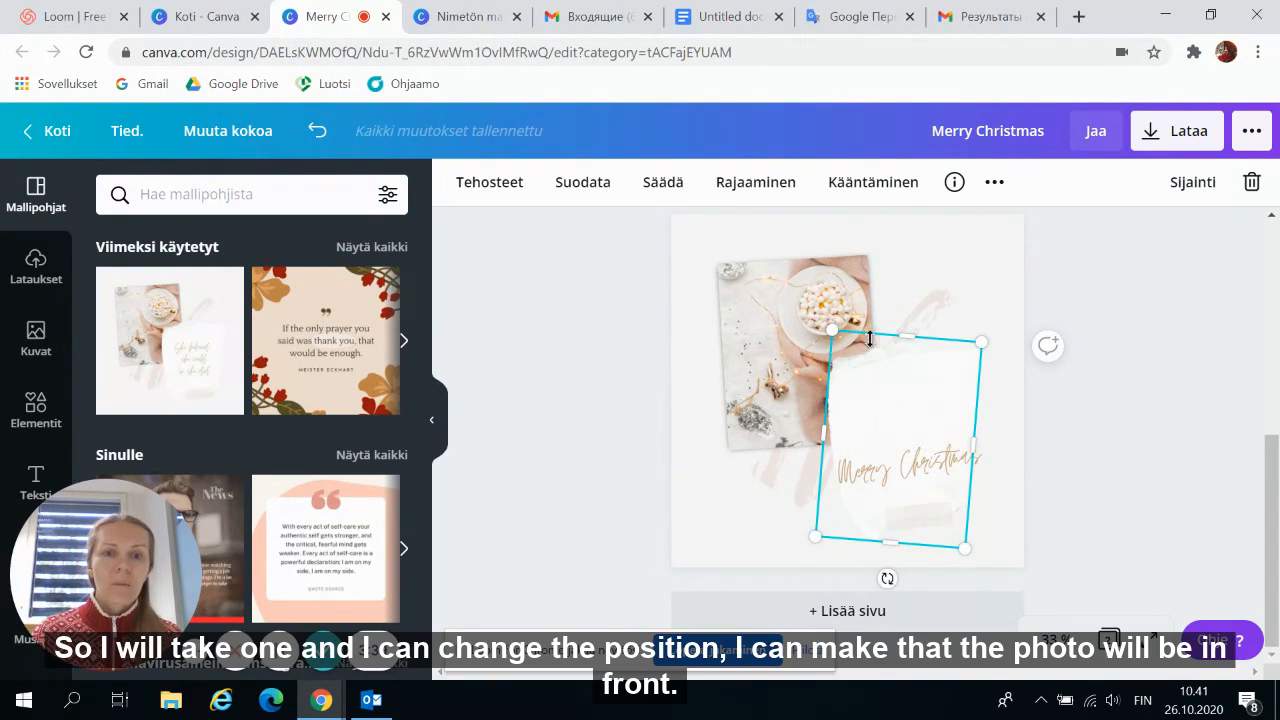
# - Crop the cocoa photo by shifting the image left within its frame so more of its right side shows
pyautogui.click(840, 283)
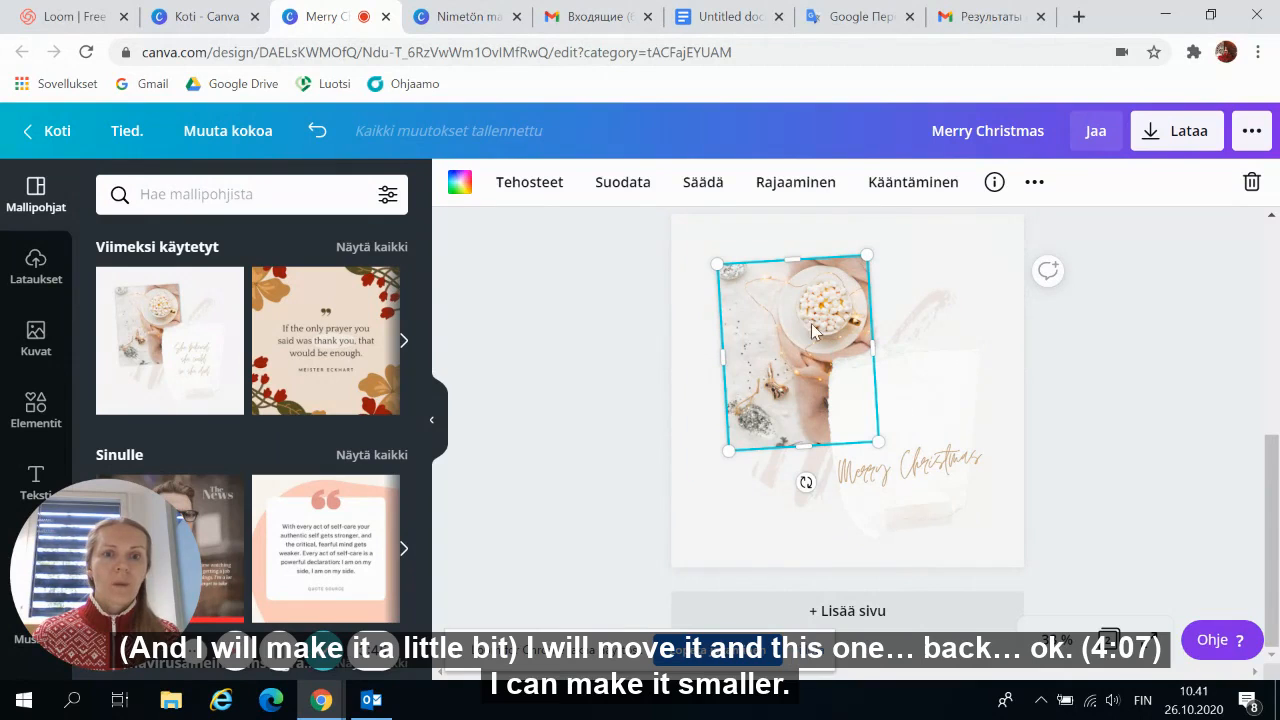
pyautogui.click(796, 183)
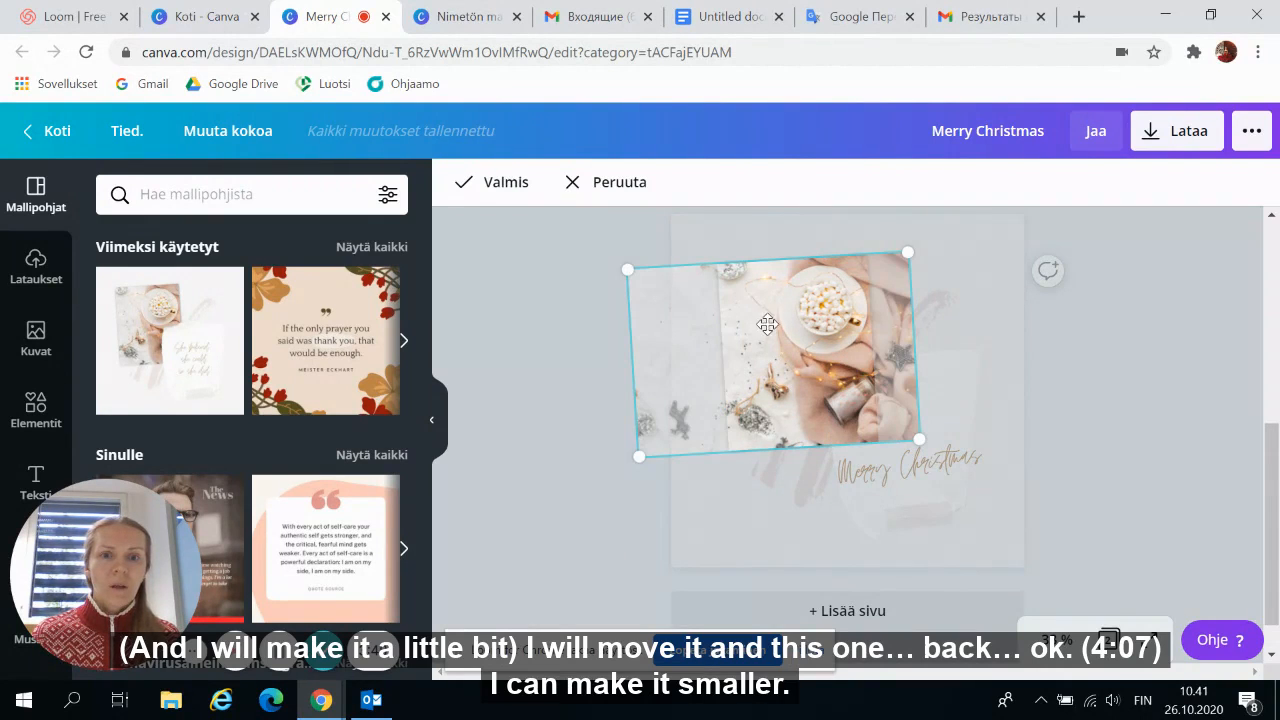
pyautogui.moveTo(771, 329); pyautogui.dragTo(739, 336)
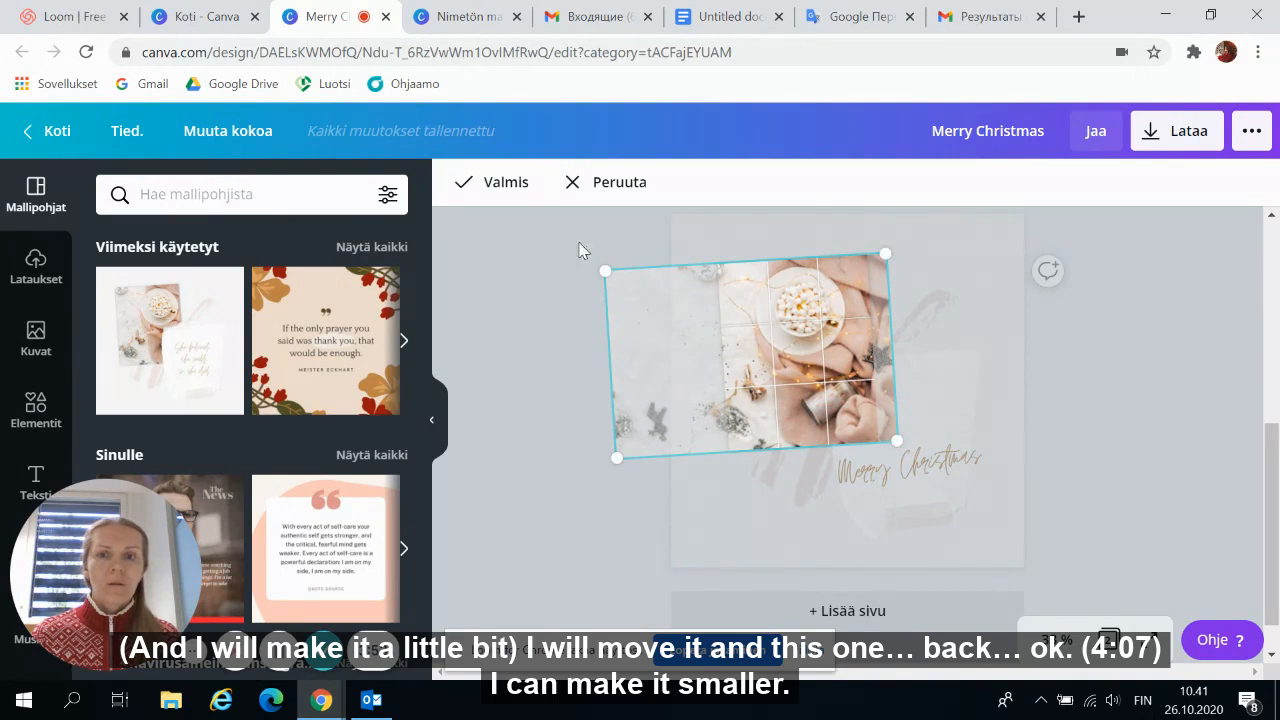
pyautogui.click(491, 184)
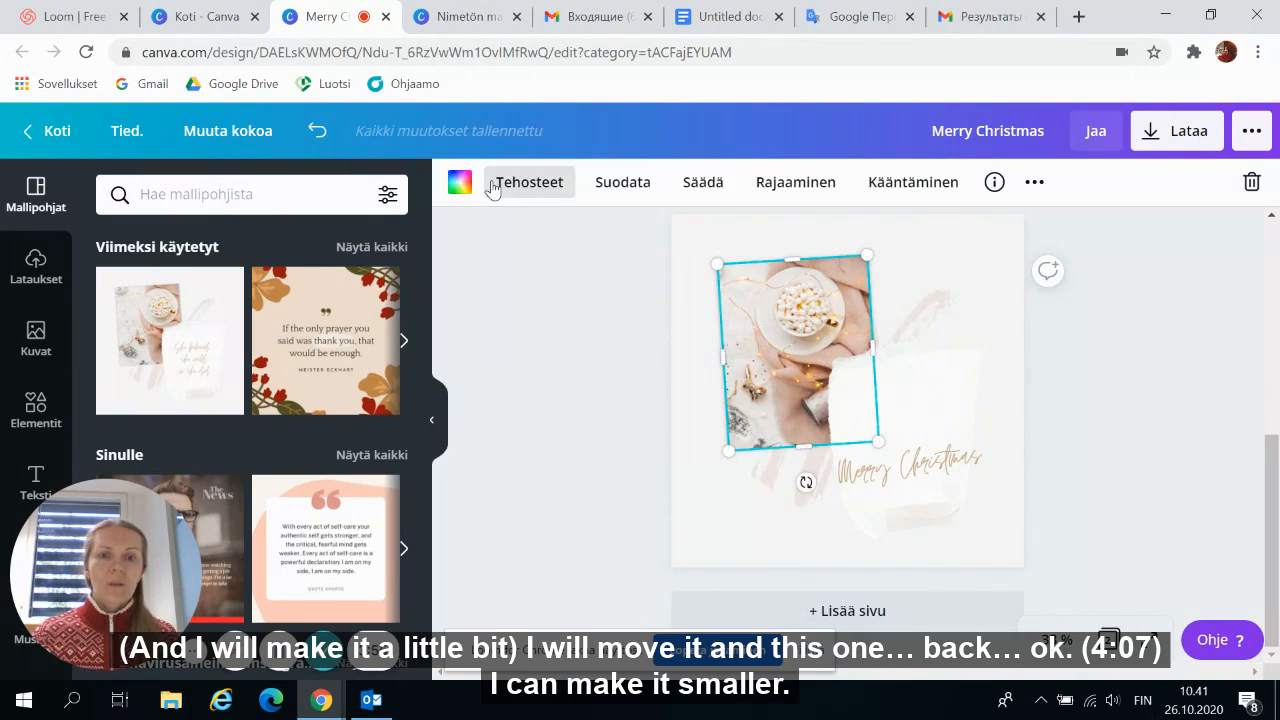
# - Send the white paper note backward so it sits behind the cocoa photo
pyautogui.click(929, 408)
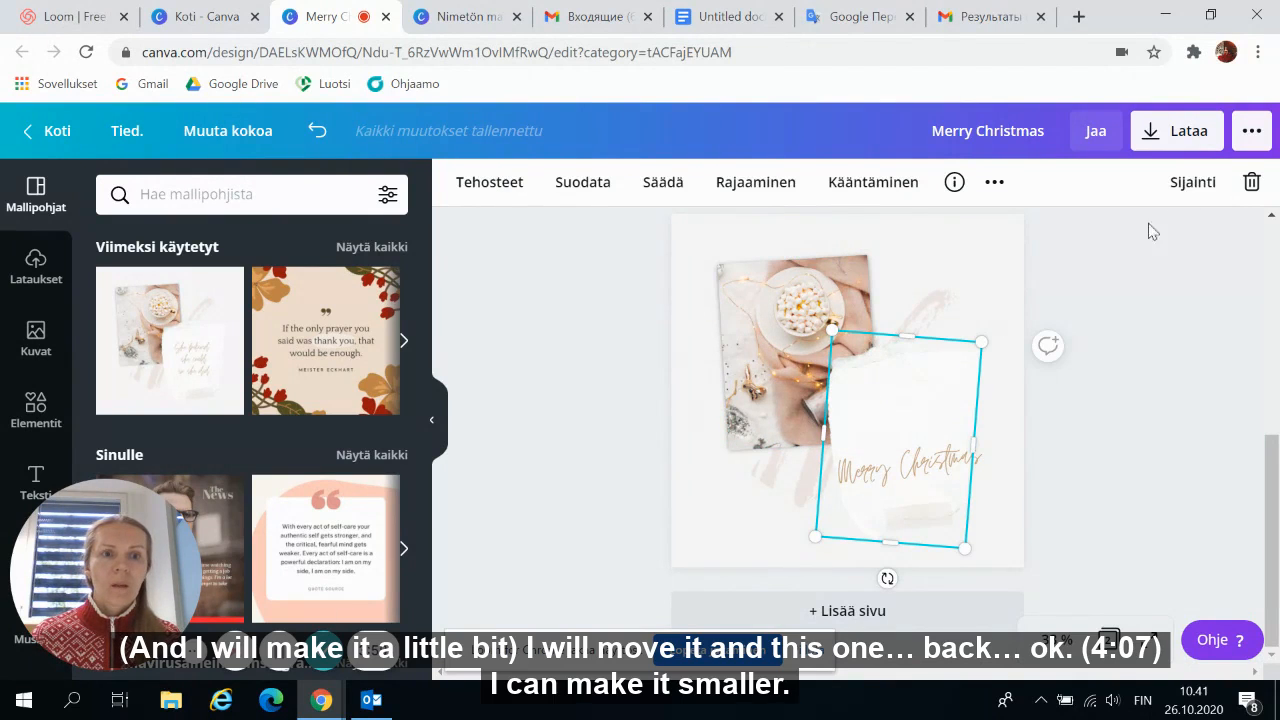
pyautogui.click(1190, 186)
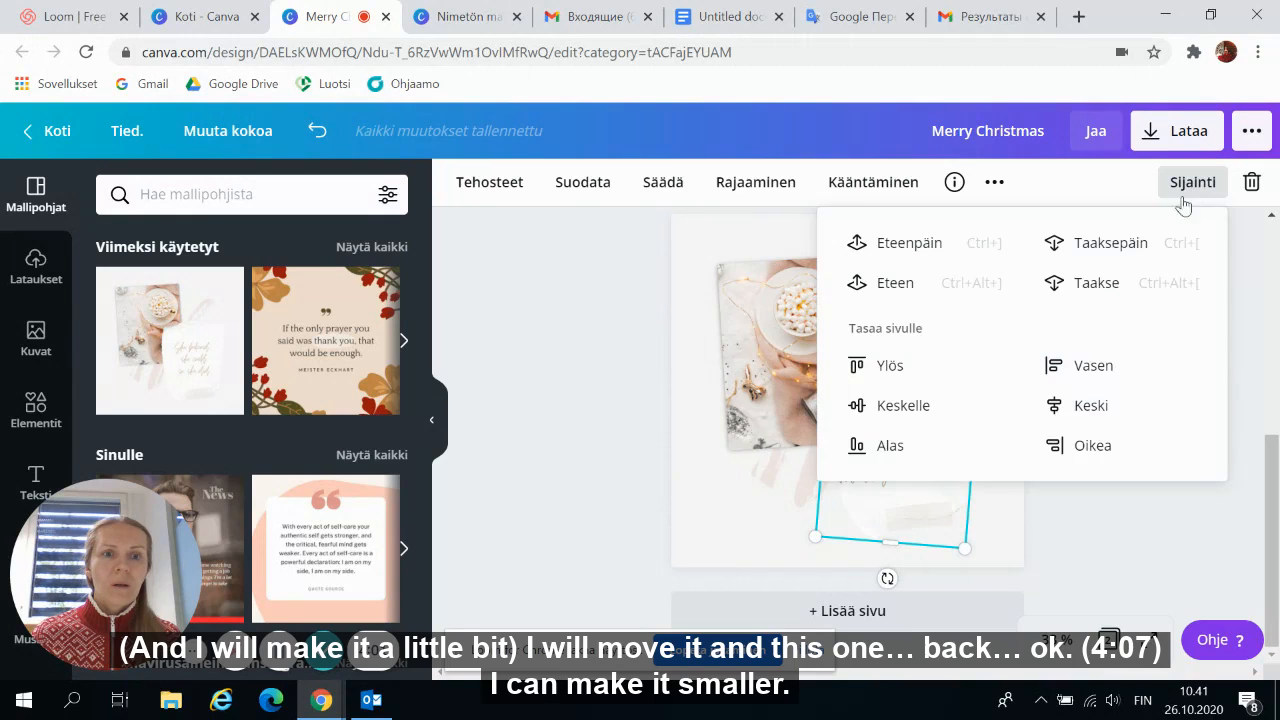
pyautogui.click(1073, 247)
pyautogui.click(1136, 551)
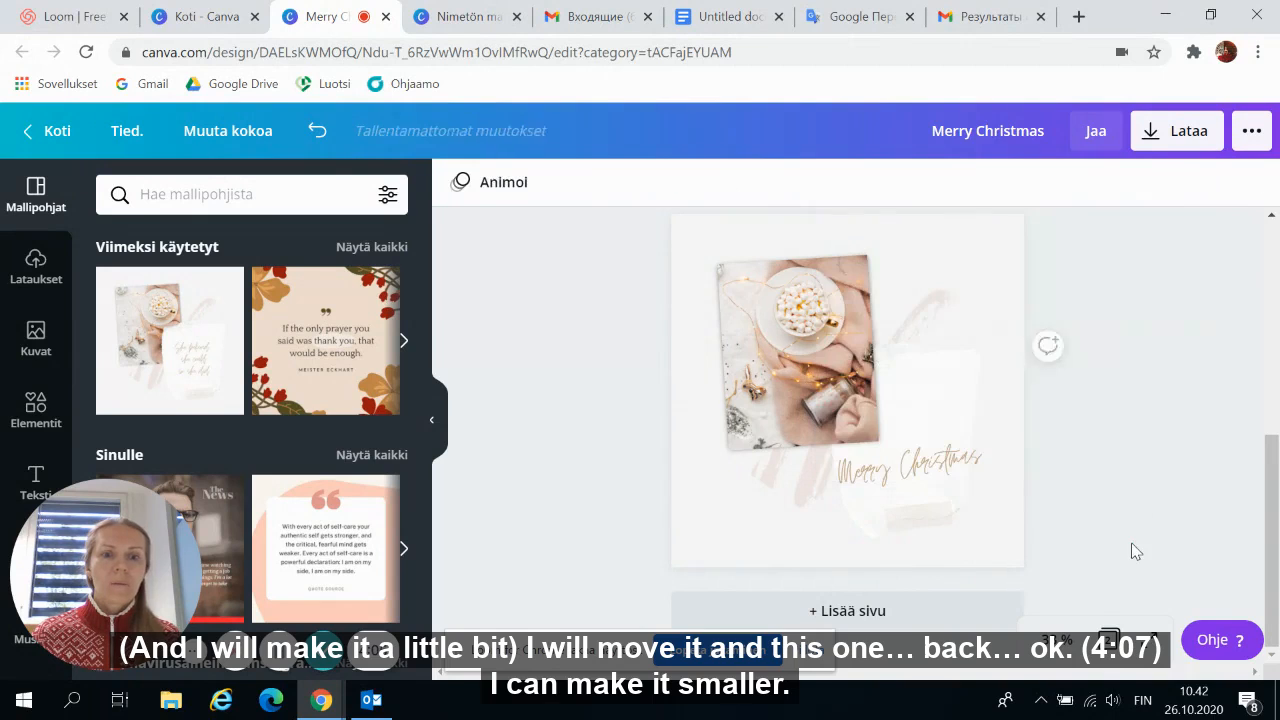
# - Move the "Merry Christmas" text slightly up and left so it starts at the photo's lower-right corner
pyautogui.click(940, 425)
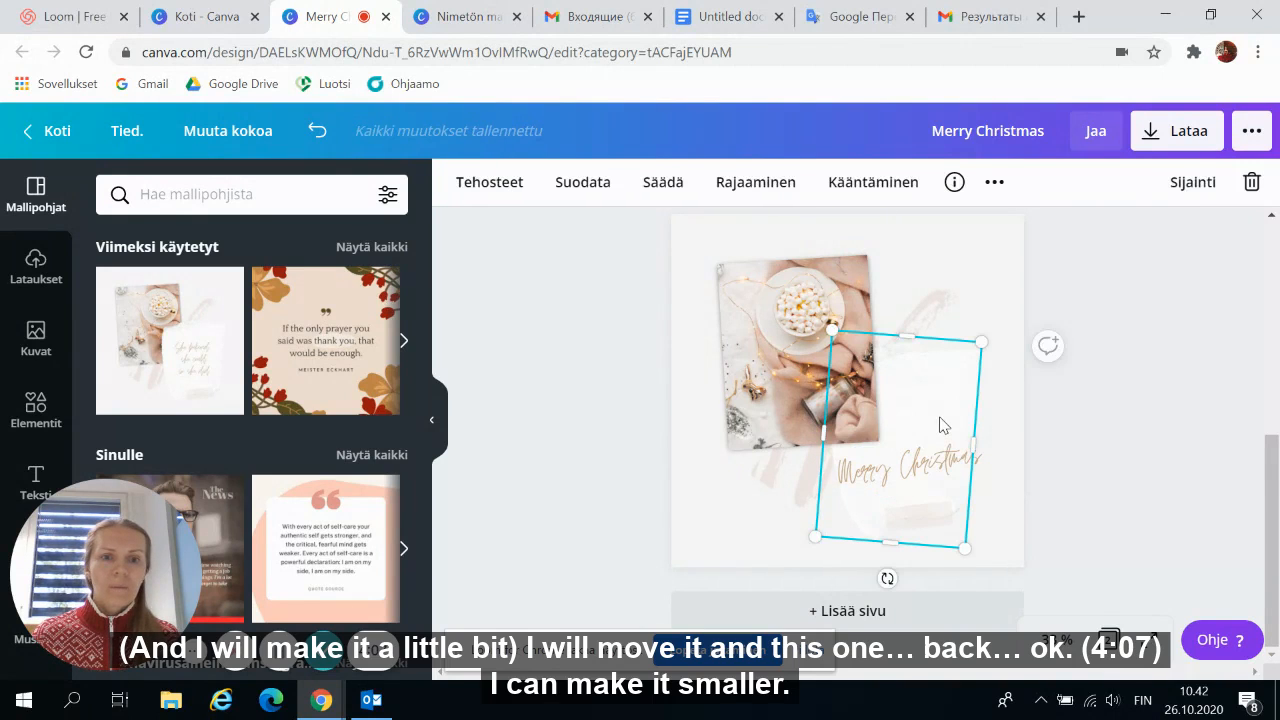
pyautogui.moveTo(940, 455); pyautogui.dragTo(936, 432)
pyautogui.click(1118, 427)
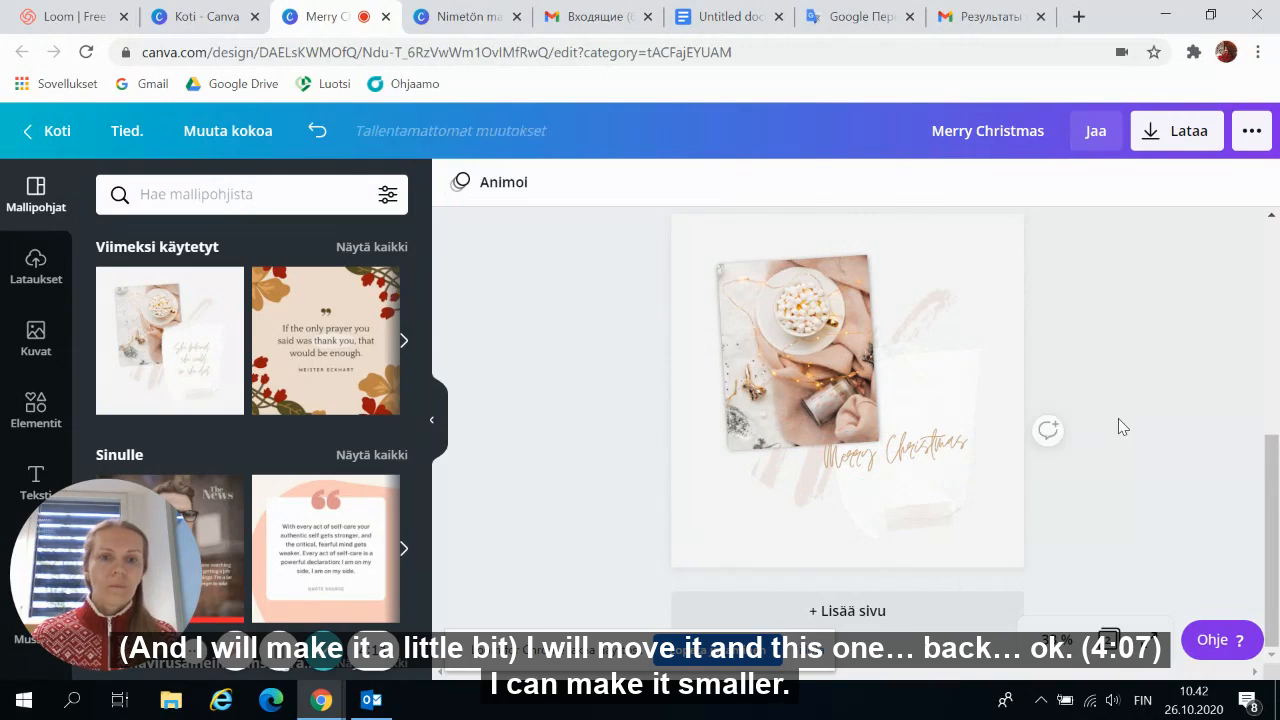
# - Shorten the white paper note from its upper edge down to just above the greeting
pyautogui.click(950, 389)
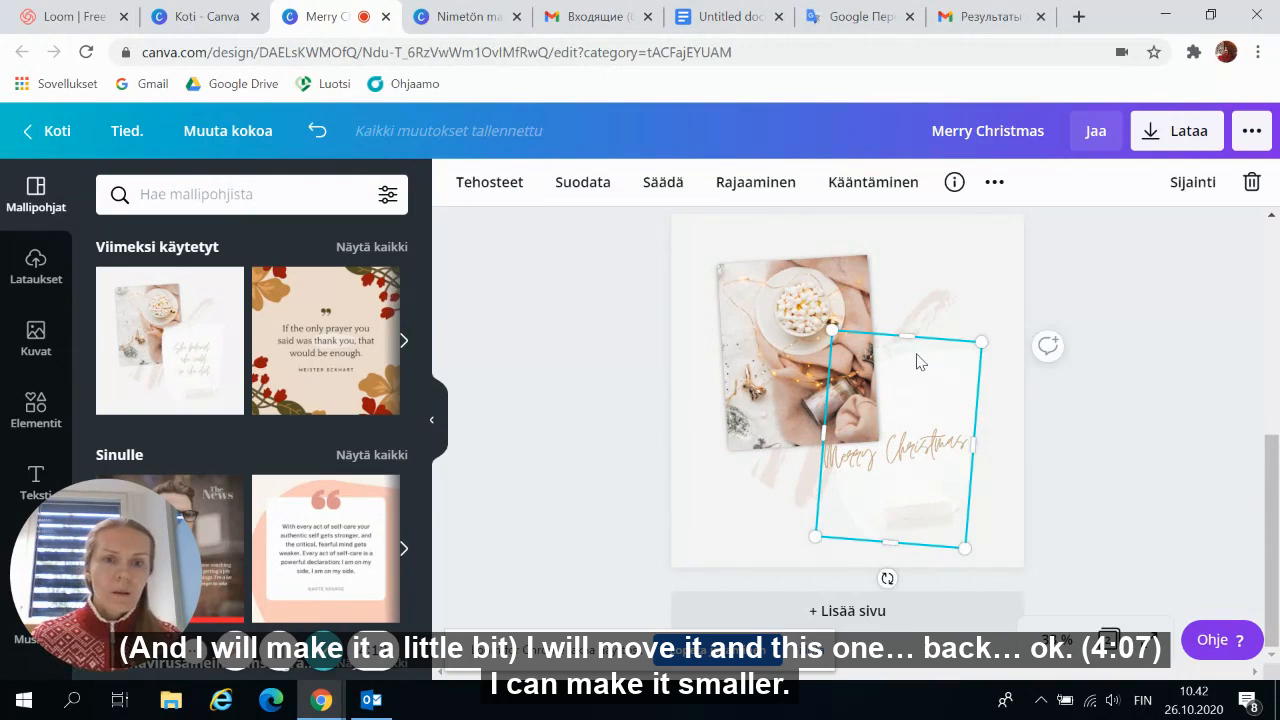
pyautogui.moveTo(908, 334); pyautogui.dragTo(908, 388)
pyautogui.click(1125, 405)
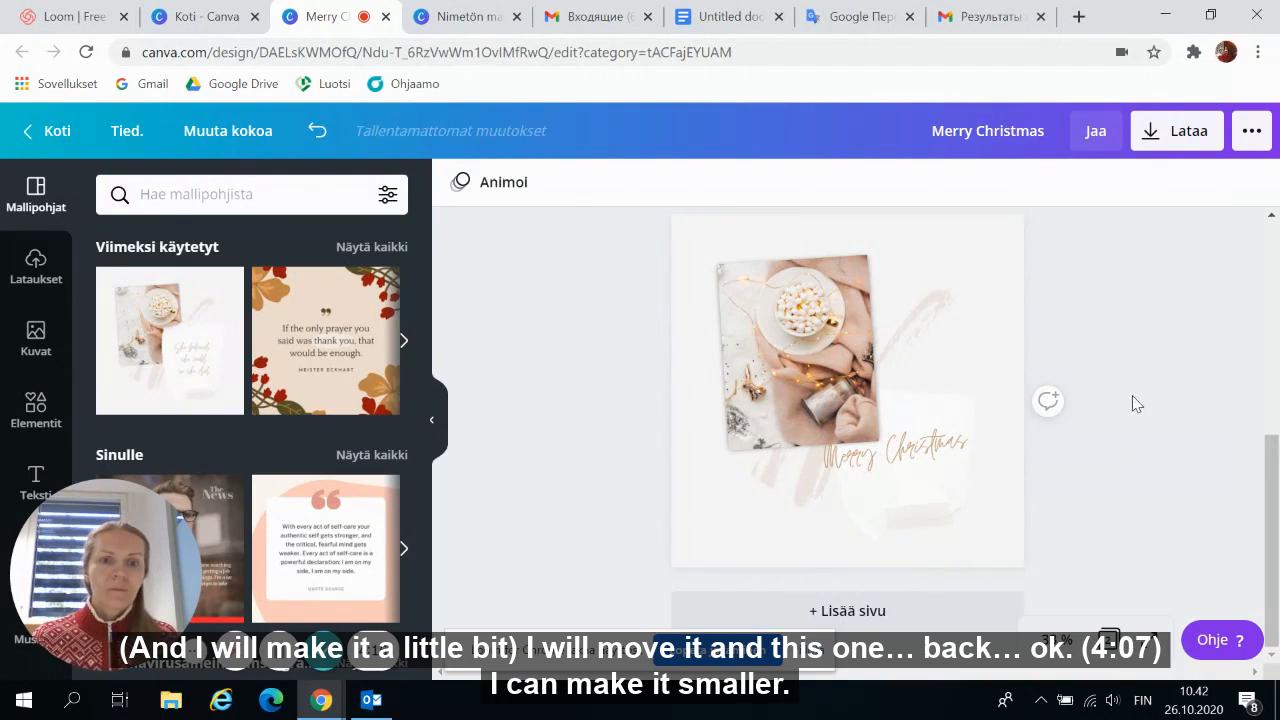
# - Delete the tape strip at the lower end of the paper note
pyautogui.click(905, 518)
pyautogui.click(1023, 507)
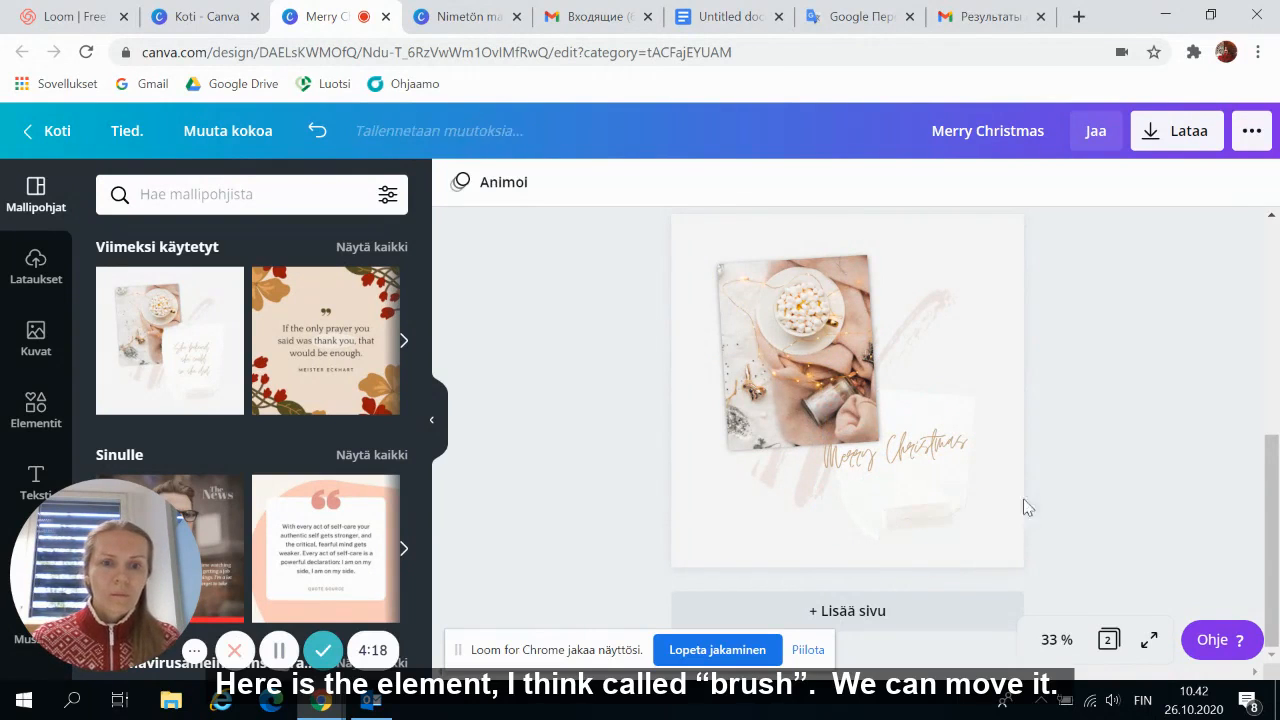
pyautogui.click(932, 520)
pyautogui.press('Delete')
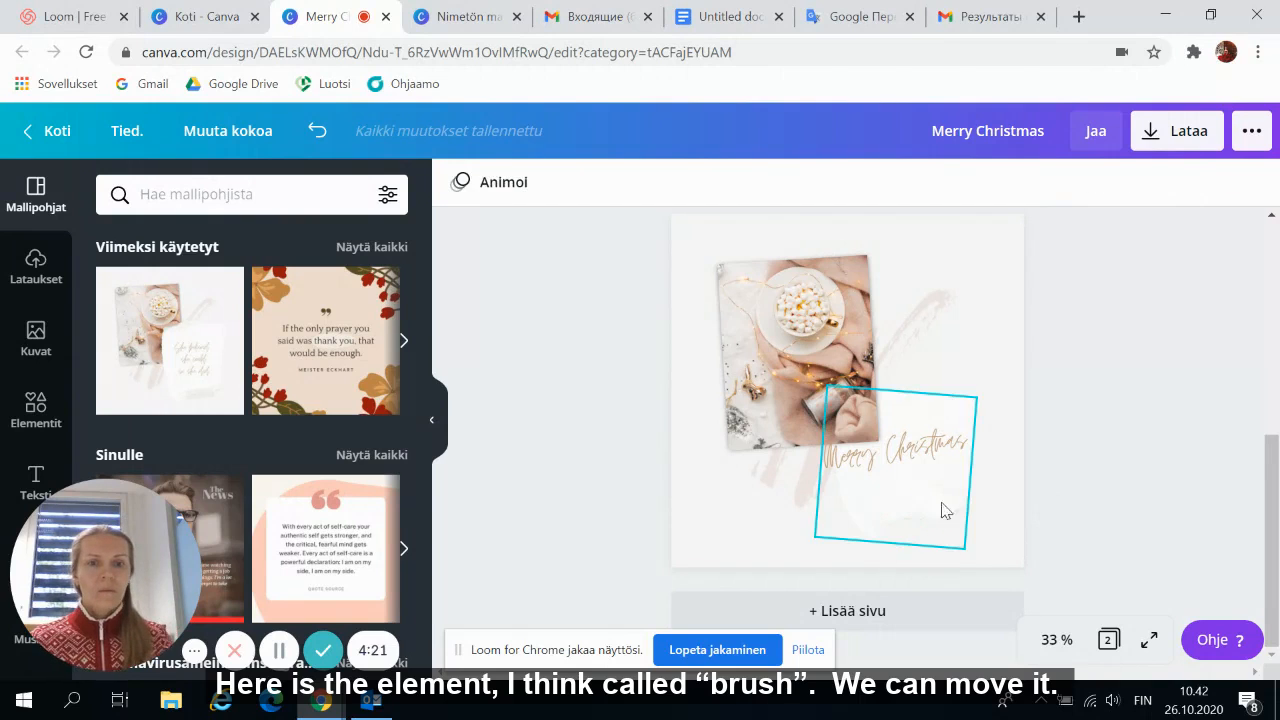
# - Shorten the paper note from its lower edge to a height of about 322
pyautogui.click(914, 517)
pyautogui.moveTo(886, 543); pyautogui.dragTo(908, 499)
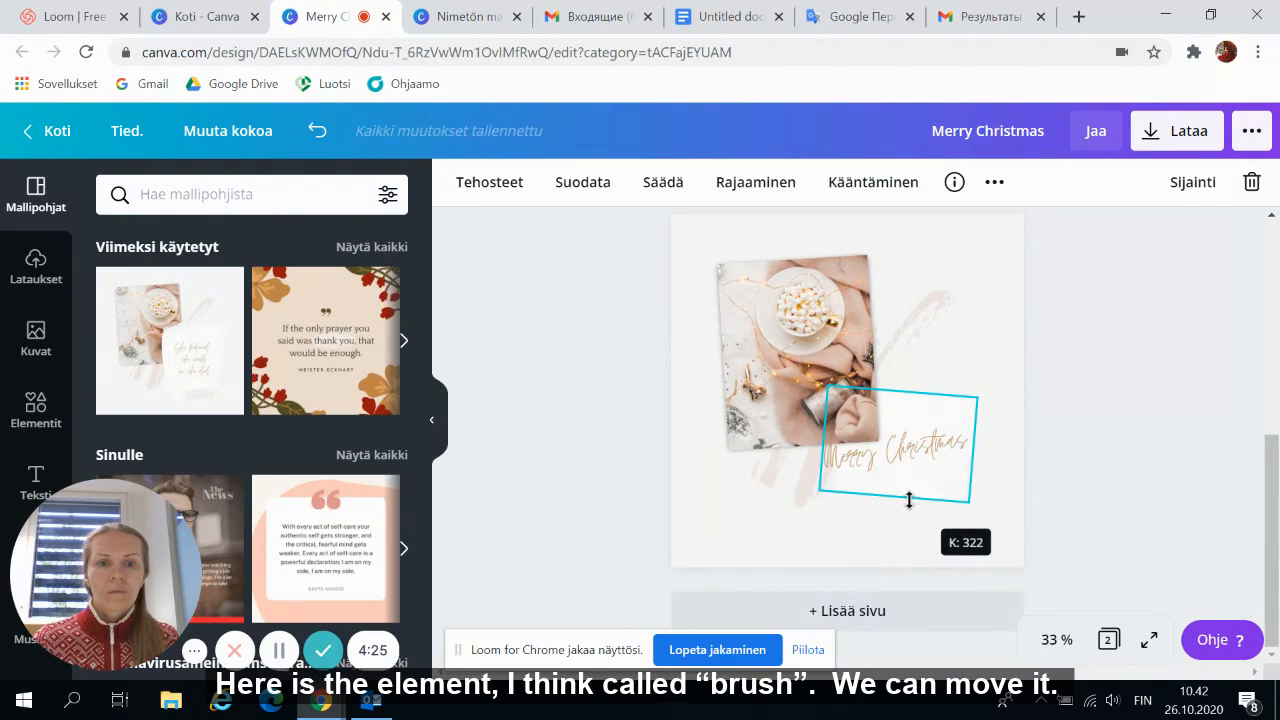
pyautogui.click(1162, 357)
# - Move the pink brush stroke to the page's upper-left corner and place a copy at a flatter angle in the lower-right corner
pyautogui.click(936, 312)
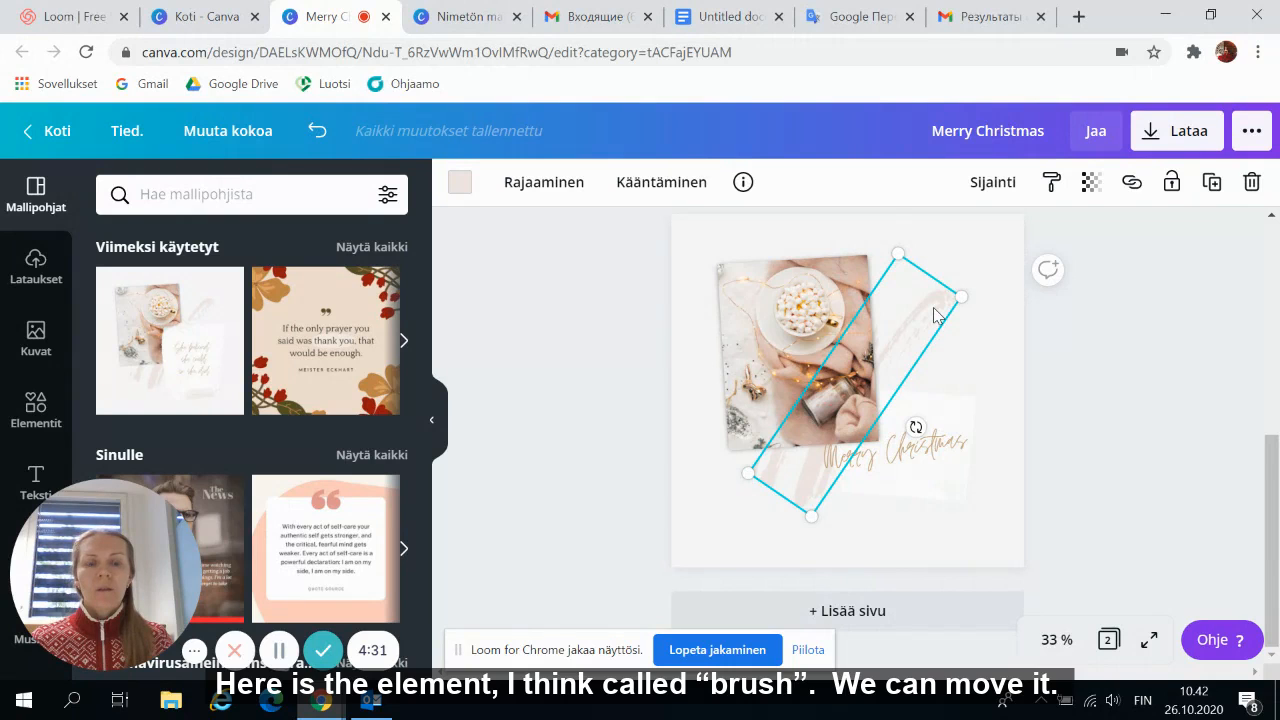
pyautogui.moveTo(930, 314)
pyautogui.mouseDown()
pyautogui.moveTo(1033, 402)
pyautogui.moveTo(870, 280)
pyautogui.moveTo(786, 194)
pyautogui.moveTo(803, 206)
pyautogui.mouseUp()
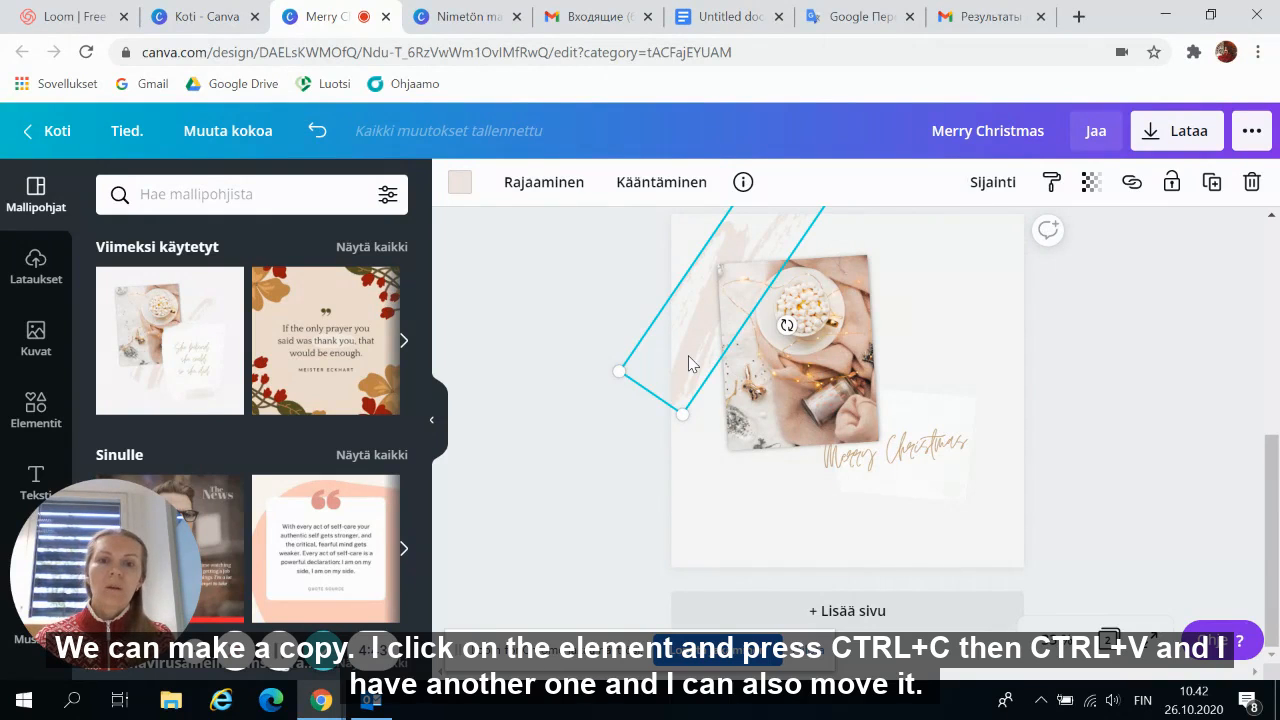
pyautogui.hotkey('ctrl', 'c')
pyautogui.hotkey('ctrl', 'v')
pyautogui.moveTo(700, 390)
pyautogui.mouseDown()
pyautogui.moveTo(802, 491)
pyautogui.moveTo(918, 552)
pyautogui.mouseUp()
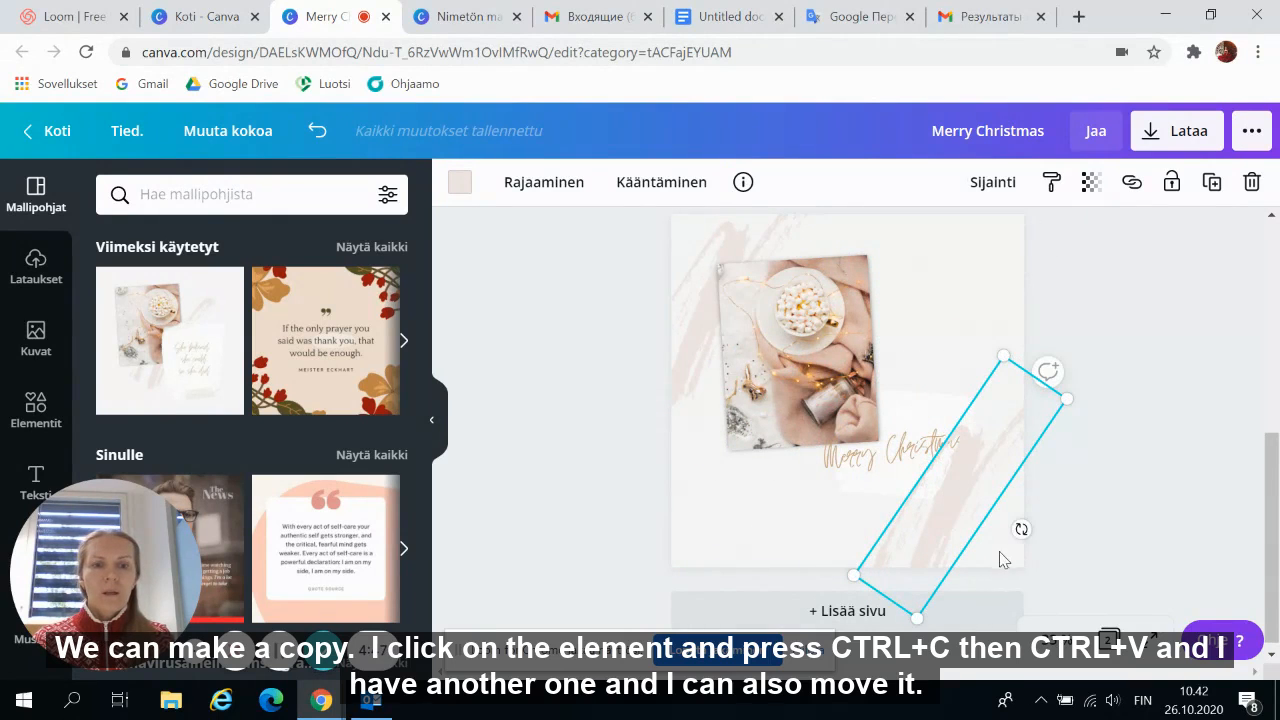
pyautogui.moveTo(1021, 528); pyautogui.dragTo(1000, 549)
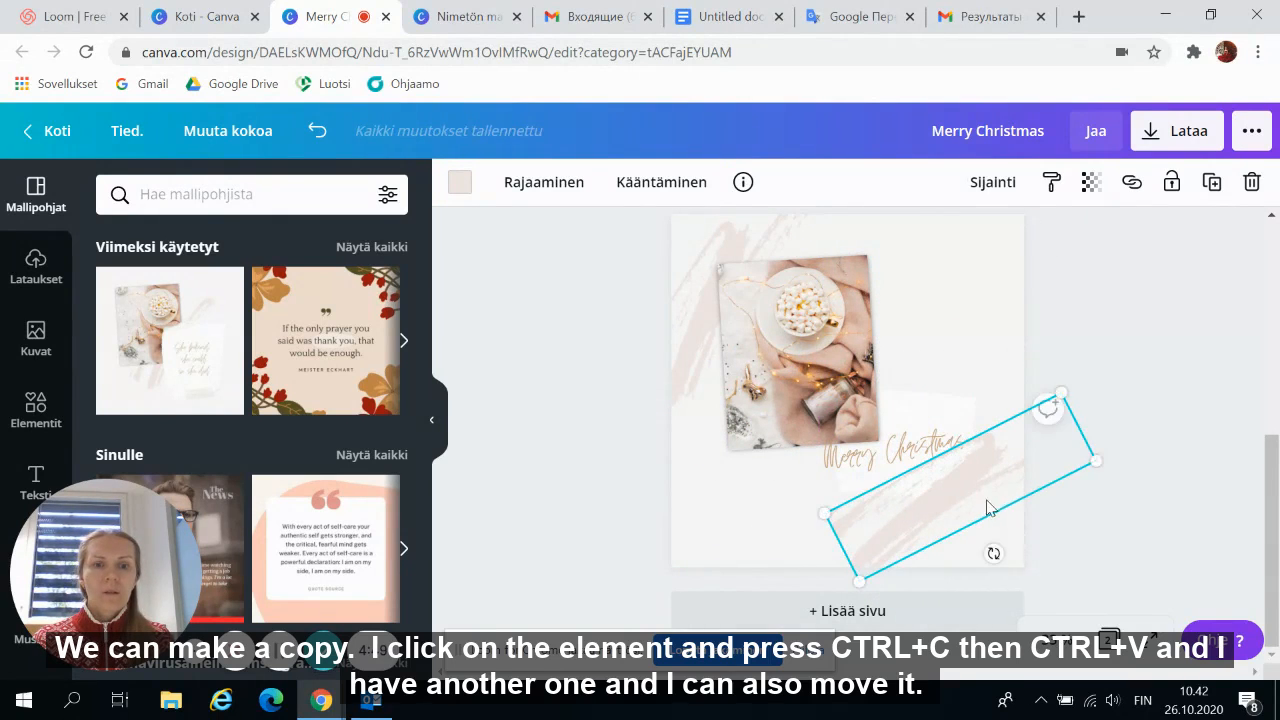
pyautogui.click(1063, 334)
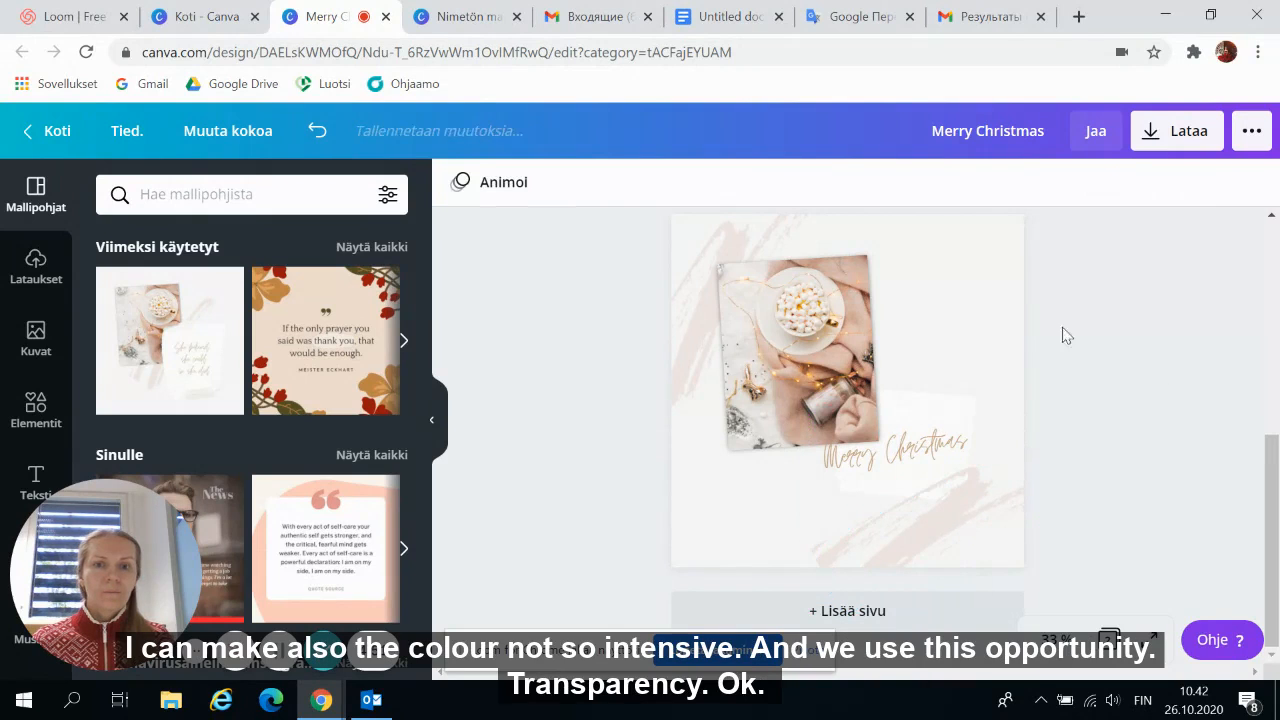
# - Rotate the brush stroke in the page's upper-left corner to about -47°
pyautogui.click(679, 340)
pyautogui.moveTo(786, 323); pyautogui.dragTo(770, 323)
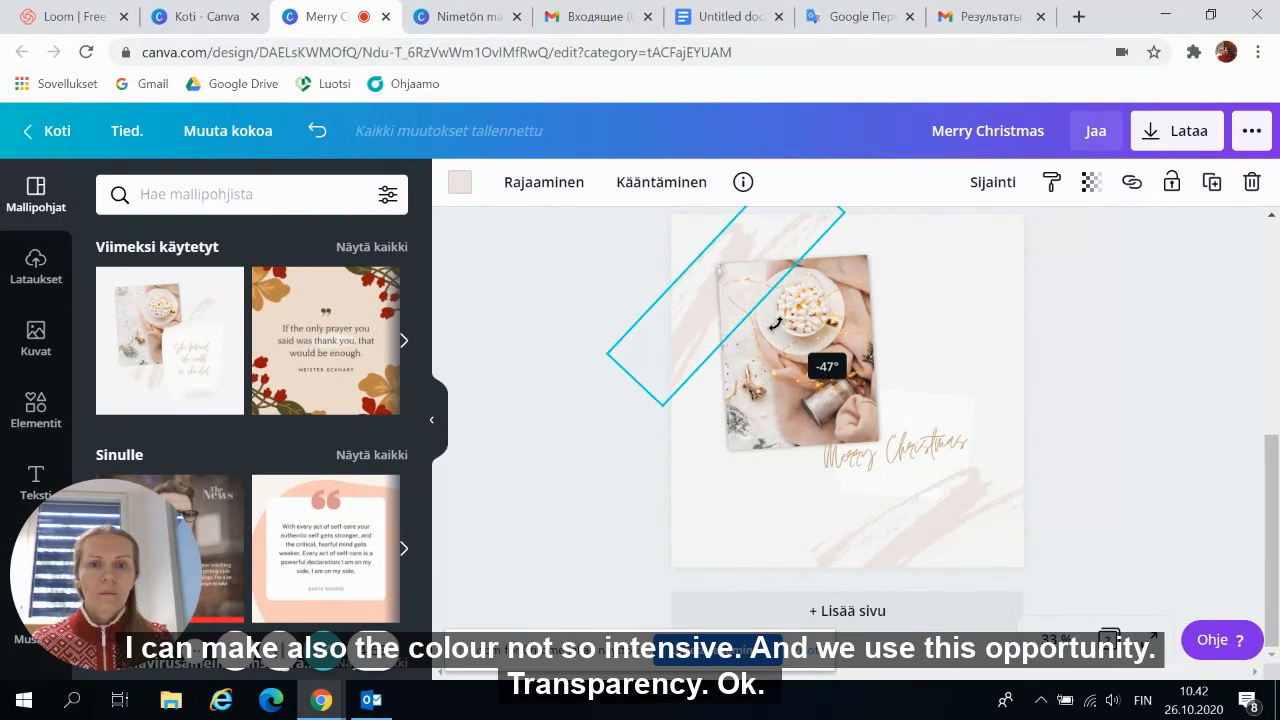
# - Move the brush stroke in page 2's lower-right corner slightly up and outwards past the page edge
pyautogui.click(1155, 333)
pyautogui.moveTo(968, 514)
pyautogui.mouseDown()
pyautogui.moveTo(1000, 501)
pyautogui.moveTo(993, 489)
pyautogui.mouseUp()
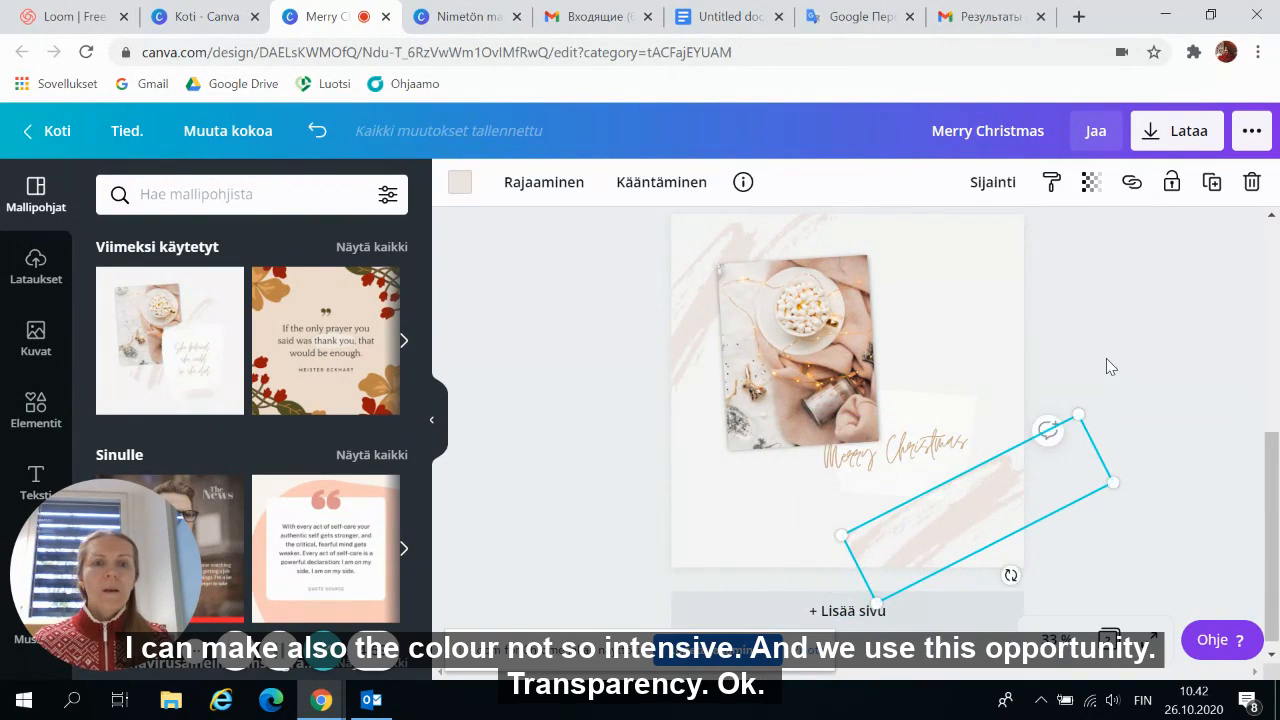
pyautogui.click(1106, 358)
# - Set the transparency of the brush stroke in page 2's lower-right corner to 51
pyautogui.click(957, 520)
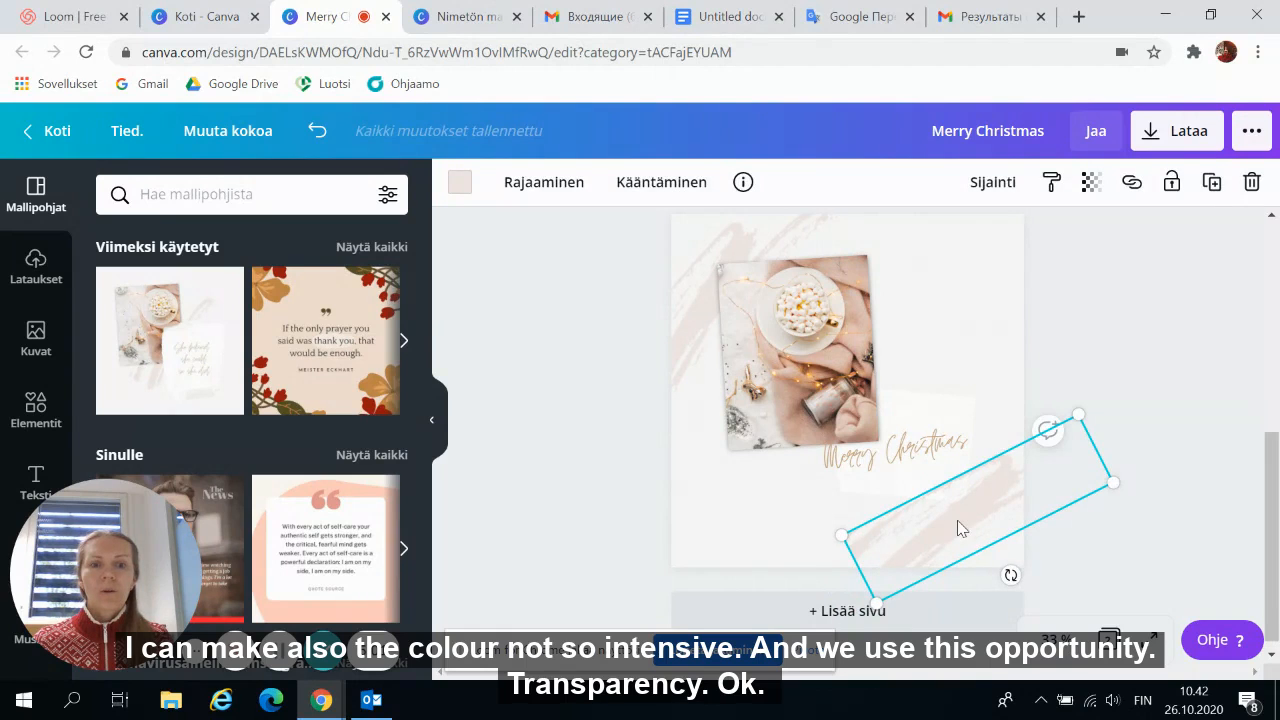
pyautogui.click(1090, 182)
pyautogui.moveTo(1033, 245); pyautogui.dragTo(970, 246)
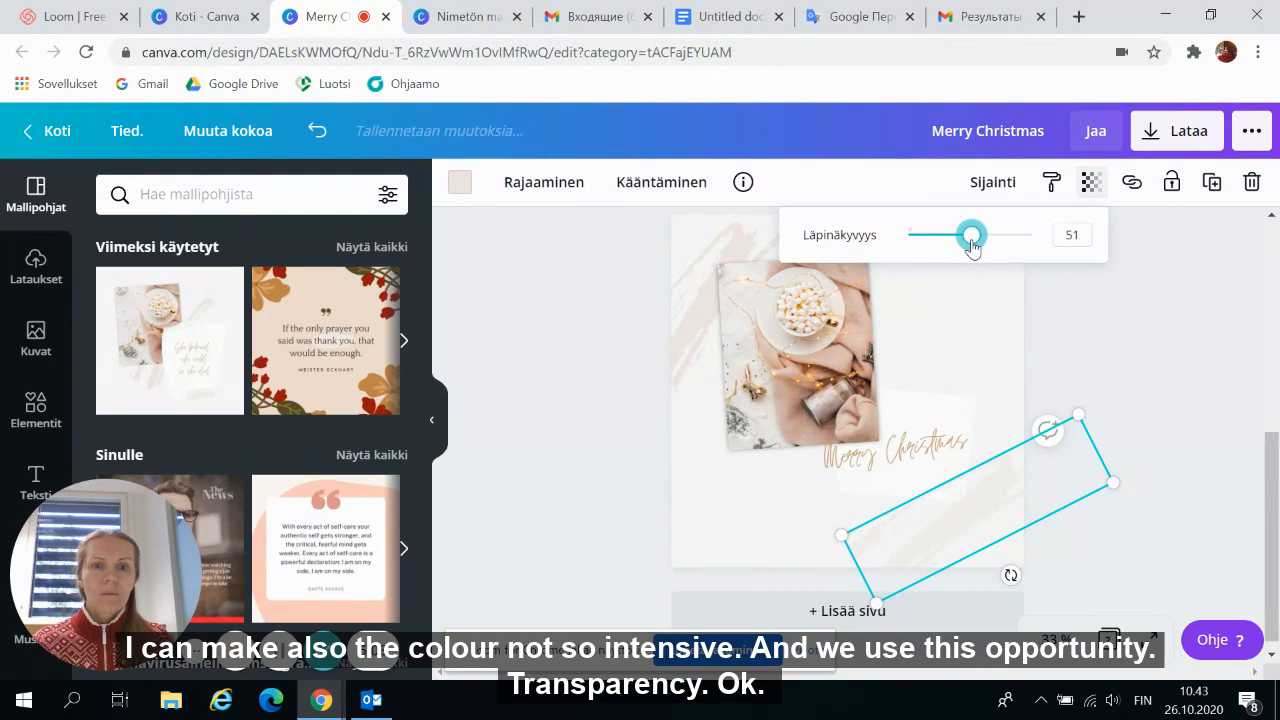
# - Fade the brush stroke in page 2's upper-left corner by lowering its transparency value
pyautogui.click(740, 245)
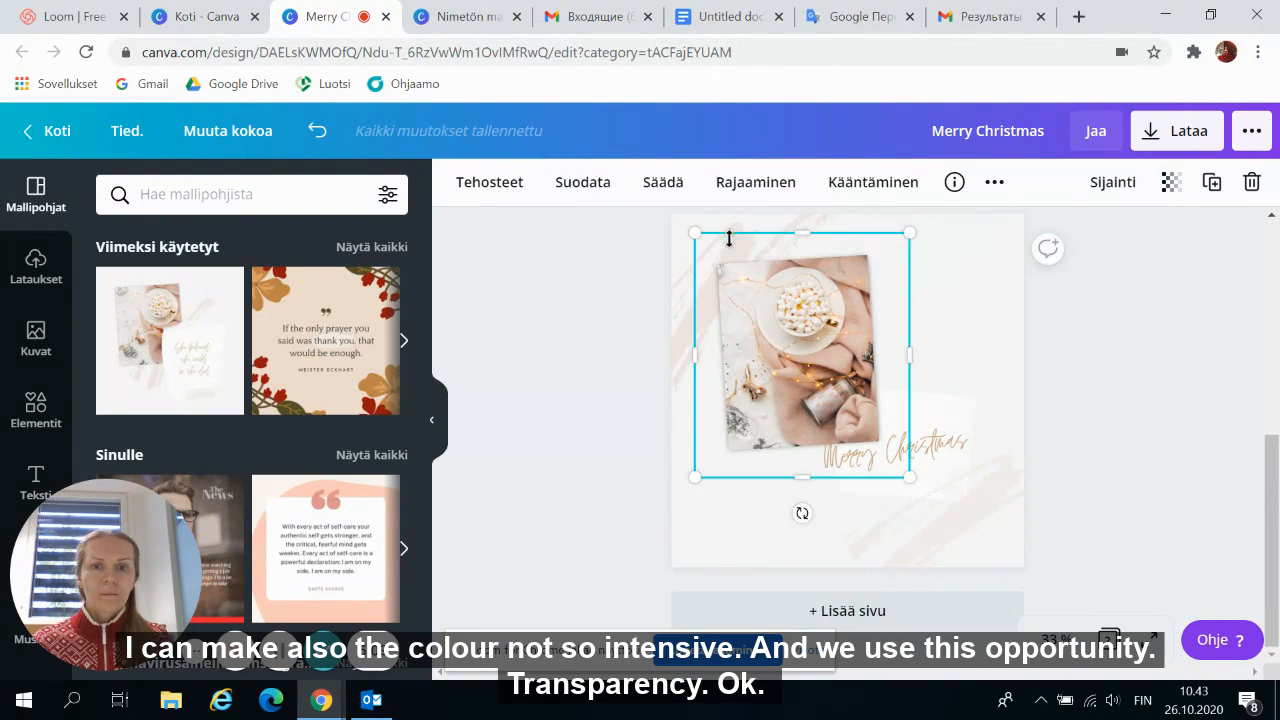
pyautogui.click(690, 350)
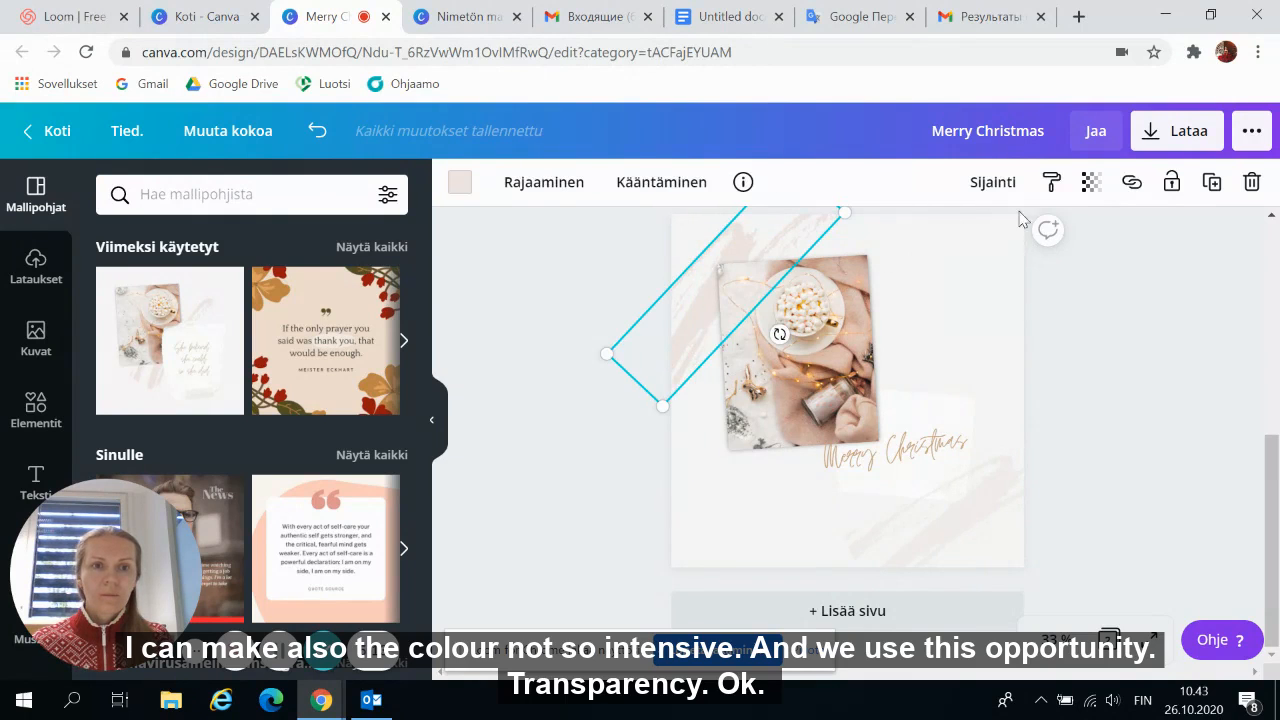
pyautogui.click(1089, 182)
pyautogui.moveTo(1041, 245); pyautogui.dragTo(994, 251)
pyautogui.click(1130, 355)
# - Add a blank page after the Christmas greeting page
pyautogui.scroll(1, 1141, 351)
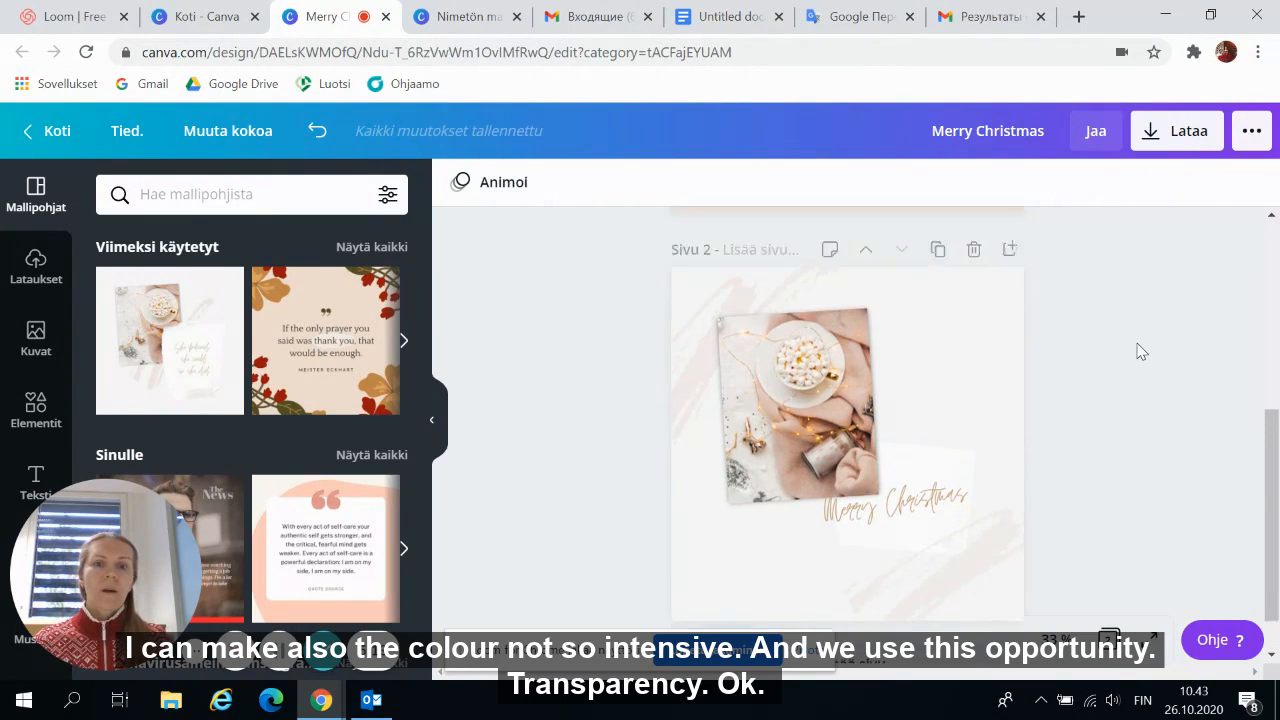
pyautogui.scroll(3, 1135, 343)
pyautogui.scroll(-4, 1135, 343)
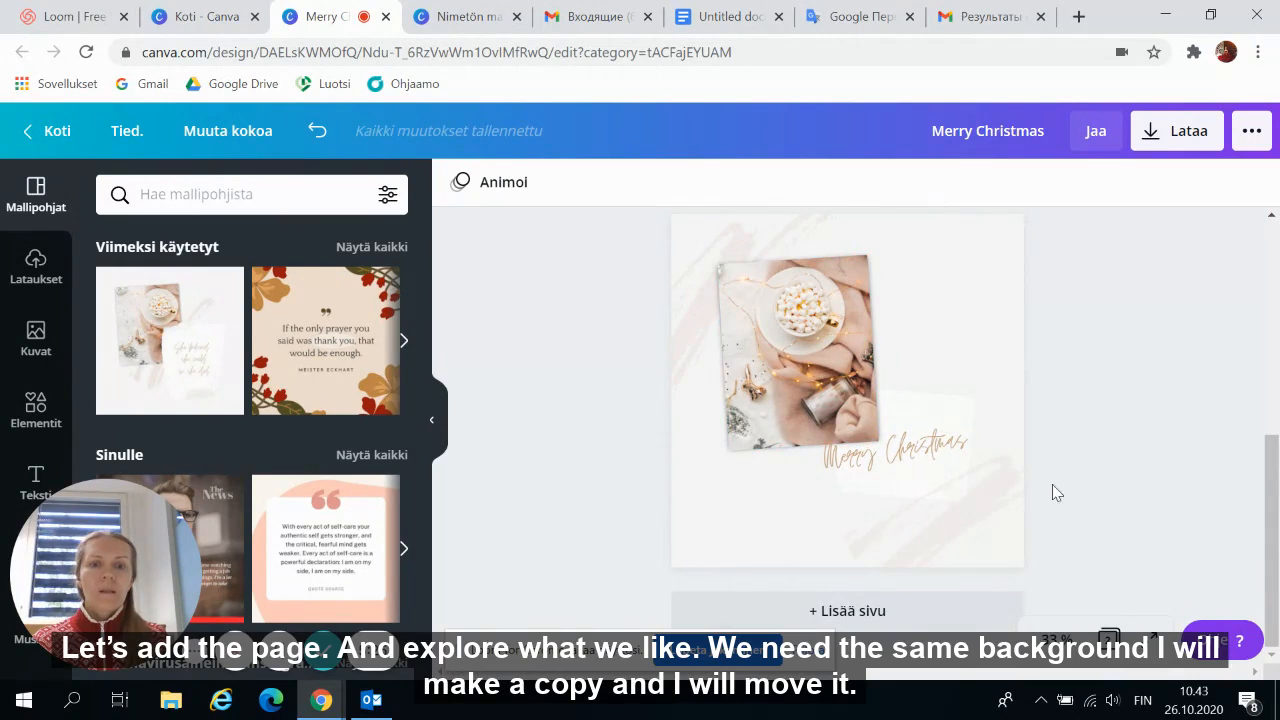
pyautogui.click(847, 611)
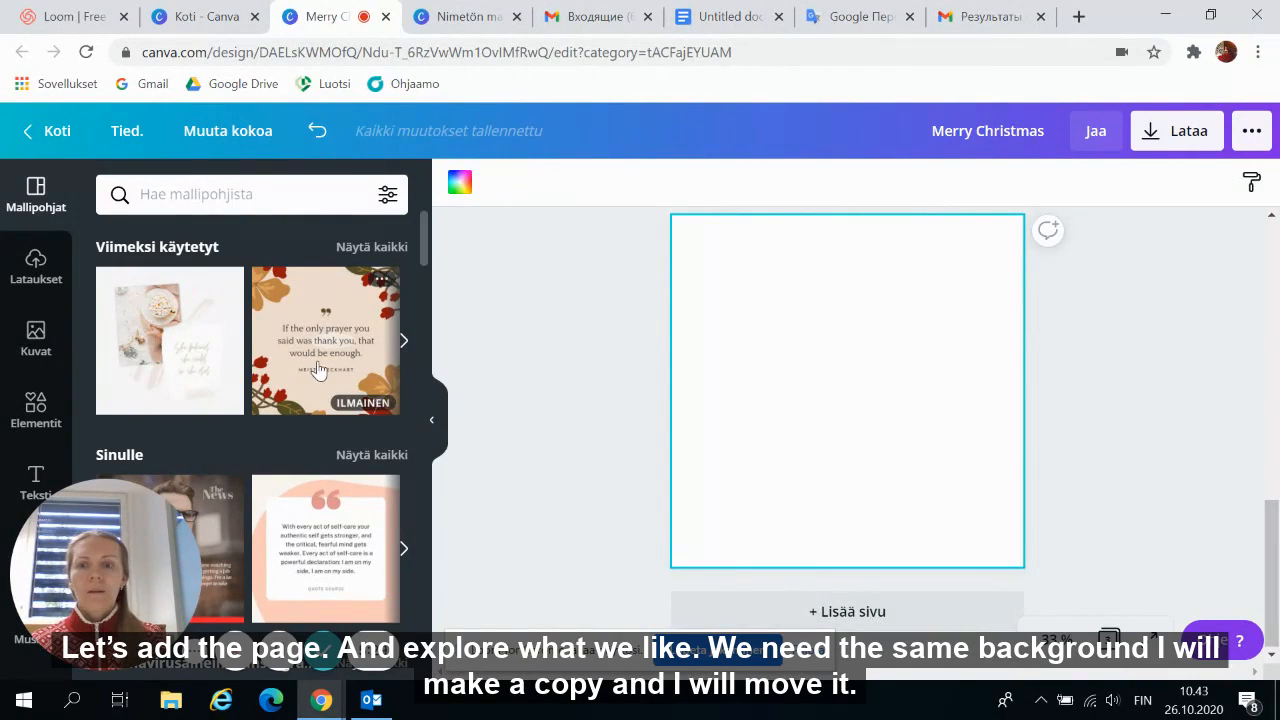
pyautogui.scroll(-1, 317, 370)
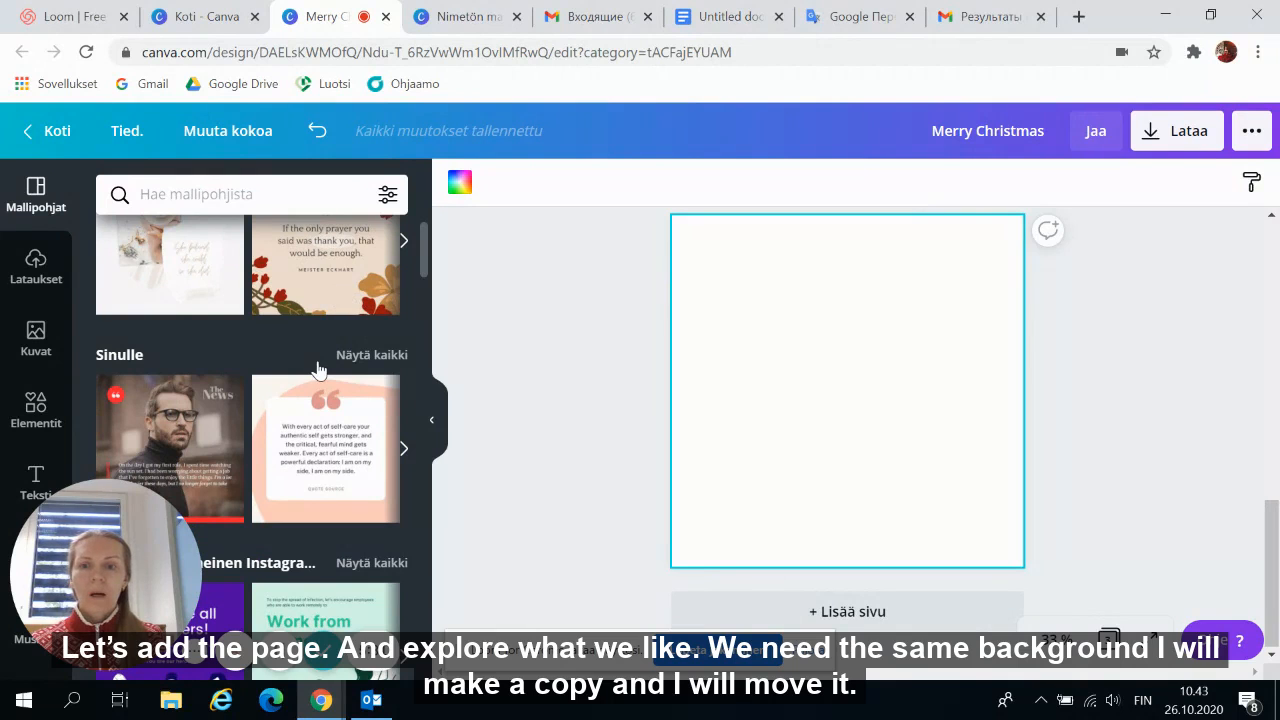
# - Duplicate the beige quote page and move the copy below the Christmas greeting so it is page 3
pyautogui.scroll(6, 1187, 424)
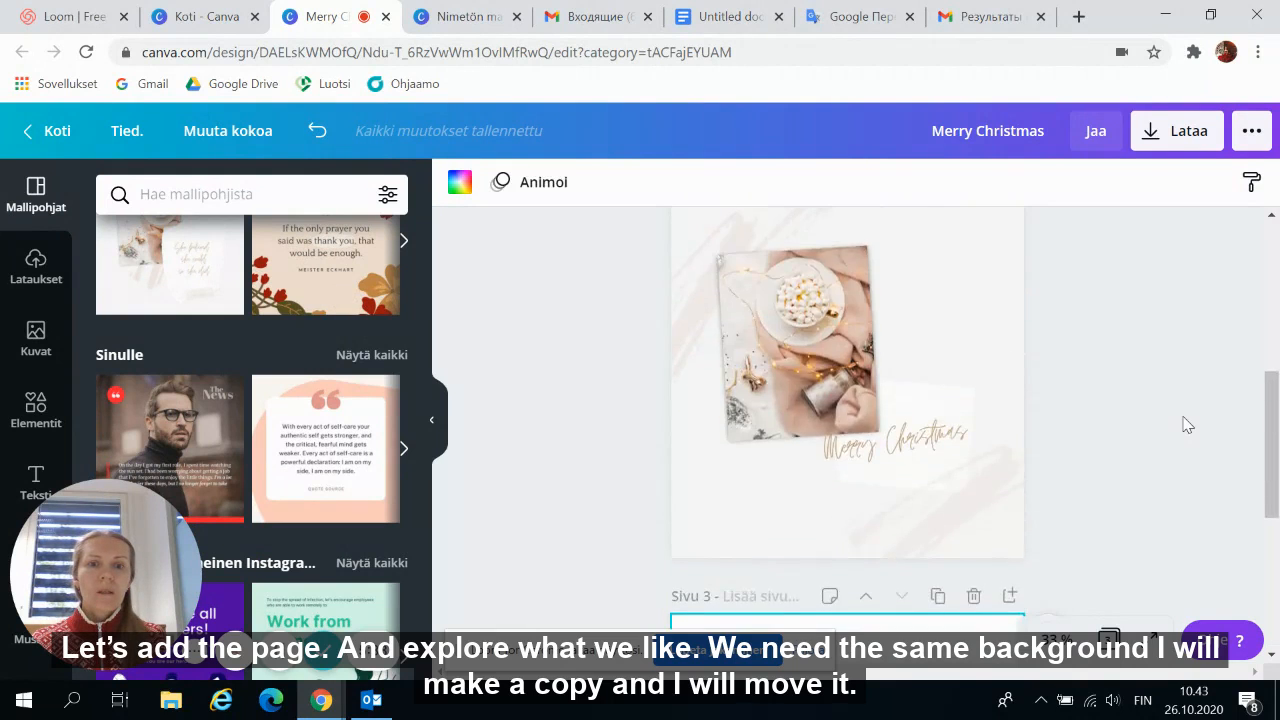
pyautogui.scroll(1, 1187, 424)
pyautogui.click(906, 320)
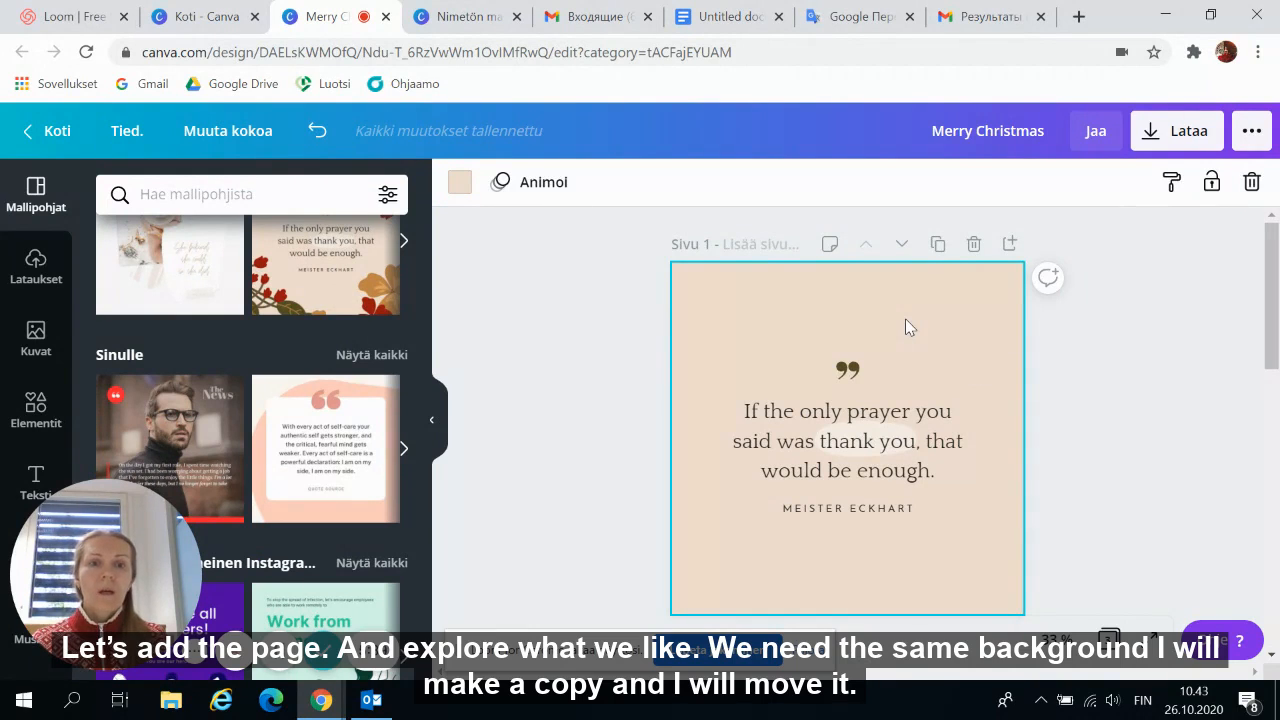
pyautogui.click(937, 245)
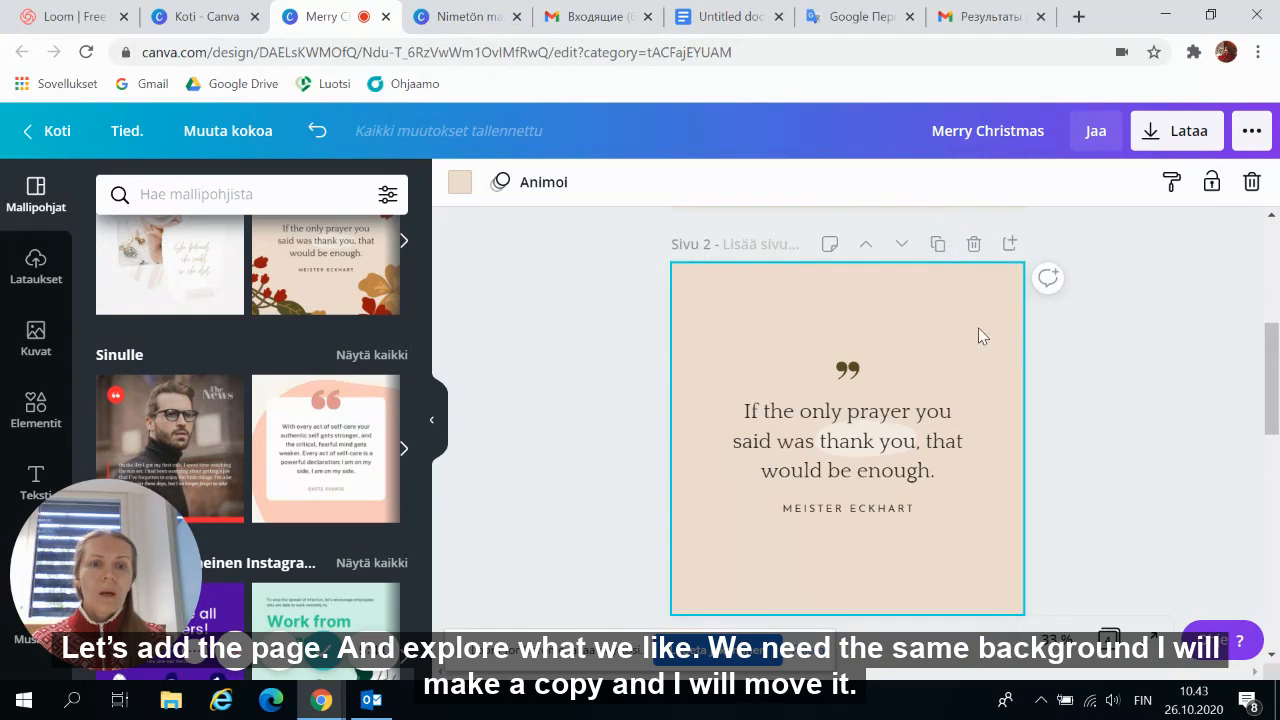
pyautogui.click(901, 245)
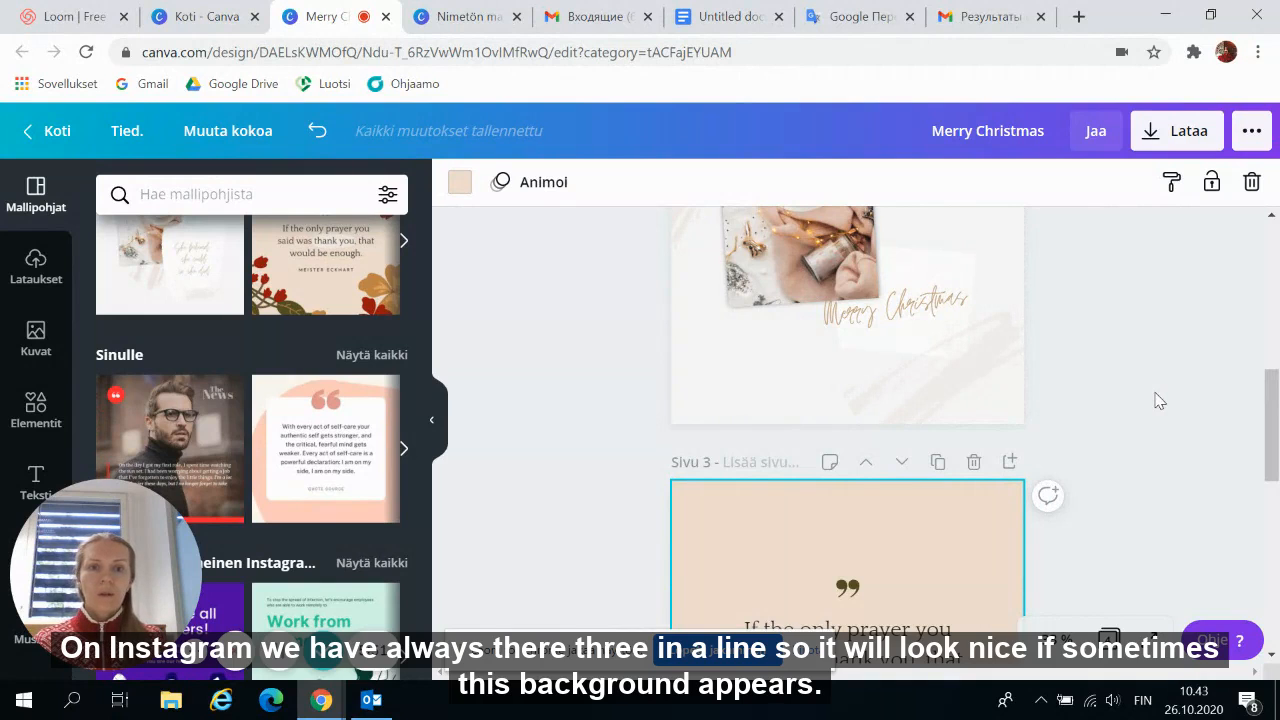
# - Look through the first three pages and inspect the font of the quote text on pages 3 and 1
pyautogui.scroll(10, 1158, 401)
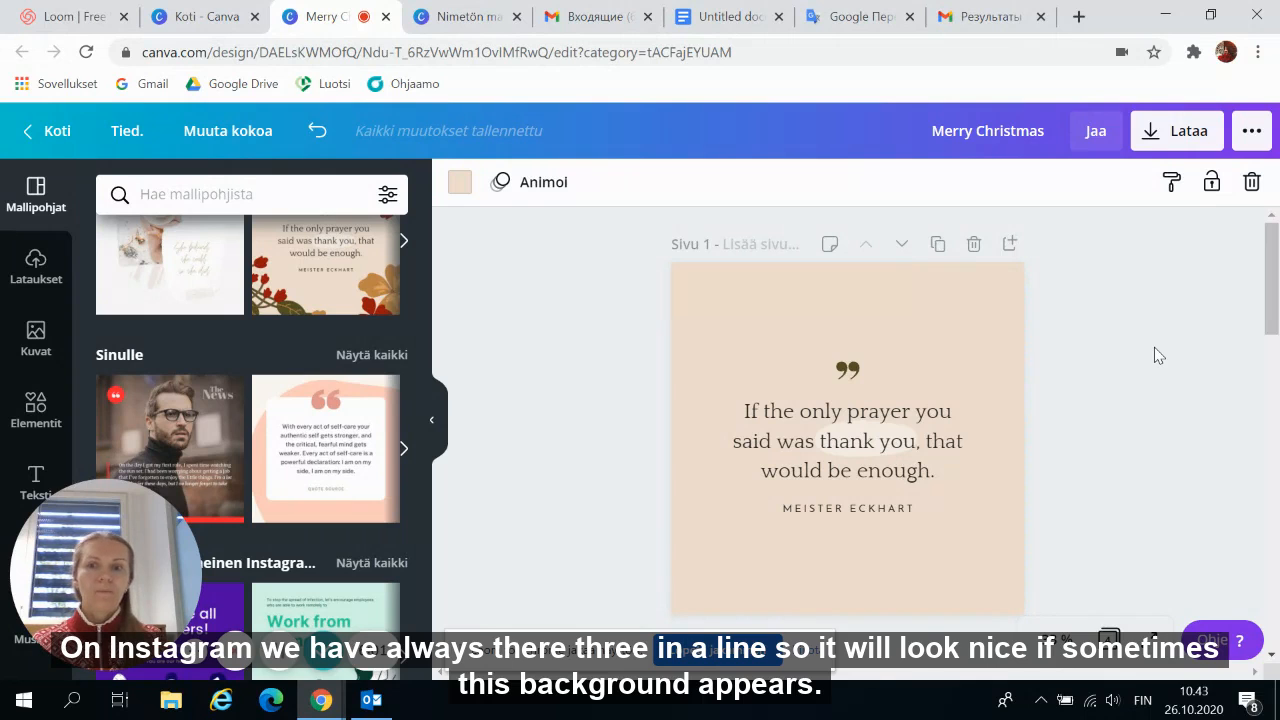
pyautogui.scroll(-6, 1165, 370)
pyautogui.scroll(-2, 1183, 390)
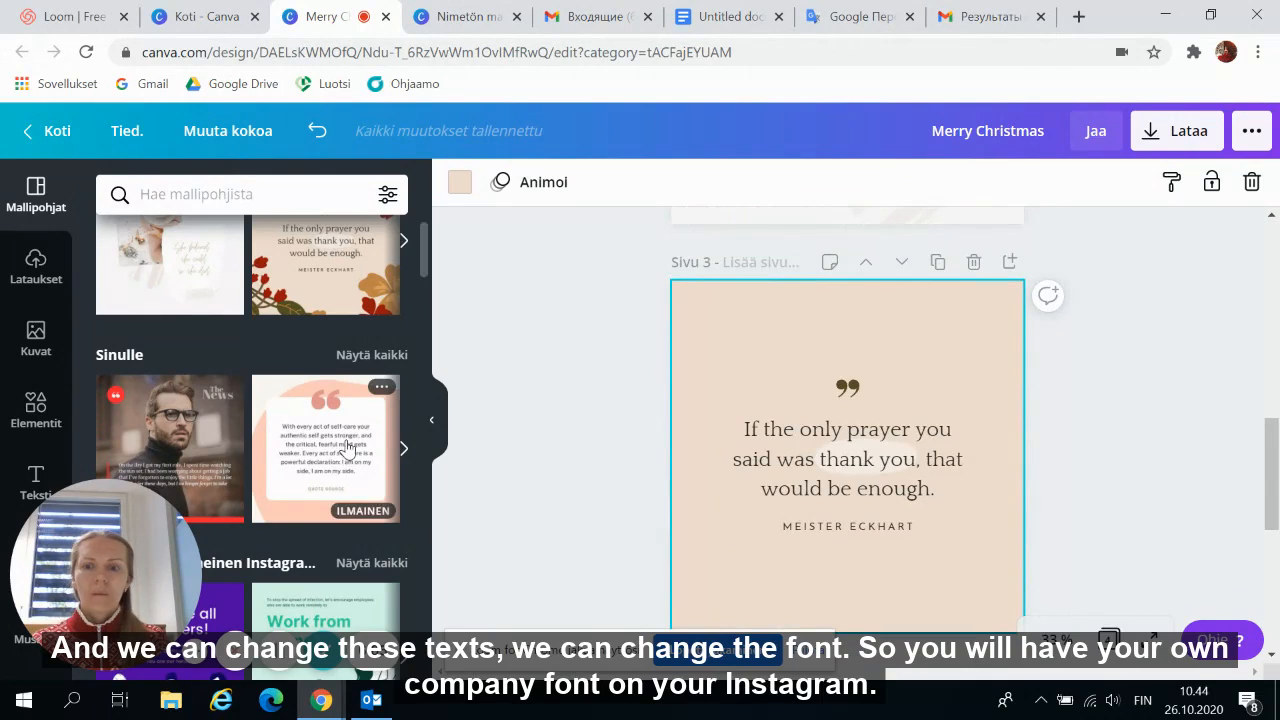
pyautogui.scroll(-1, 345, 446)
pyautogui.doubleClick(874, 459)
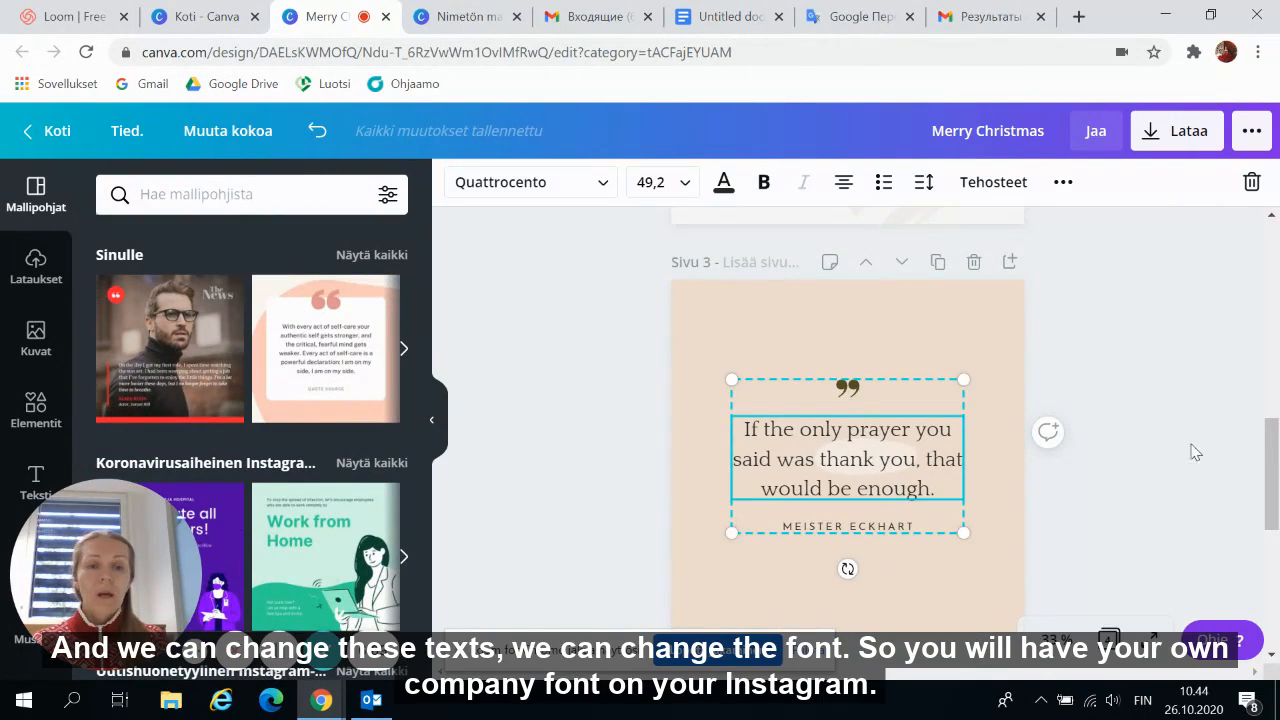
pyautogui.scroll(3, 1200, 420)
pyautogui.scroll(3, 1200, 420)
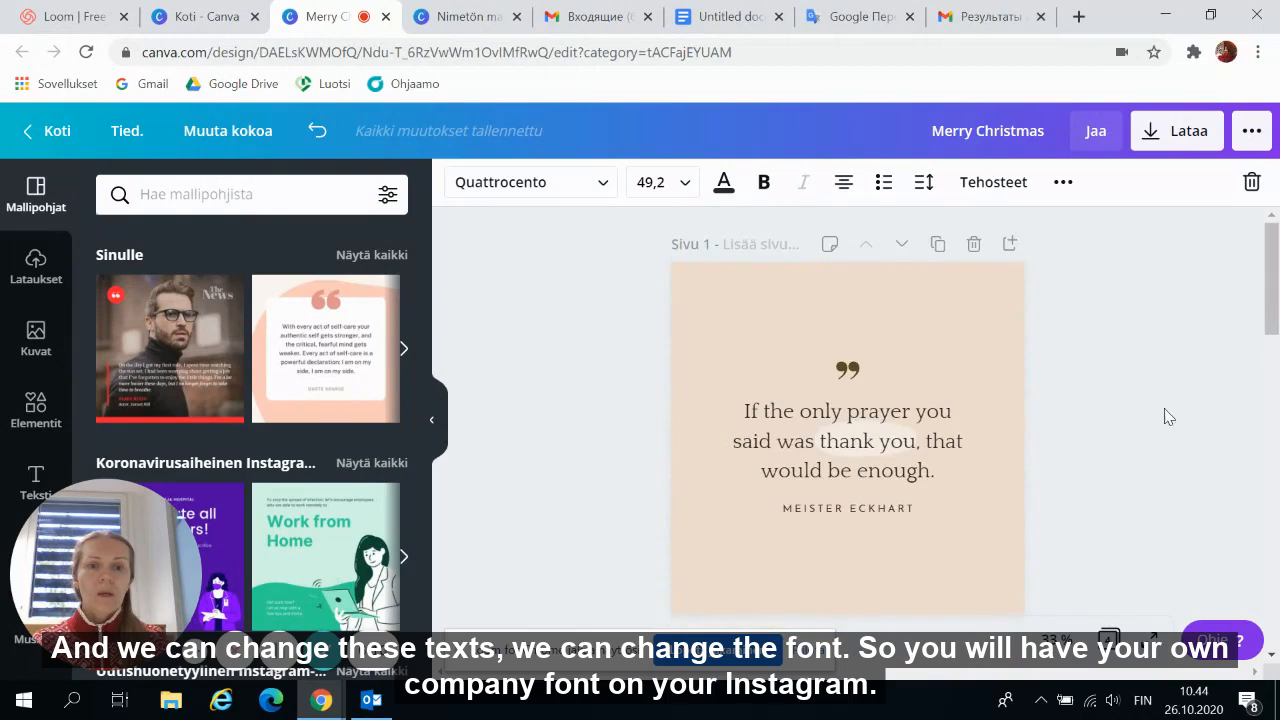
pyautogui.click(818, 420)
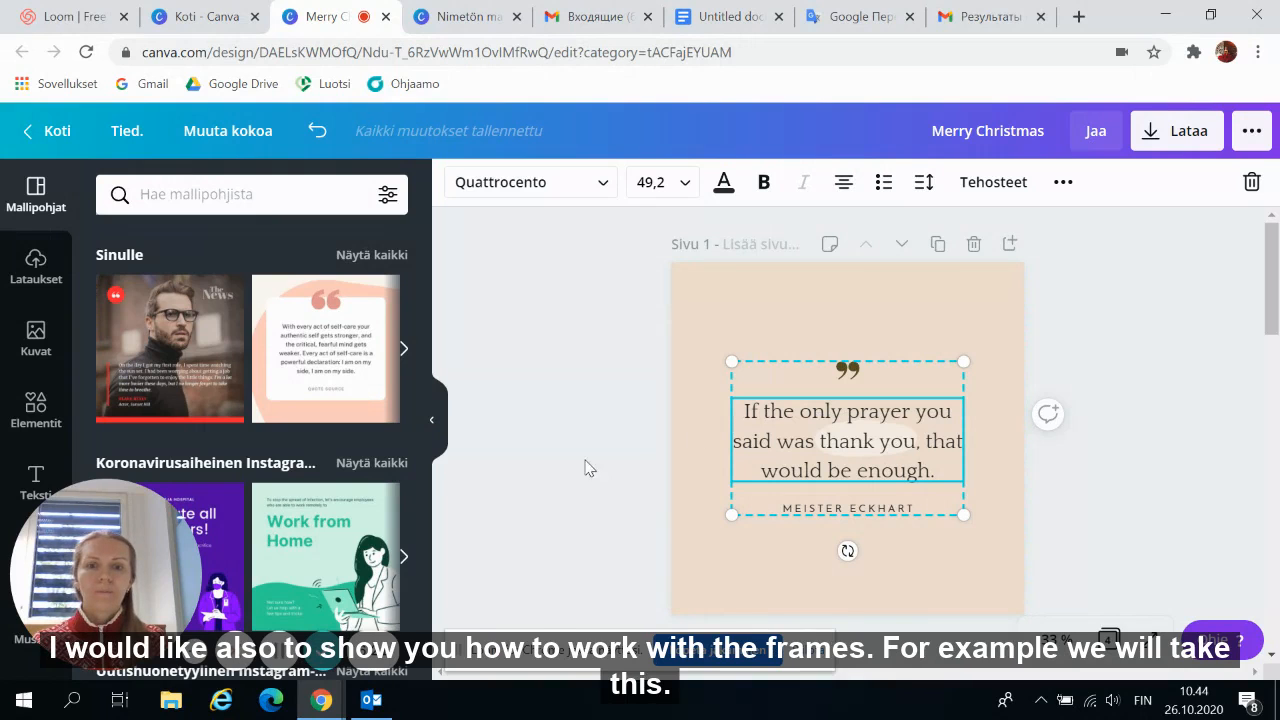
# - Apply the love-themed Instagram template with two children on a pink patterned background to page 3
pyautogui.scroll(-8, 613, 436)
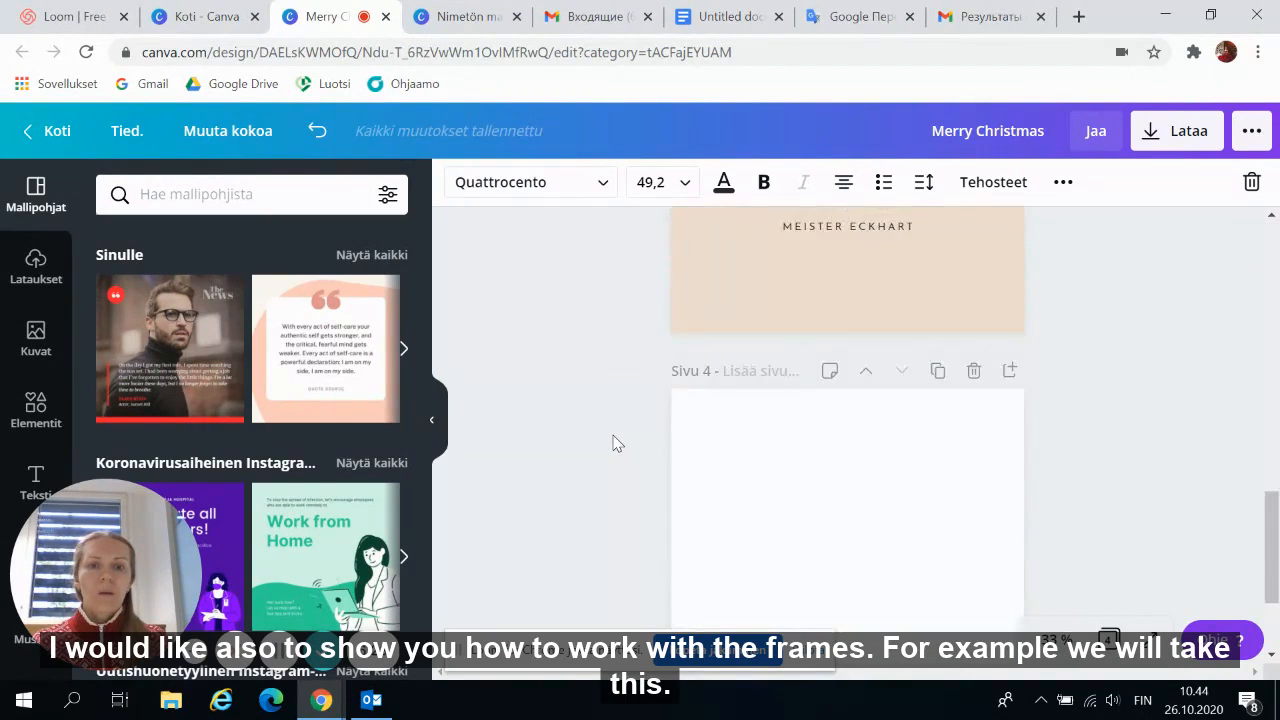
pyautogui.scroll(-4, 300, 390)
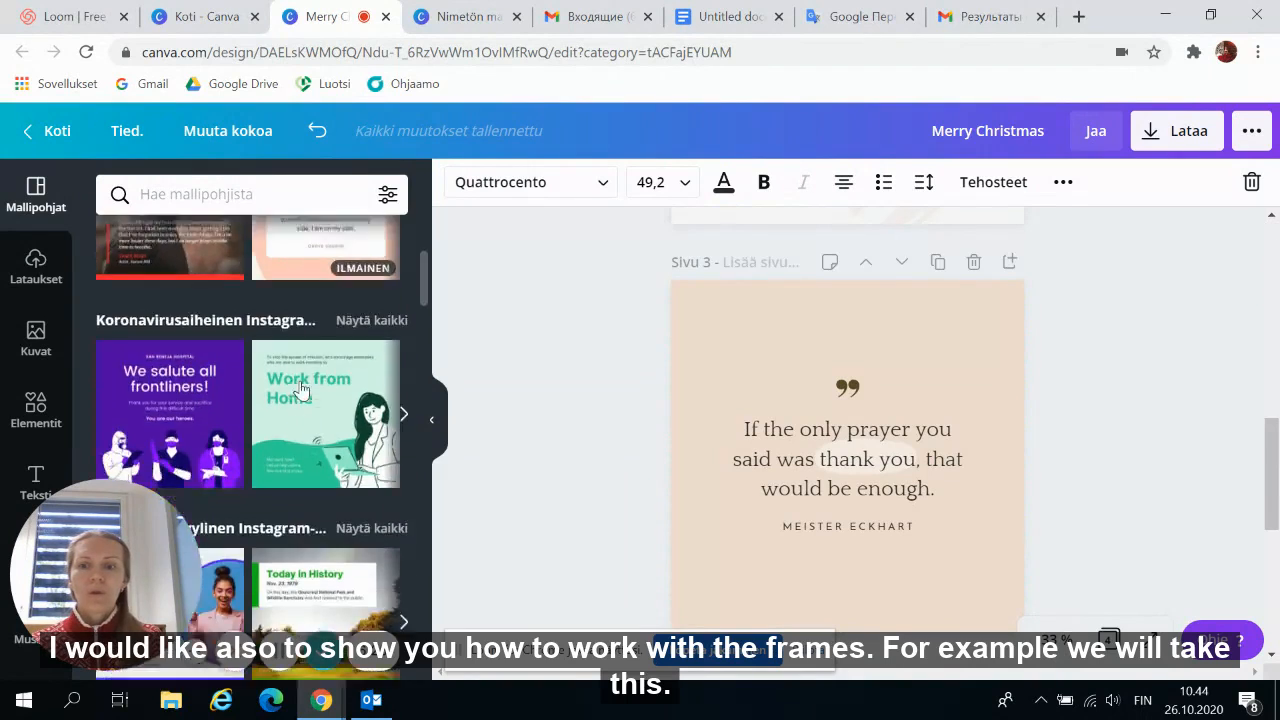
pyautogui.scroll(-2, 300, 390)
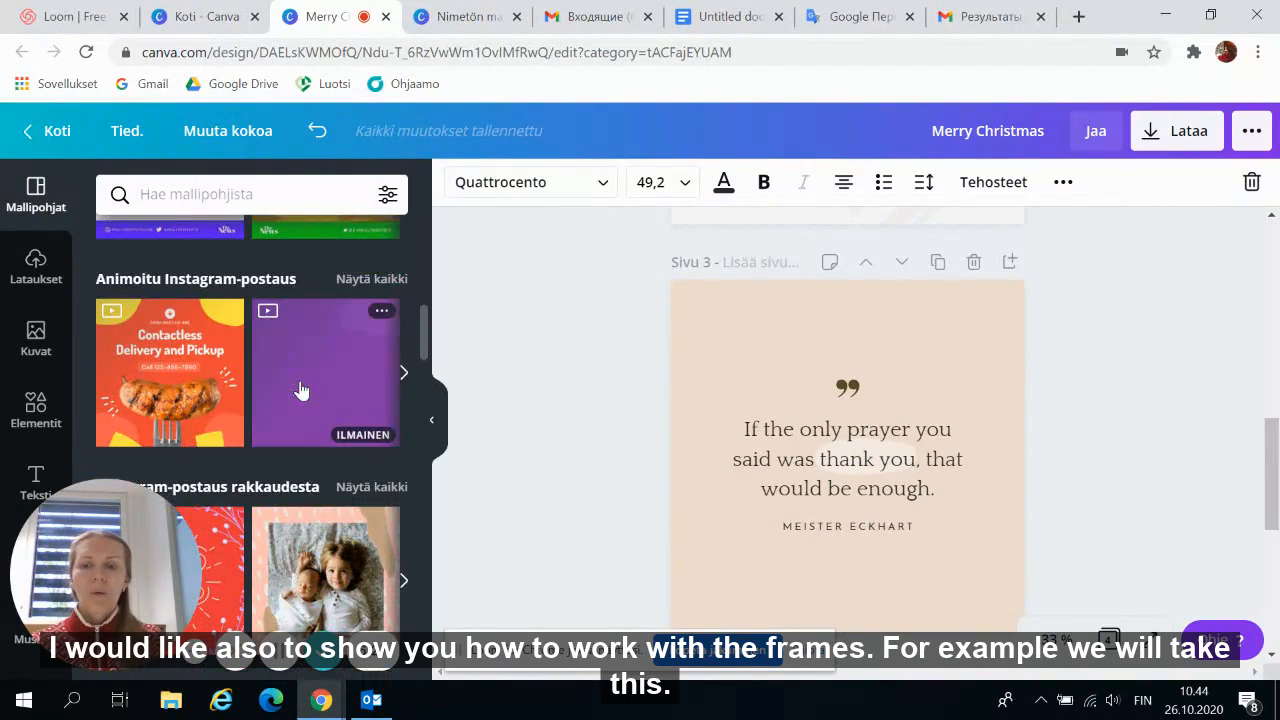
pyautogui.scroll(-1, 300, 390)
pyautogui.click(318, 474)
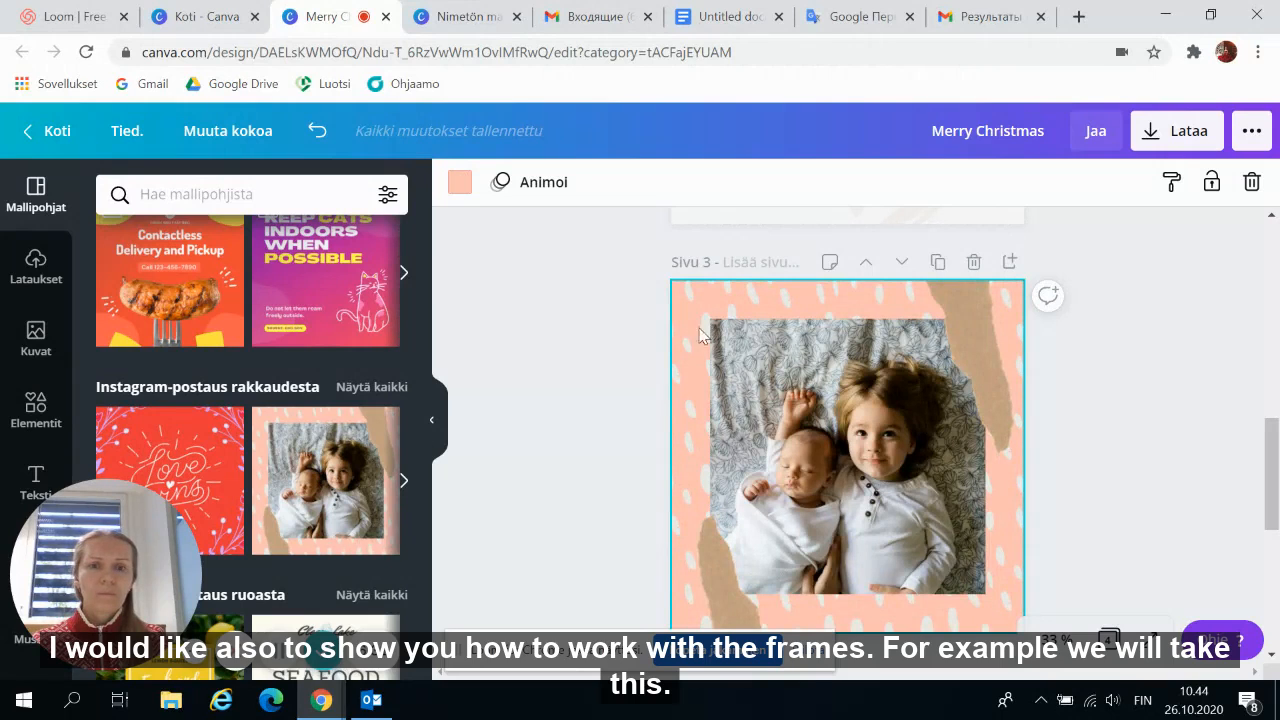
# - Delete the children's photo from the frame on page 3 and the white dash pattern from its background
pyautogui.click(749, 343)
pyautogui.press('Delete')
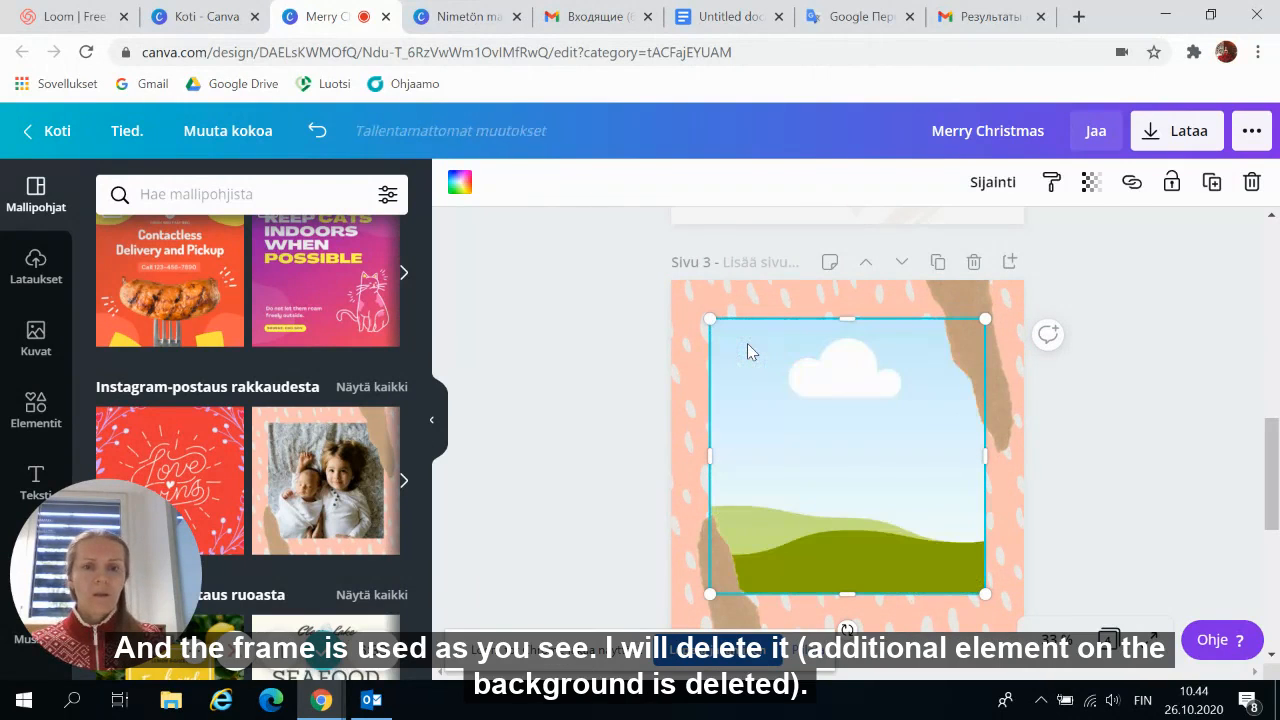
pyautogui.click(736, 305)
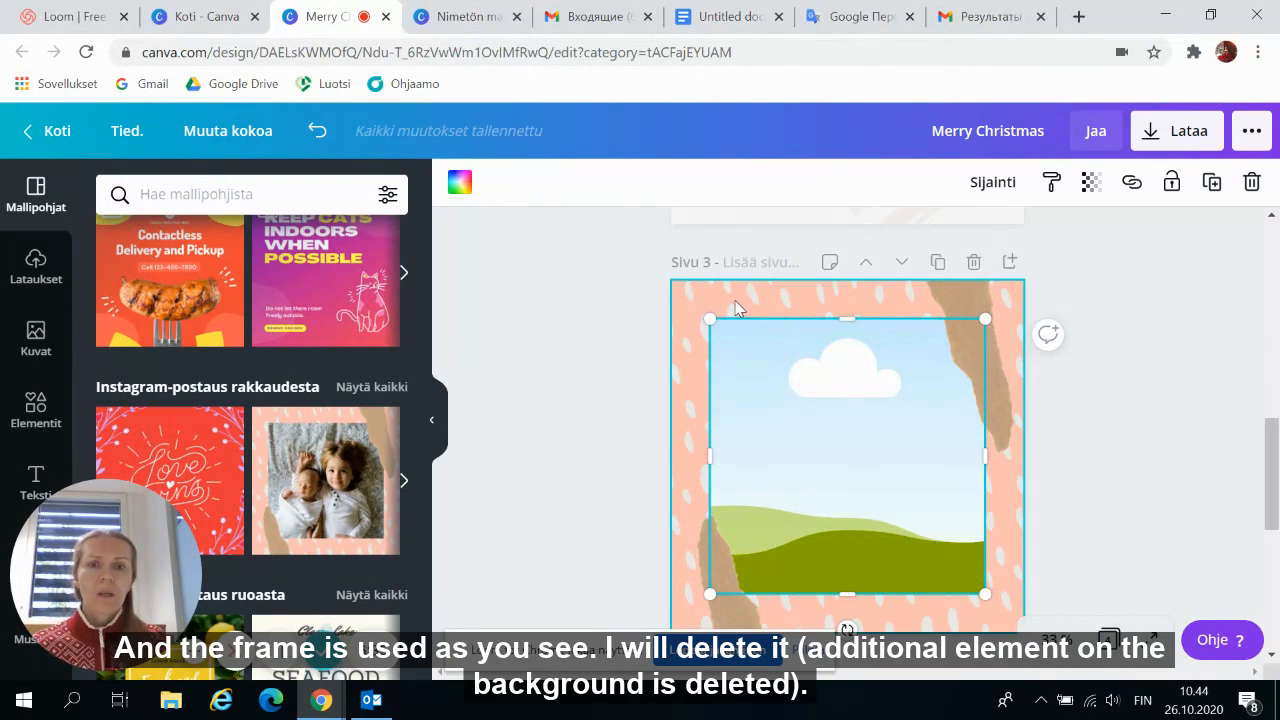
pyautogui.press('Delete')
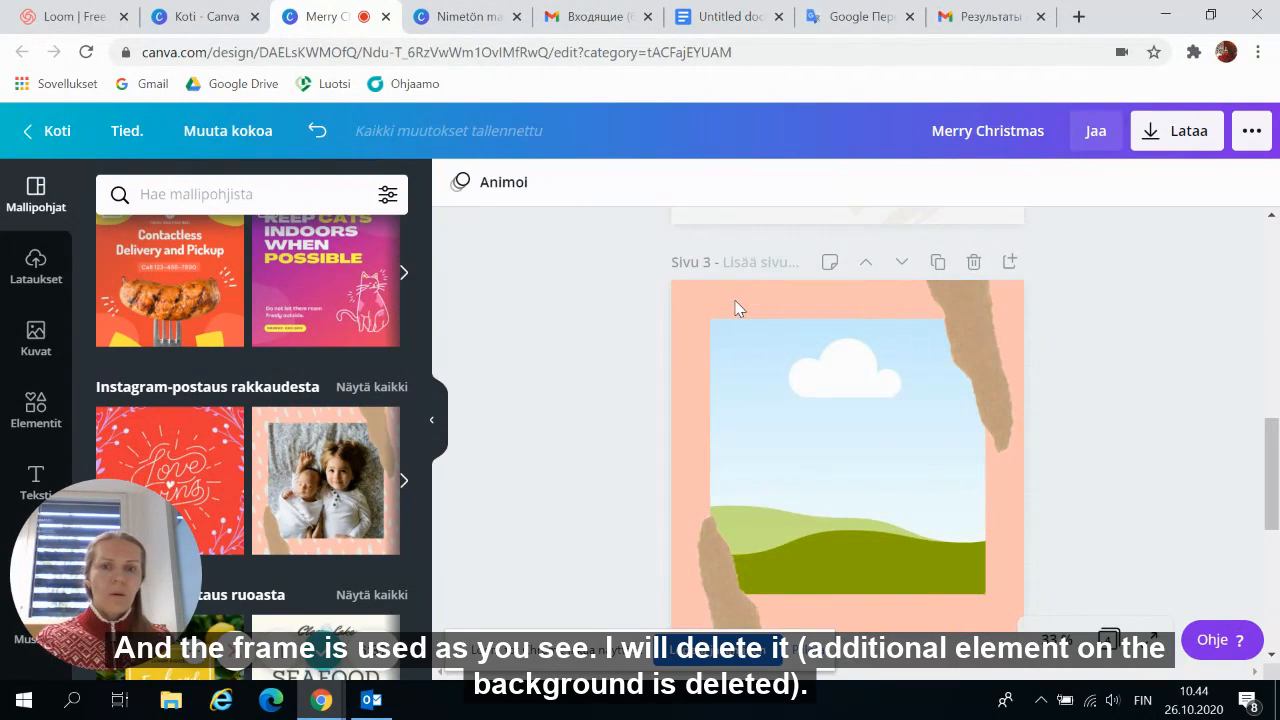
# - Check page 1's background colour and apply the same light beige document colour to page 3's background
pyautogui.click(736, 308)
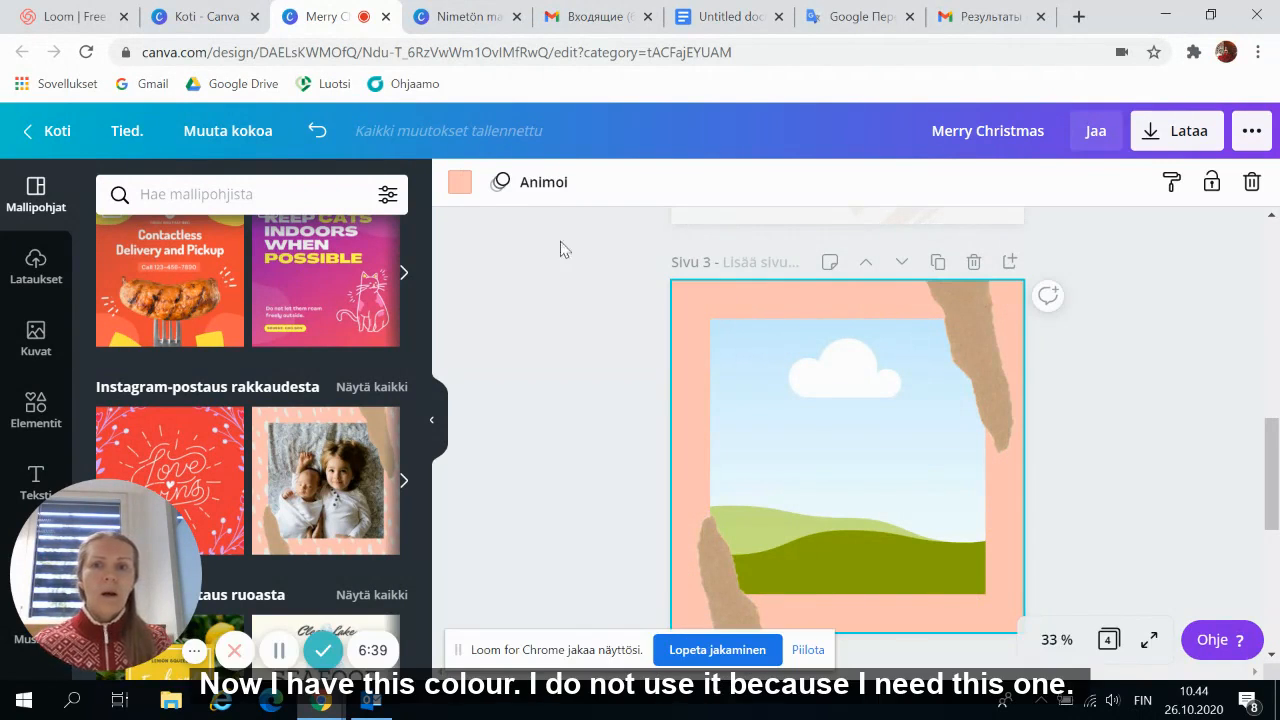
pyautogui.click(465, 188)
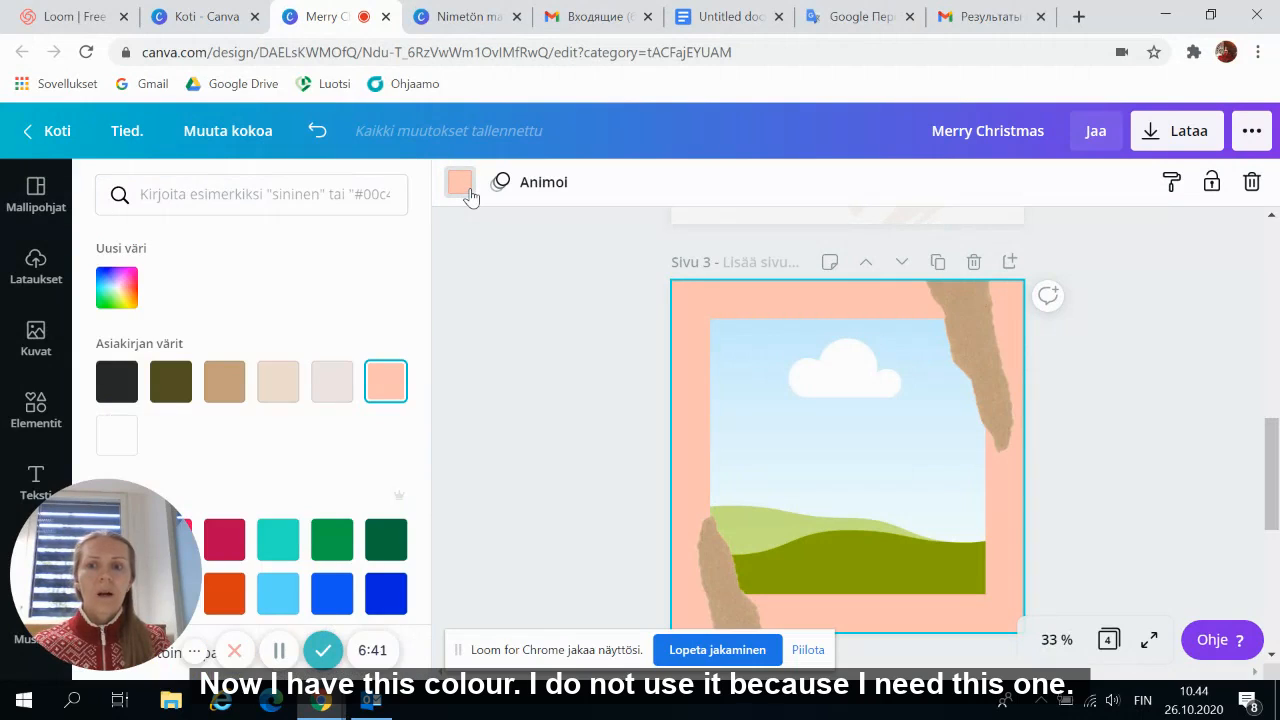
pyautogui.scroll(10, 505, 360)
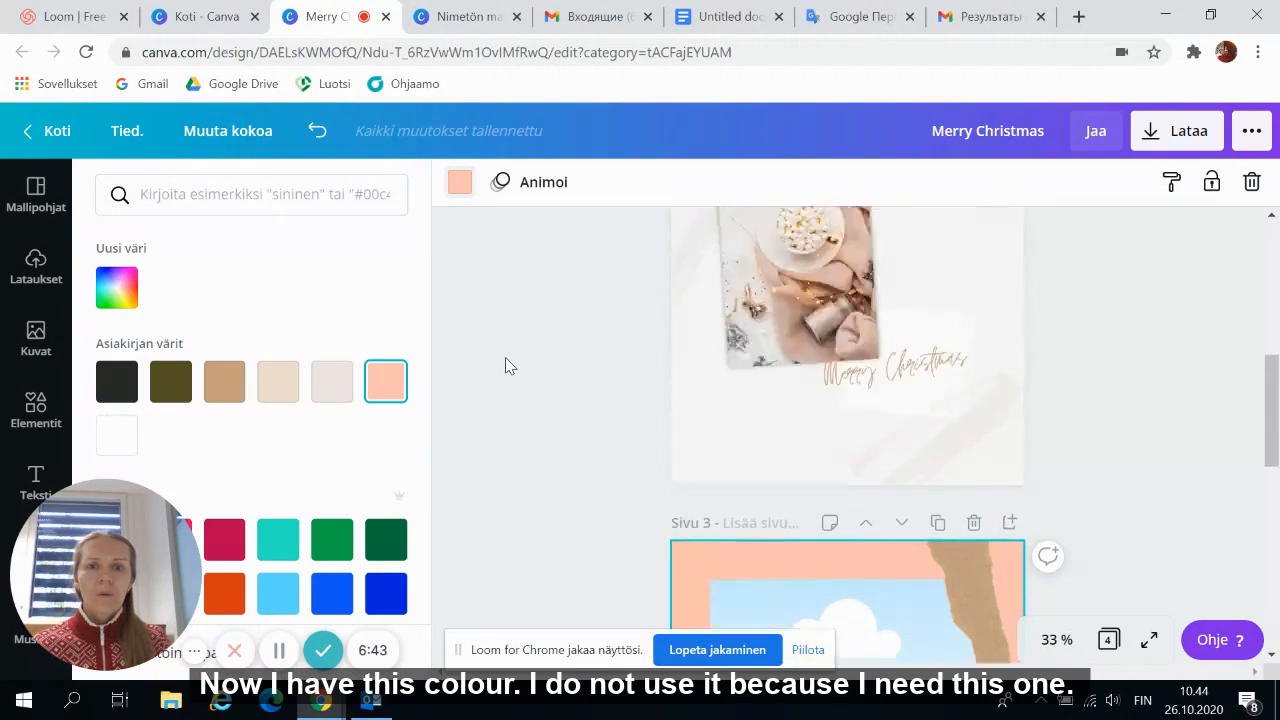
pyautogui.click(727, 327)
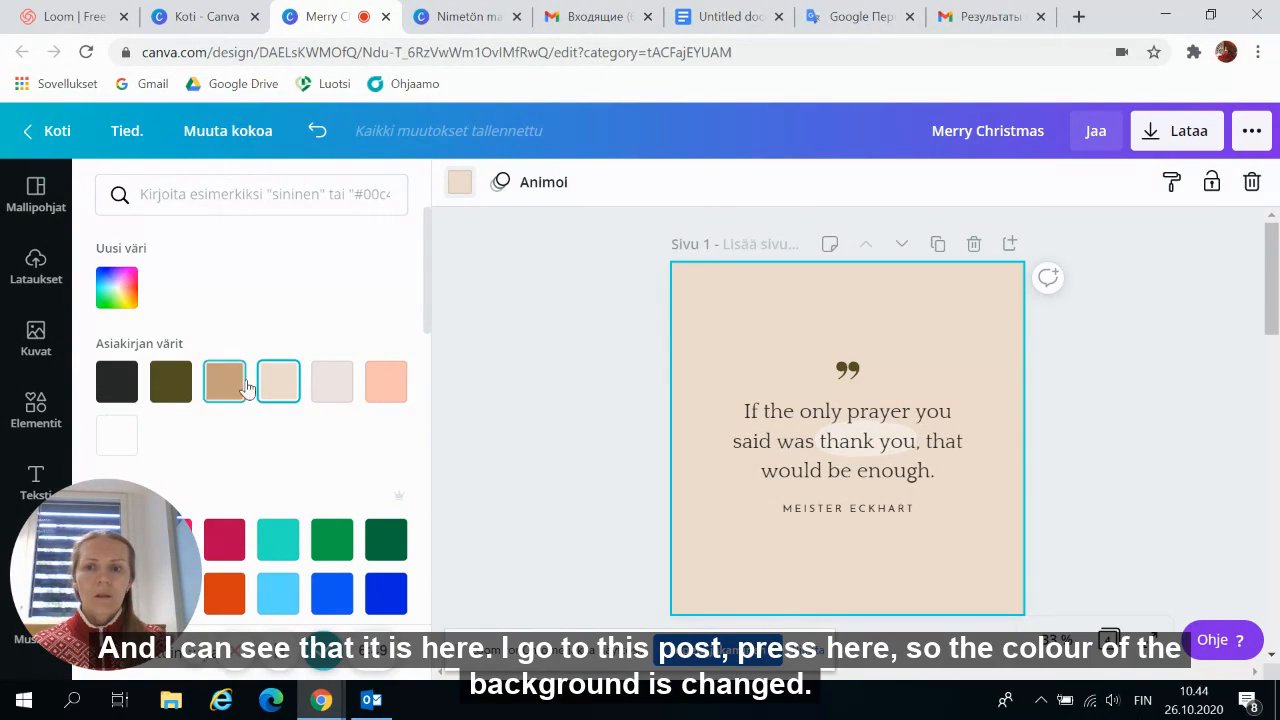
pyautogui.scroll(-4, 553, 420)
pyautogui.scroll(-8, 548, 412)
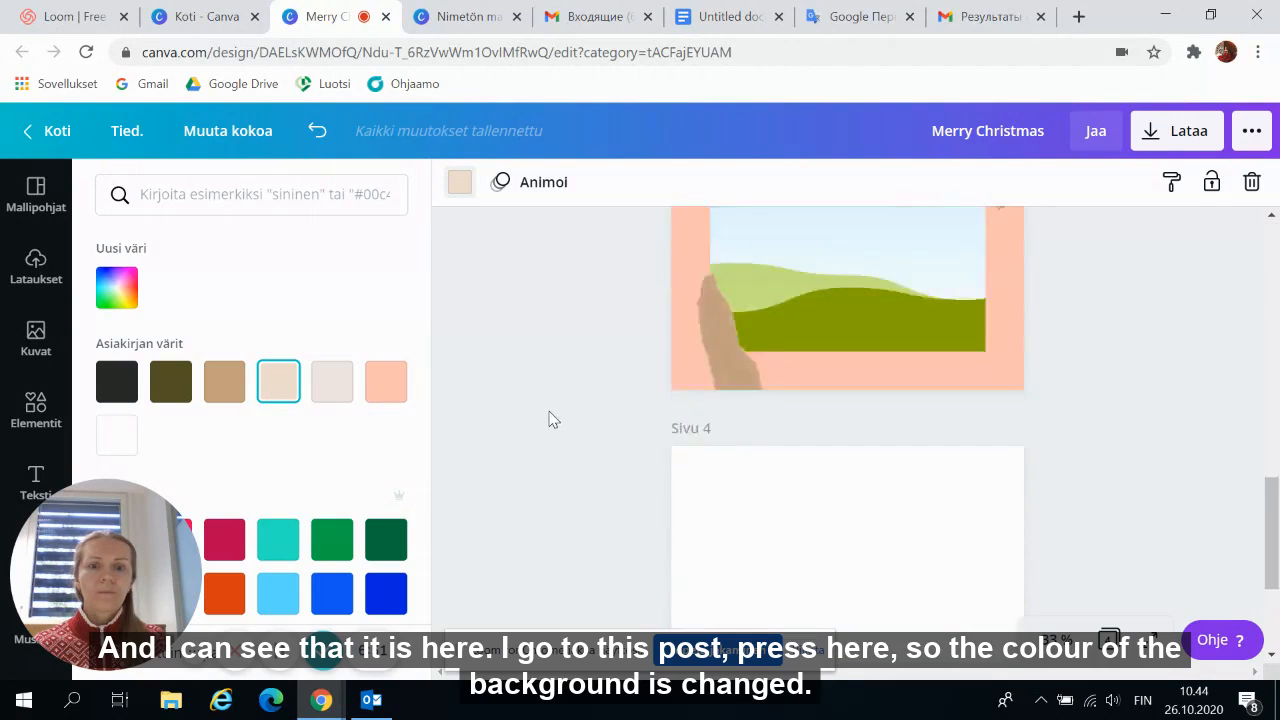
pyautogui.scroll(5, 548, 412)
pyautogui.click(700, 428)
pyautogui.click(275, 392)
# - Compare page 3 with the other pages and examine the colour of the quotation mark on page 1
pyautogui.scroll(6, 1174, 401)
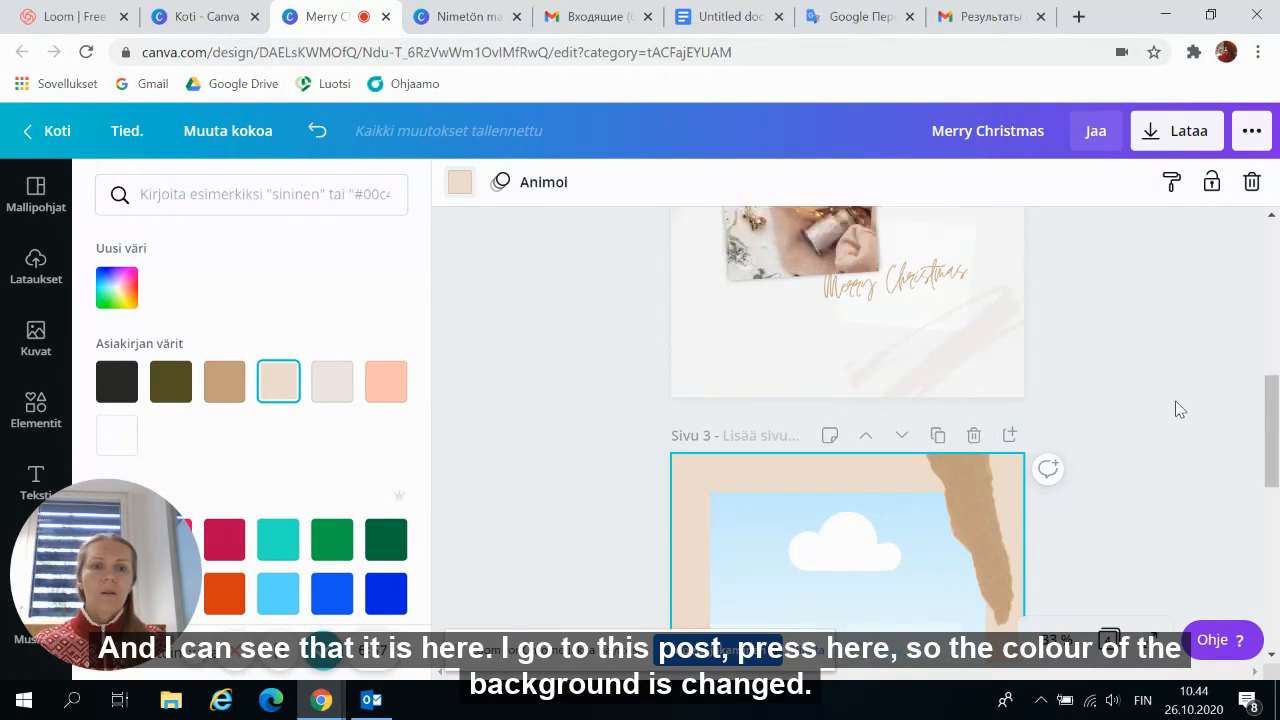
pyautogui.scroll(-4, 1174, 401)
pyautogui.scroll(-3, 1174, 401)
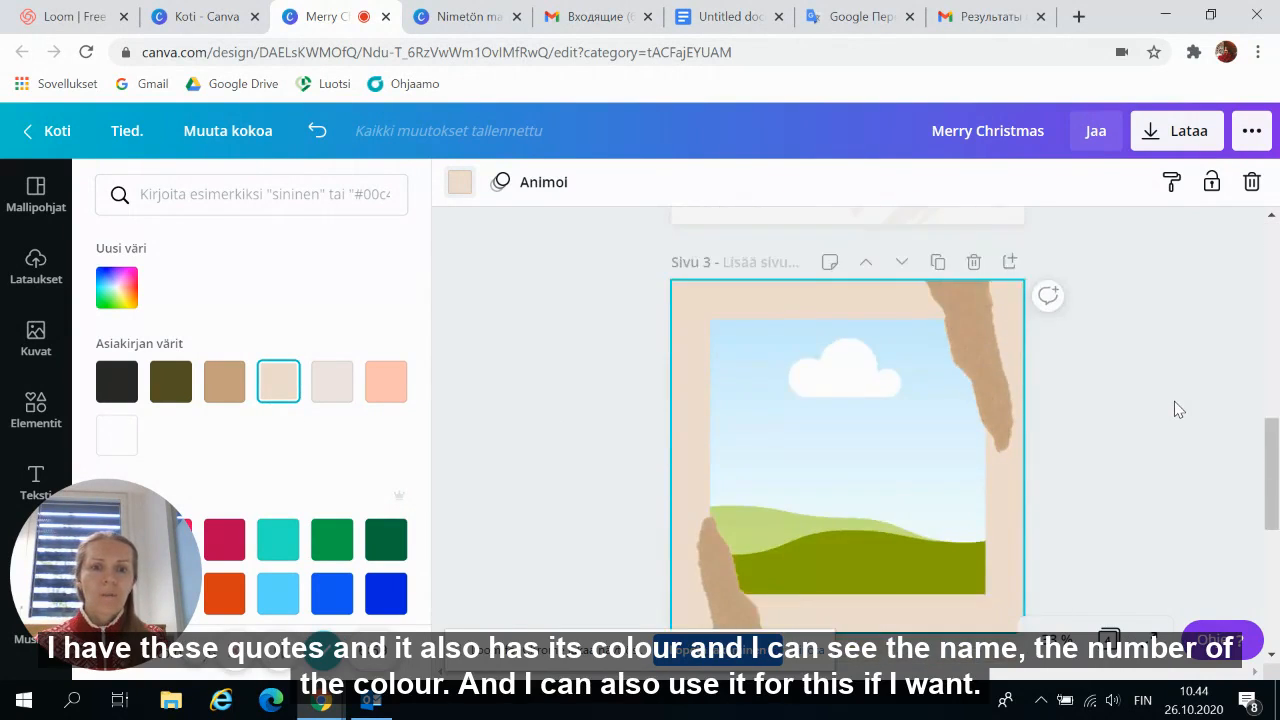
pyautogui.scroll(8, 1174, 401)
pyautogui.click(853, 378)
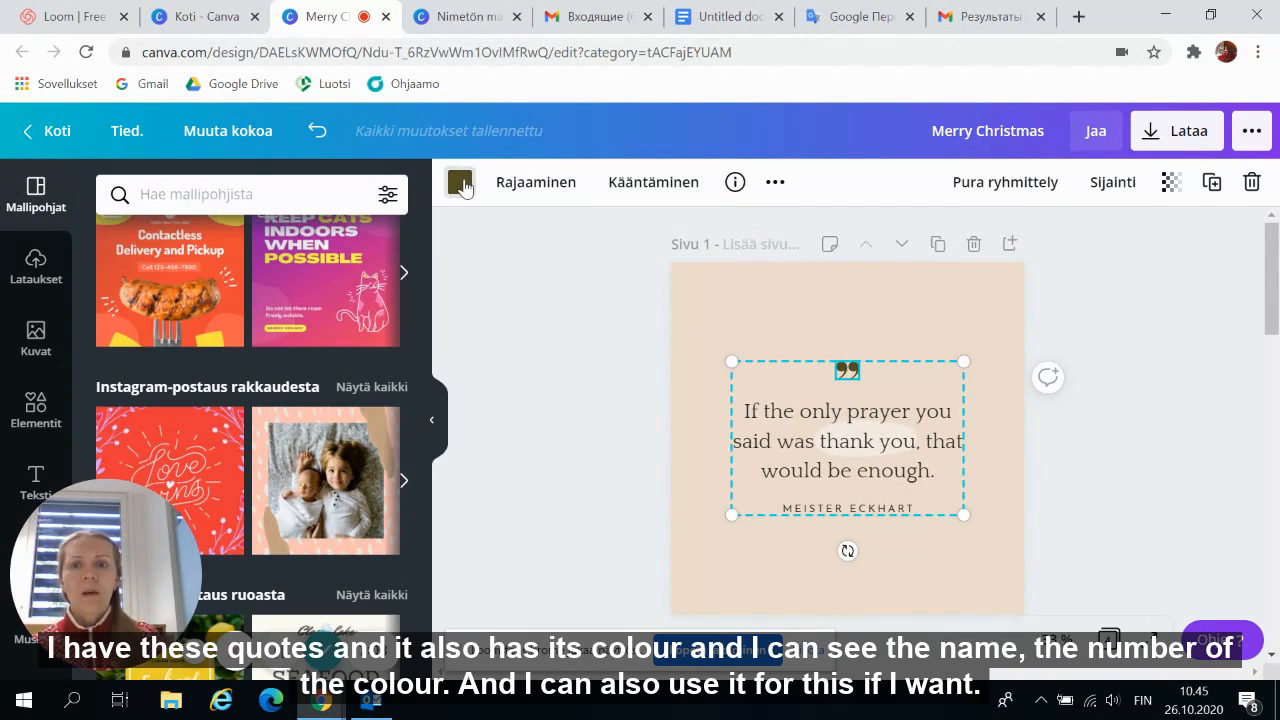
pyautogui.click(459, 182)
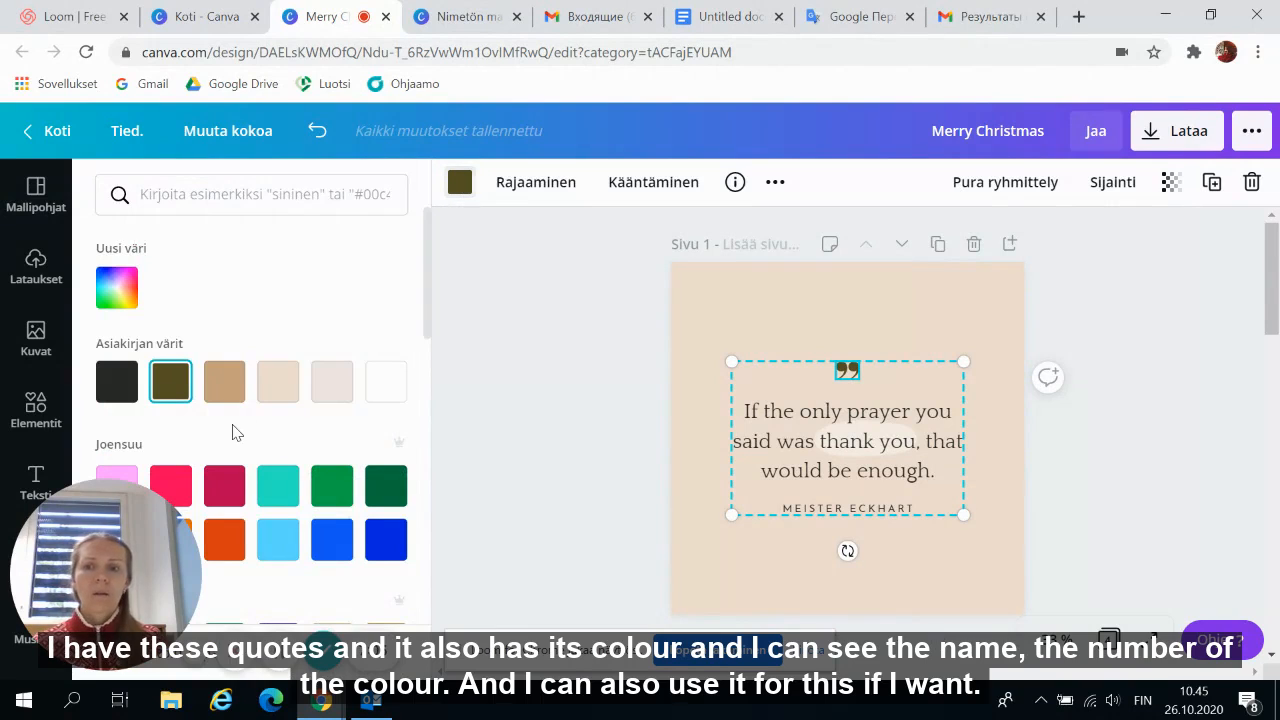
pyautogui.moveTo(174, 398)
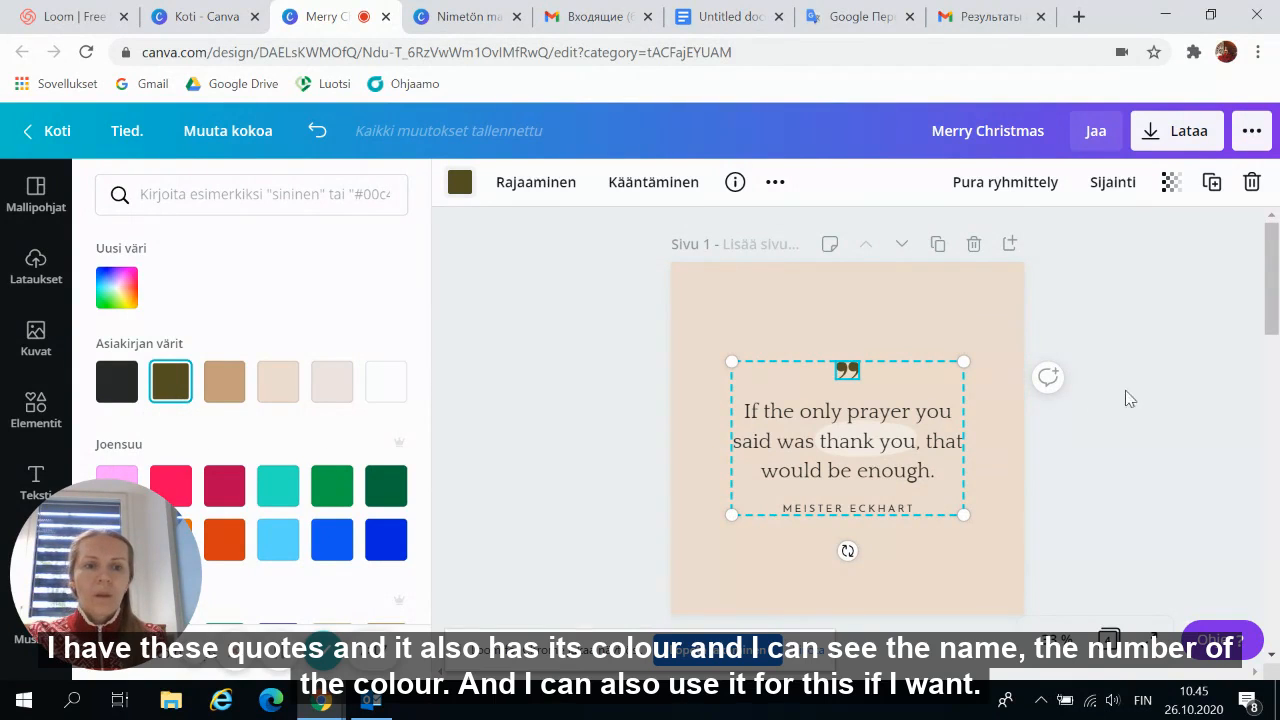
# - Show the full collection of frame elements and delete the empty square frame from page 3
pyautogui.scroll(-8, 1129, 399)
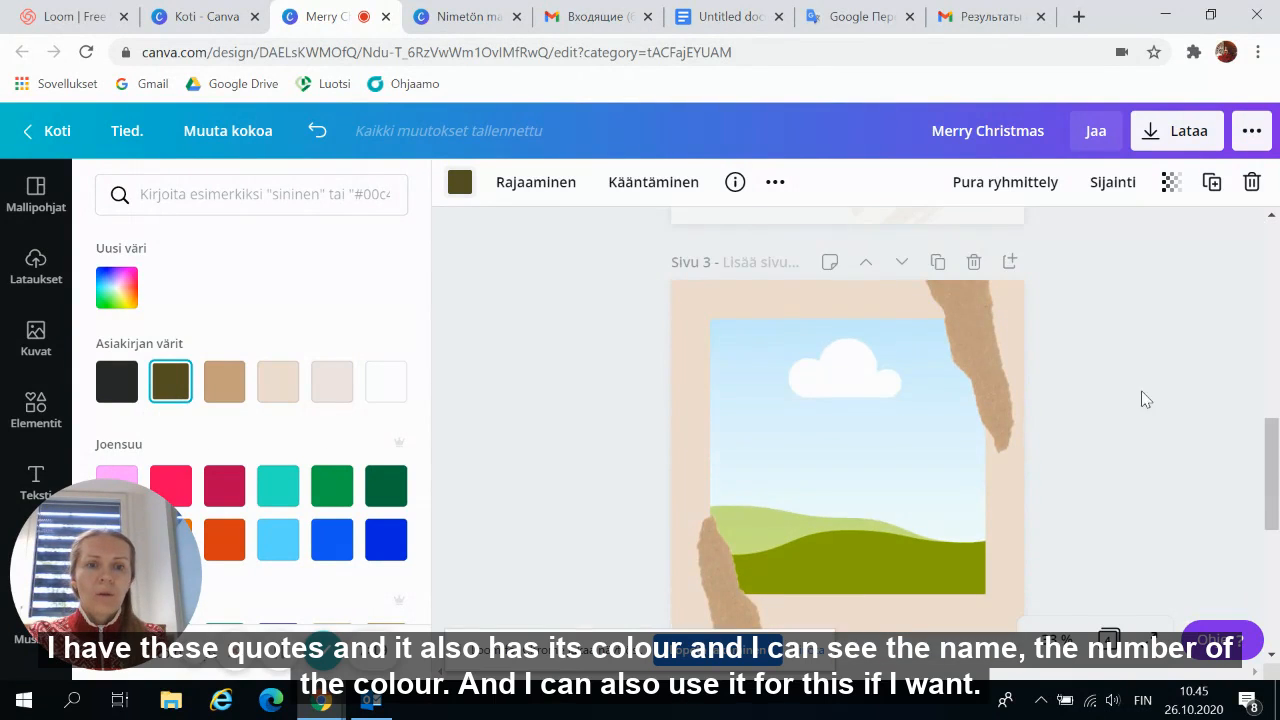
pyautogui.click(959, 337)
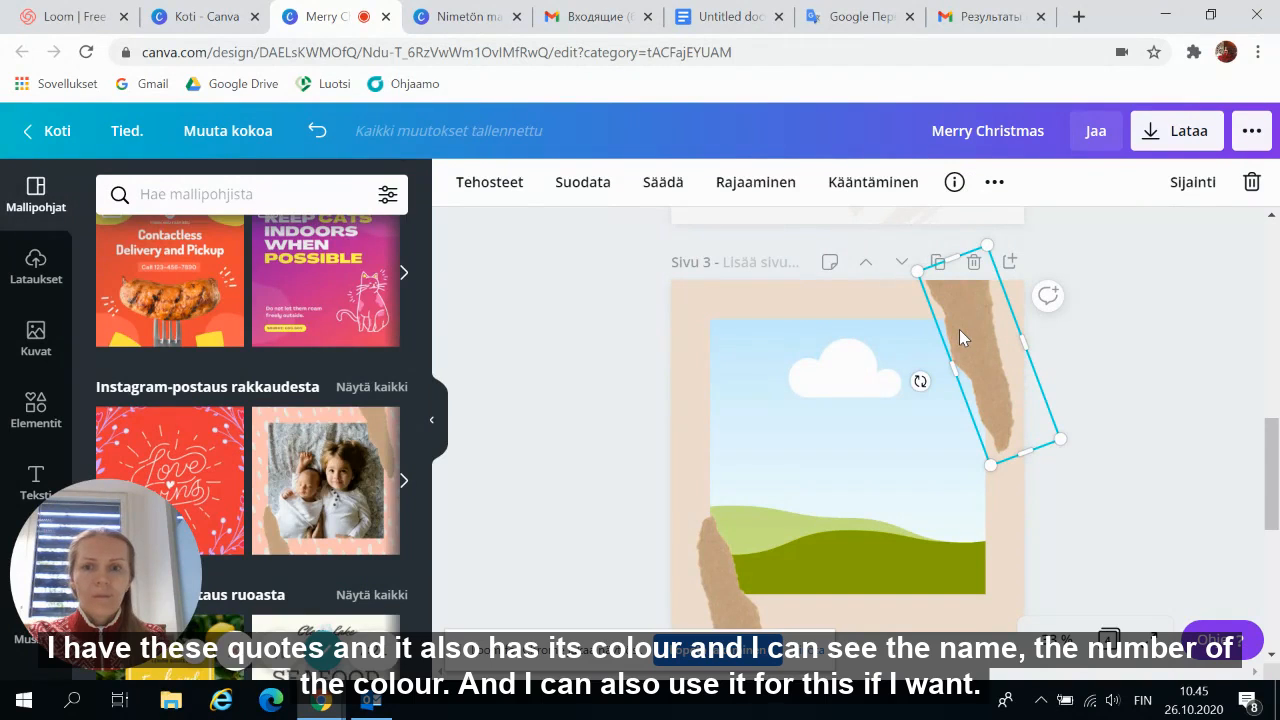
pyautogui.click(1125, 362)
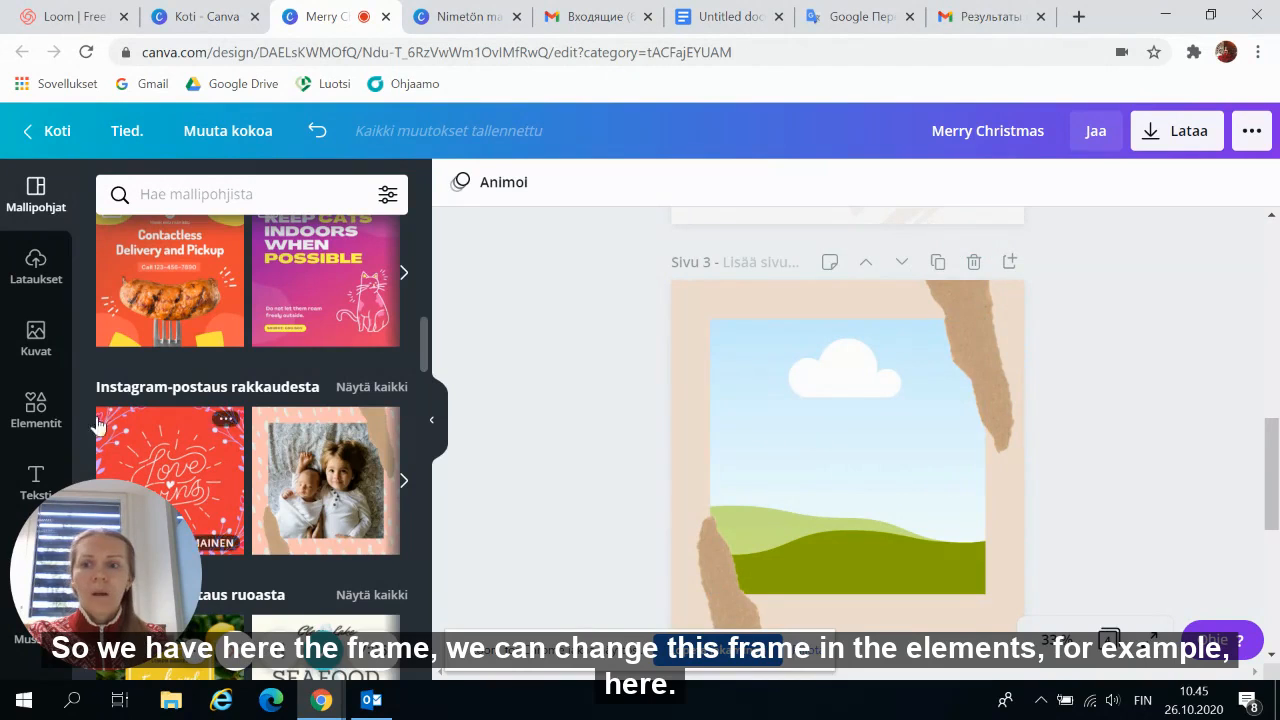
pyautogui.click(37, 411)
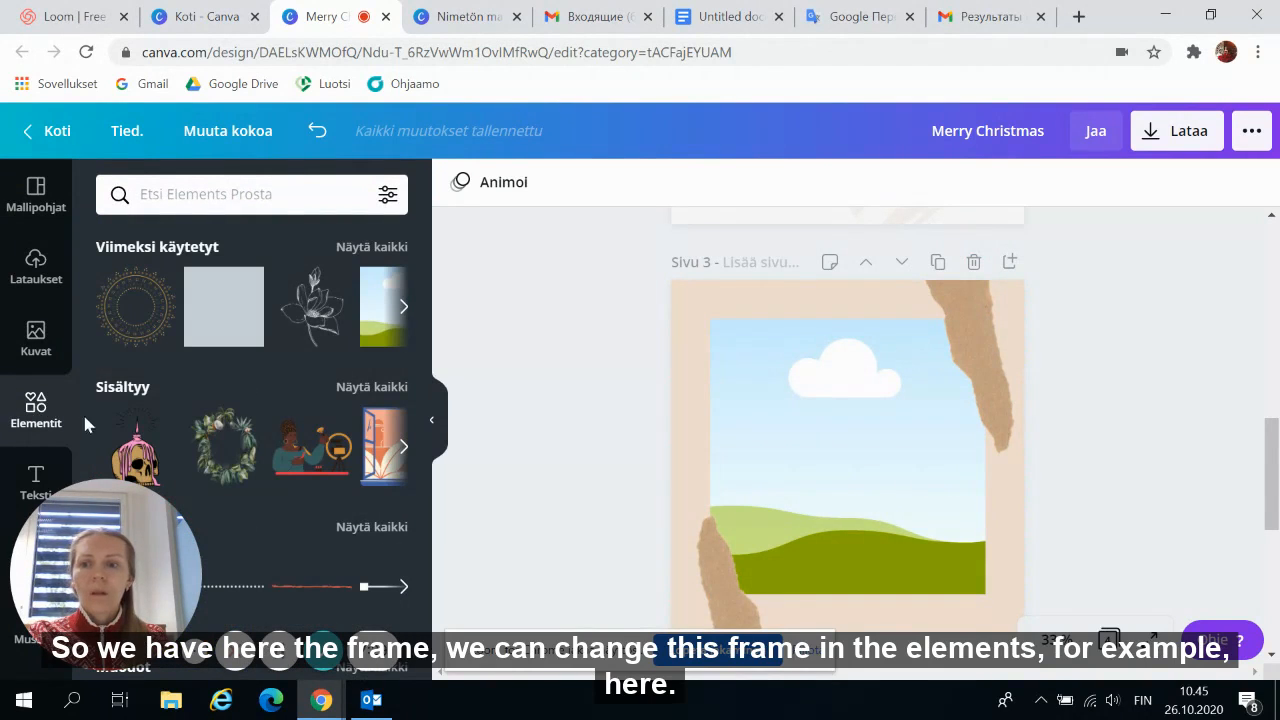
pyautogui.scroll(-5, 305, 300)
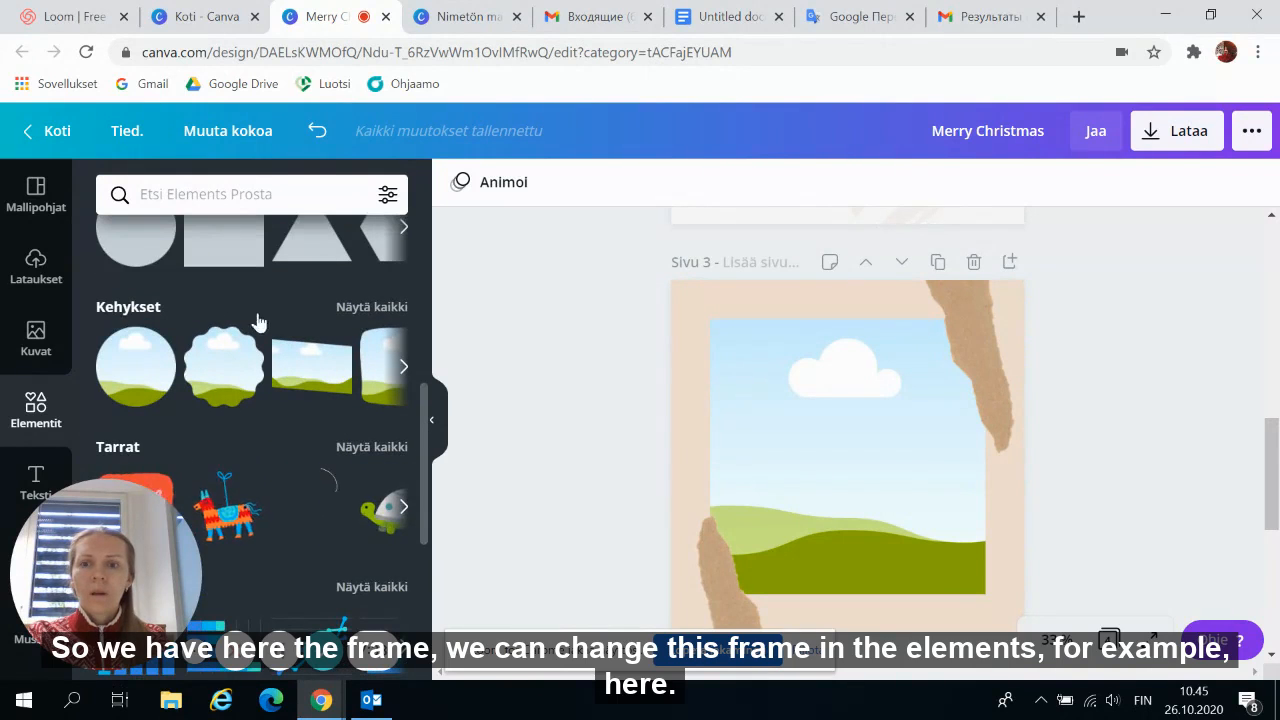
pyautogui.click(358, 312)
pyautogui.click(809, 426)
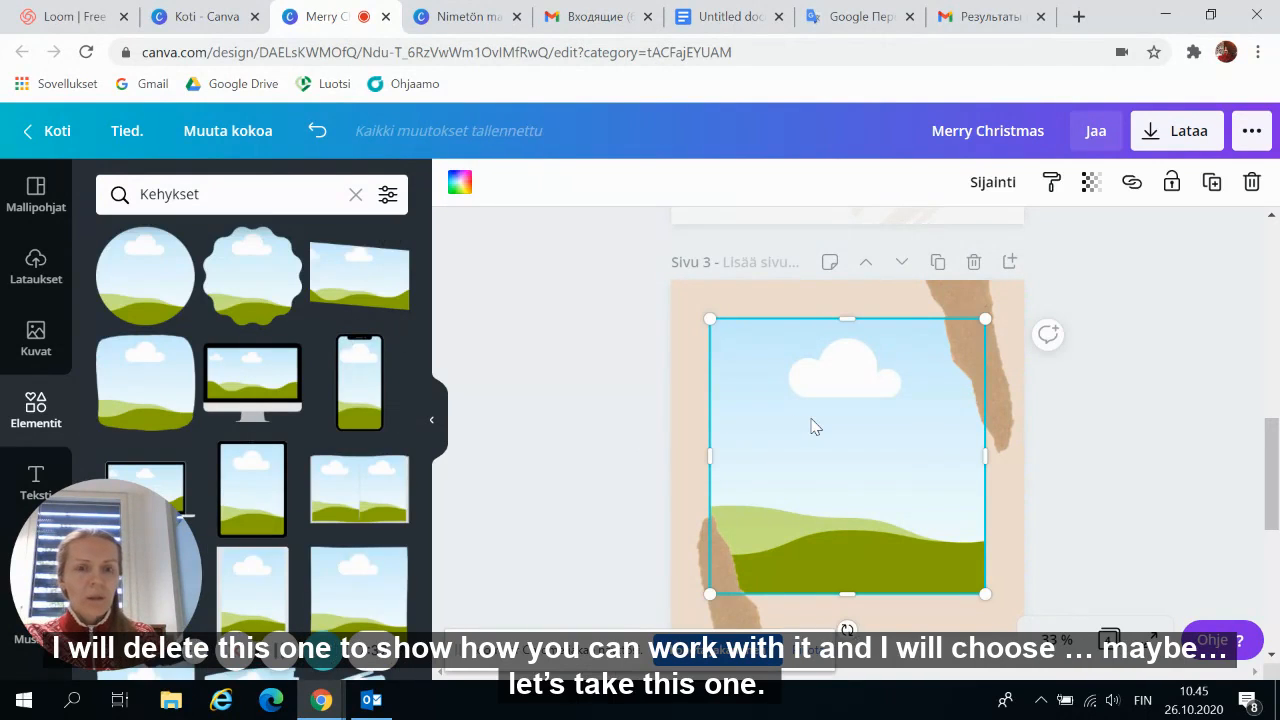
pyautogui.press('Delete')
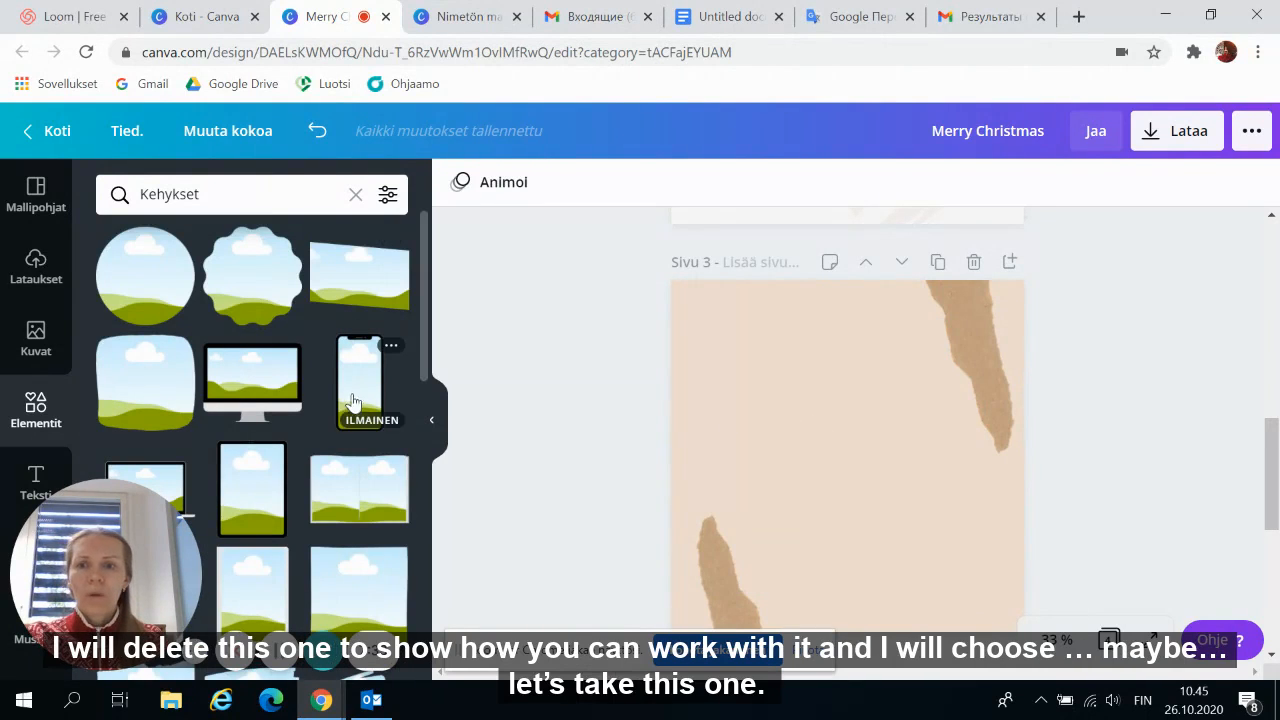
# - Browse the frame collection and add the square frame with torn upper and lower edges to page 3
pyautogui.scroll(-10, 337, 393)
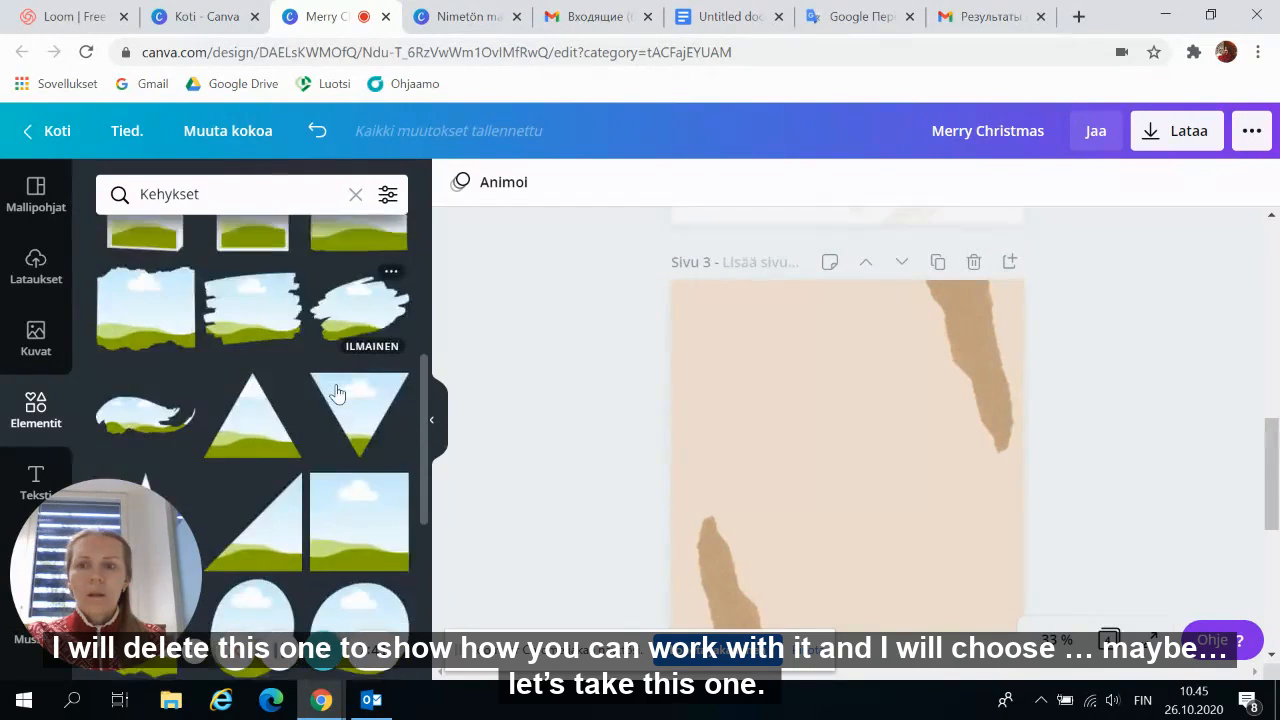
pyautogui.scroll(-5, 337, 393)
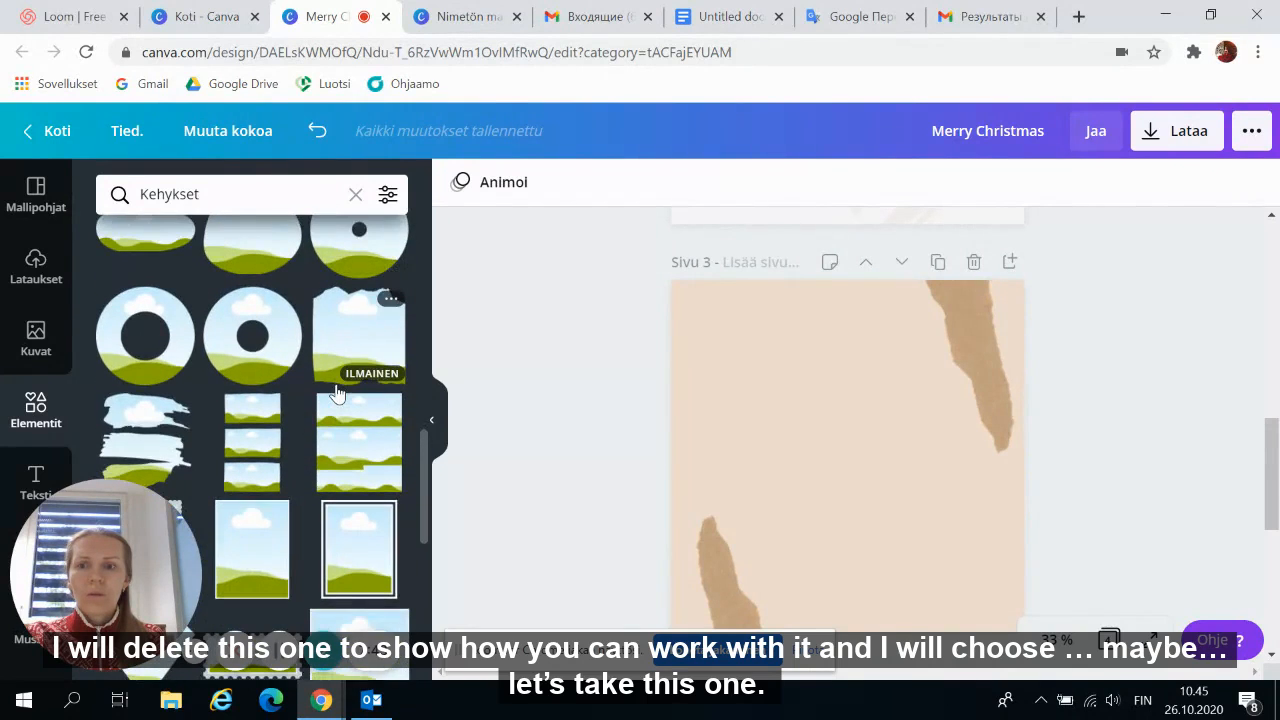
pyautogui.scroll(-10, 337, 393)
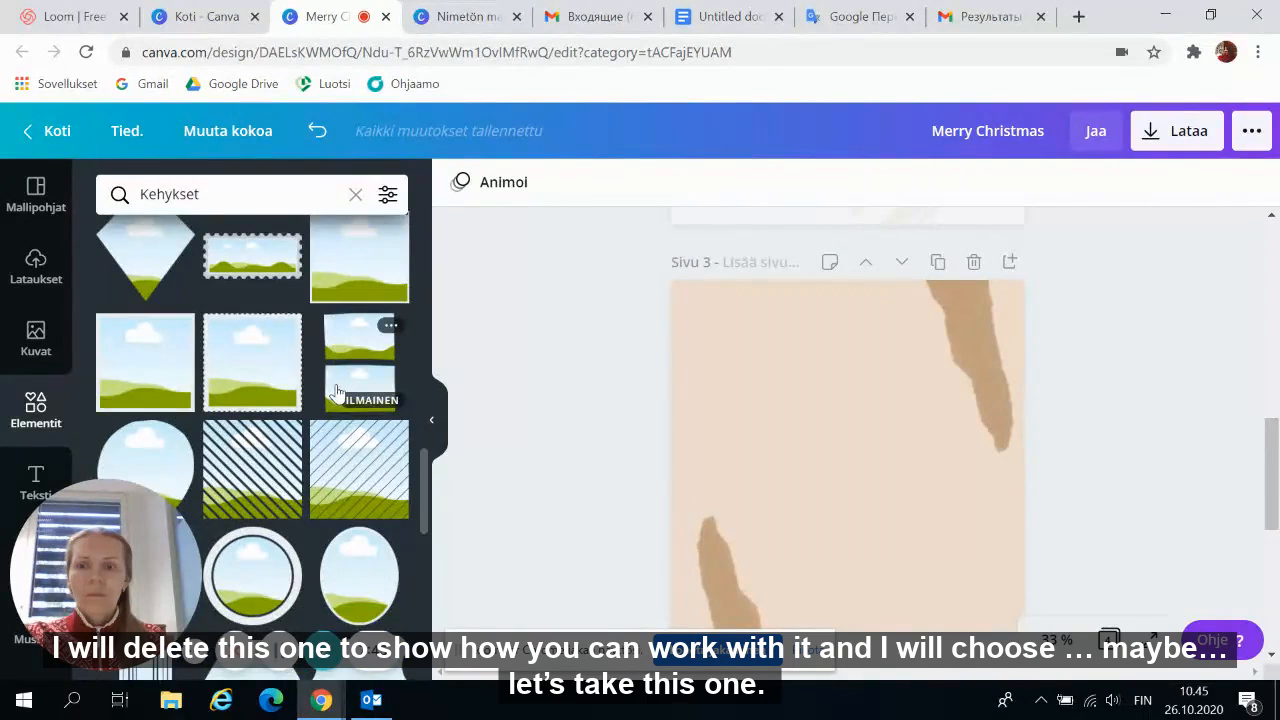
pyautogui.scroll(-4, 337, 393)
pyautogui.scroll(4, 337, 393)
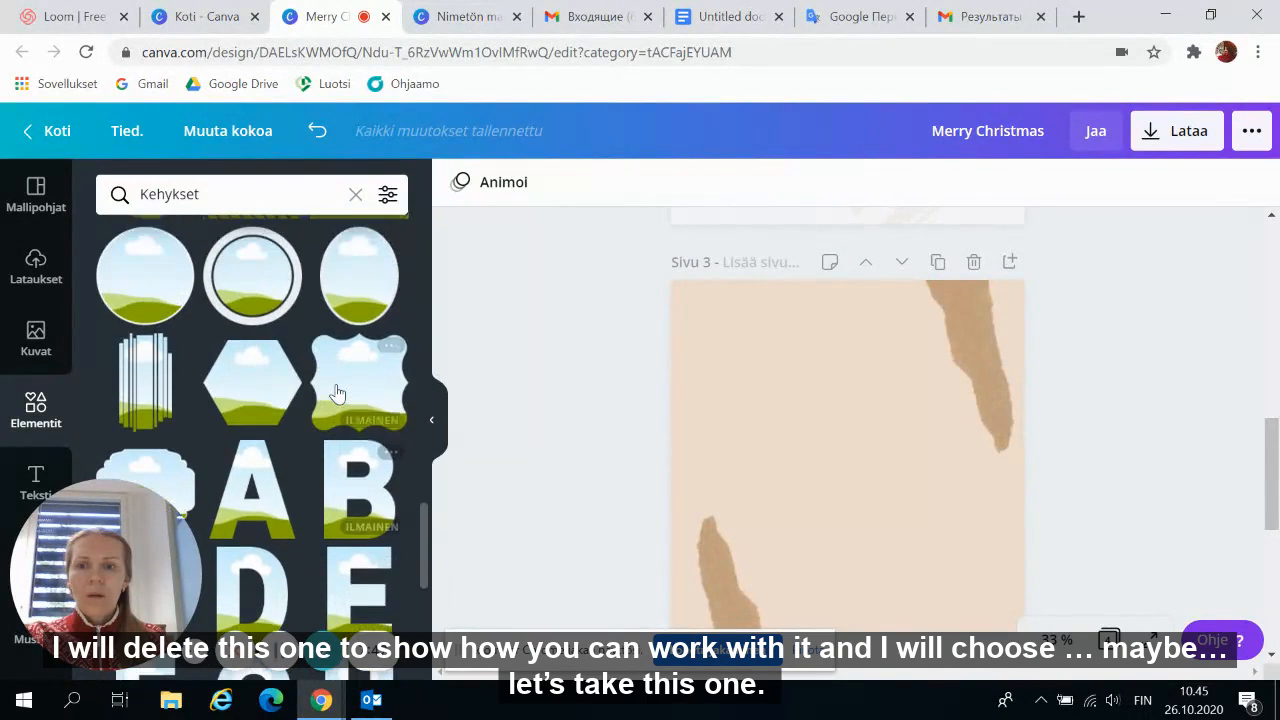
pyautogui.scroll(-10, 337, 393)
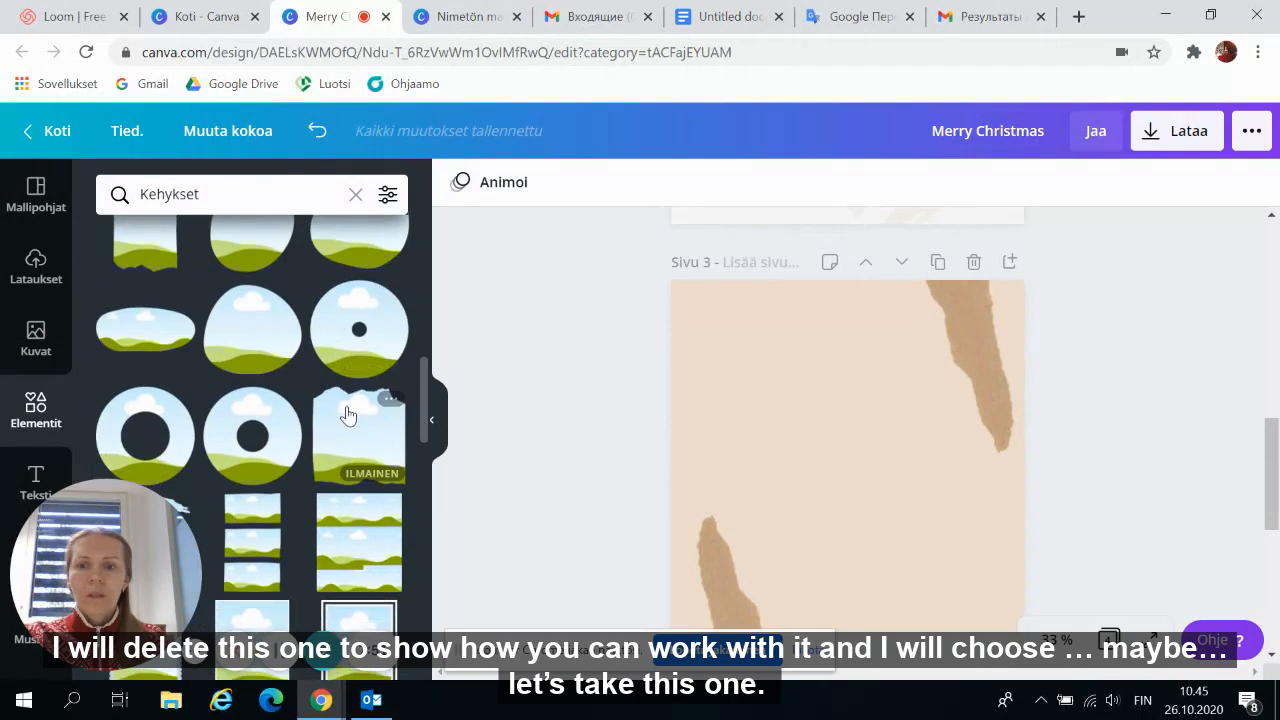
pyautogui.click(348, 418)
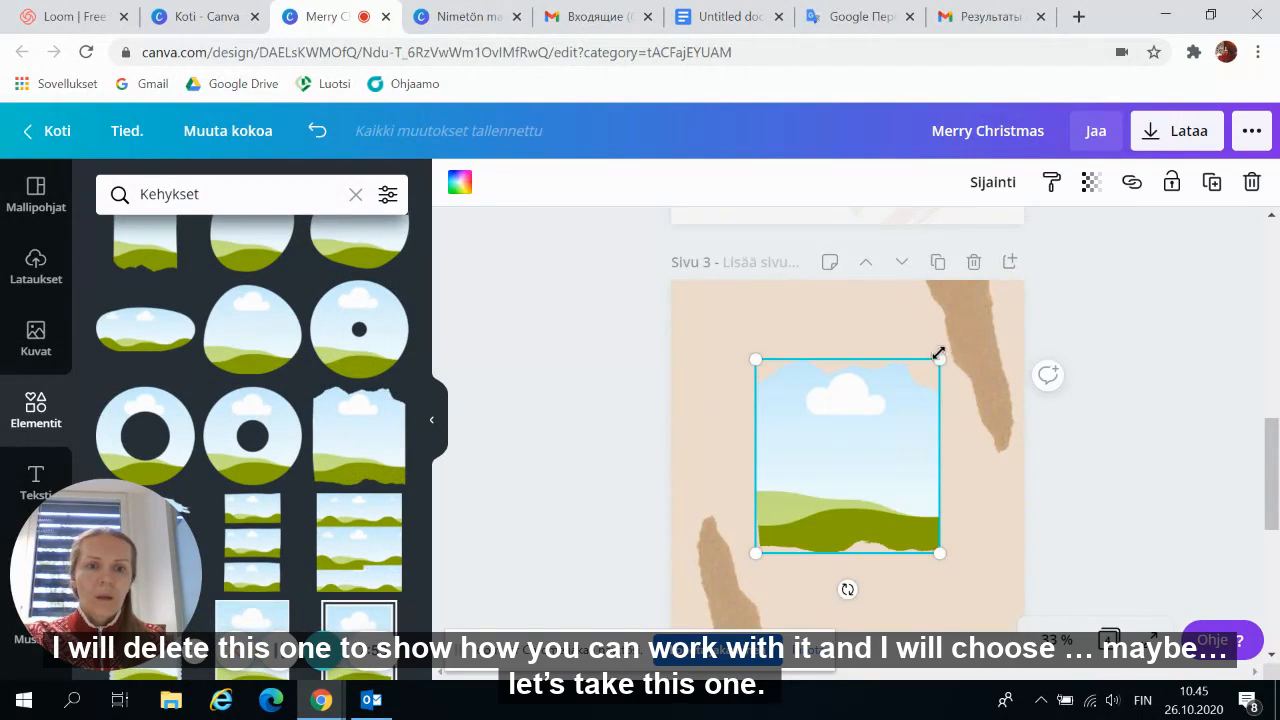
# - Enlarge the torn-edge frame to fill most of page 3 and send it backward behind the brown paper scraps
pyautogui.moveTo(939, 357); pyautogui.dragTo(978, 323)
pyautogui.moveTo(757, 551); pyautogui.dragTo(713, 597)
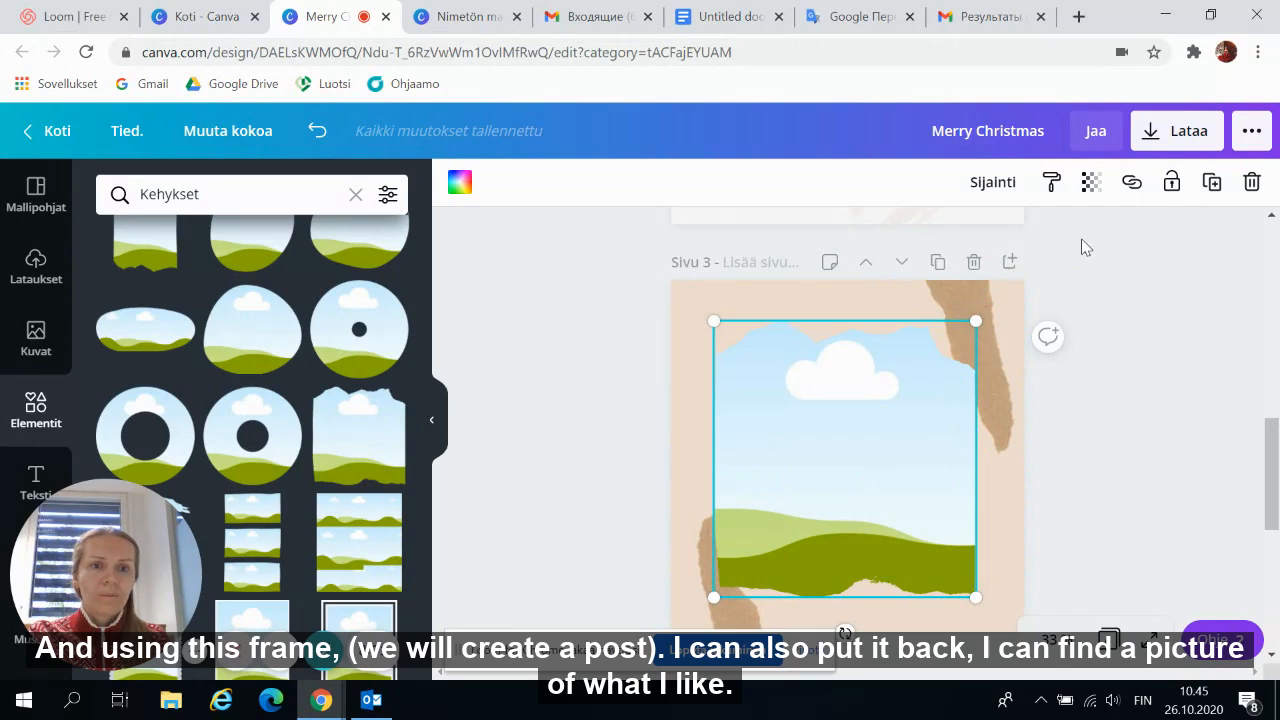
pyautogui.click(1010, 191)
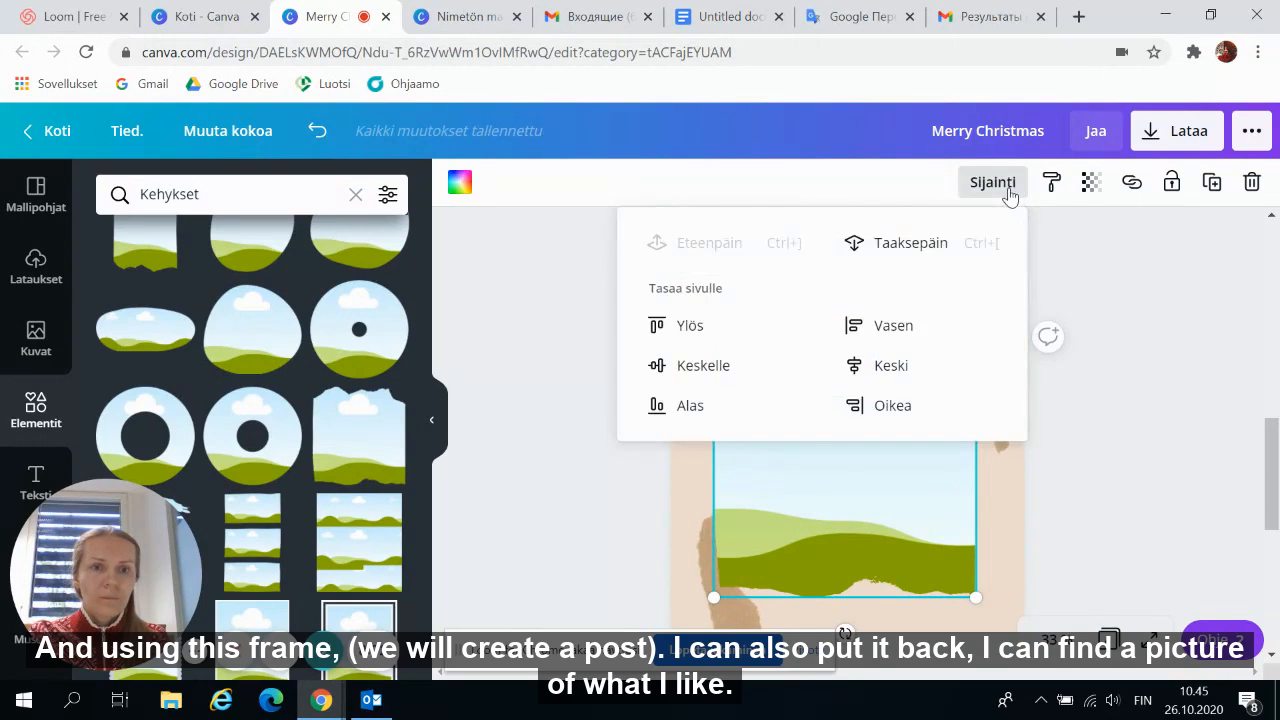
pyautogui.click(916, 248)
pyautogui.click(1163, 343)
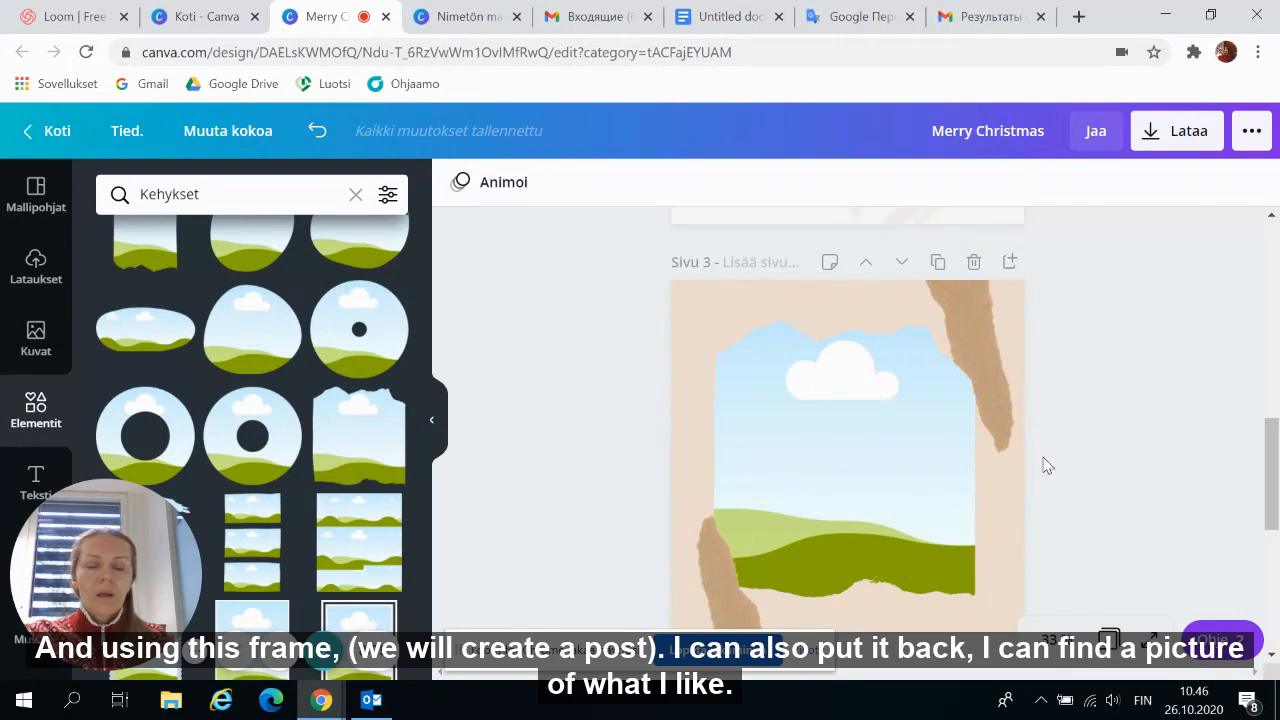
# - Search the photo library for "winter" and fill page 3's frame with the photo of the smiling woman in a knitted hat
pyautogui.click(33, 352)
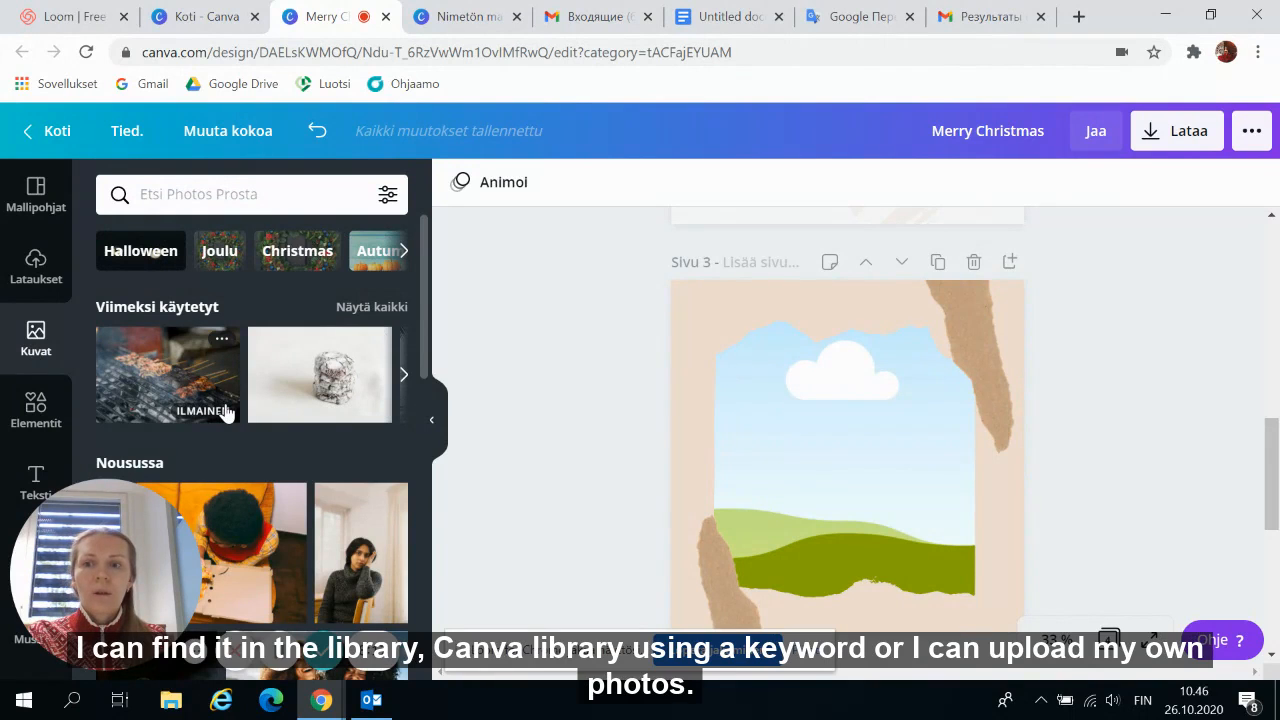
pyautogui.click(37, 274)
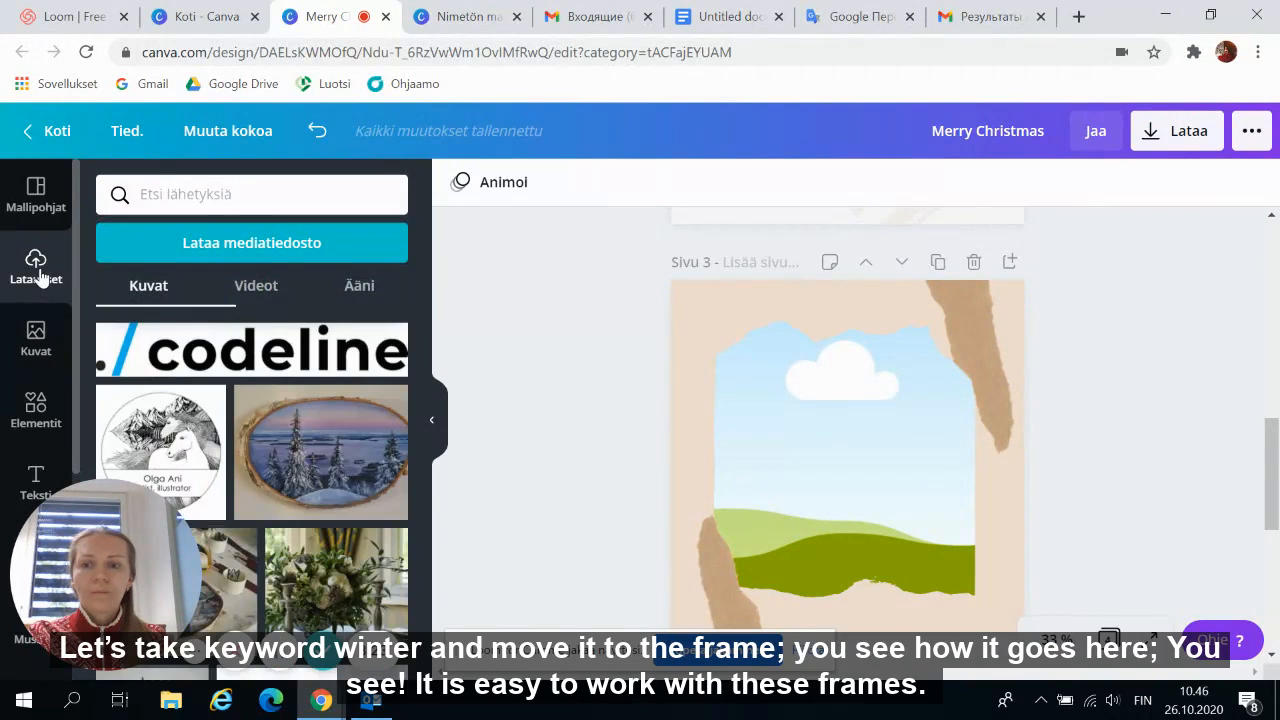
pyautogui.click(40, 345)
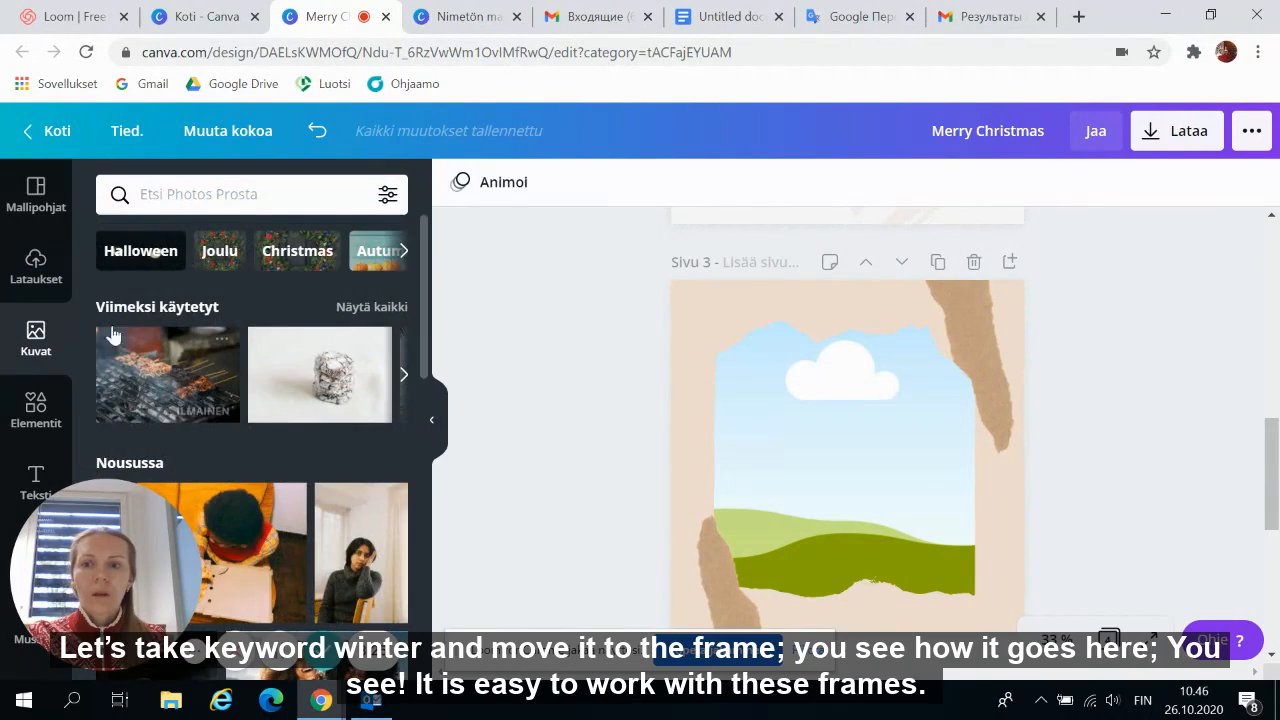
pyautogui.click(248, 194)
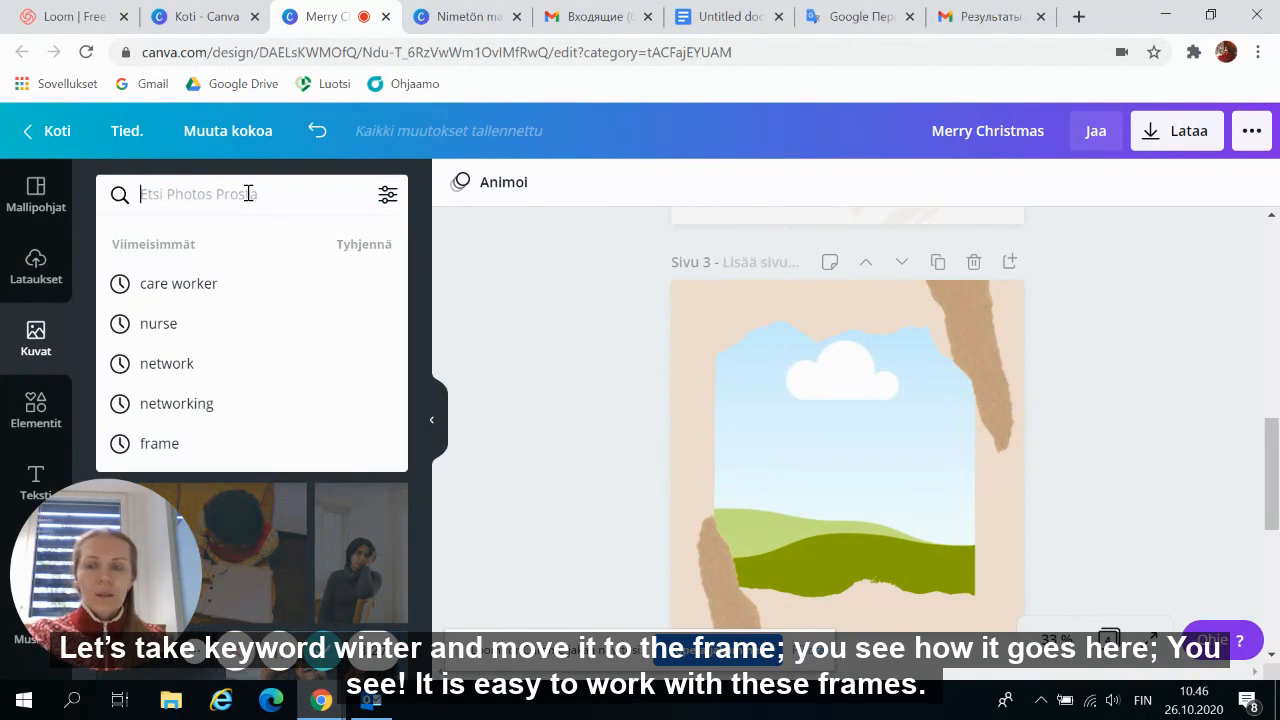
pyautogui.write('winter')
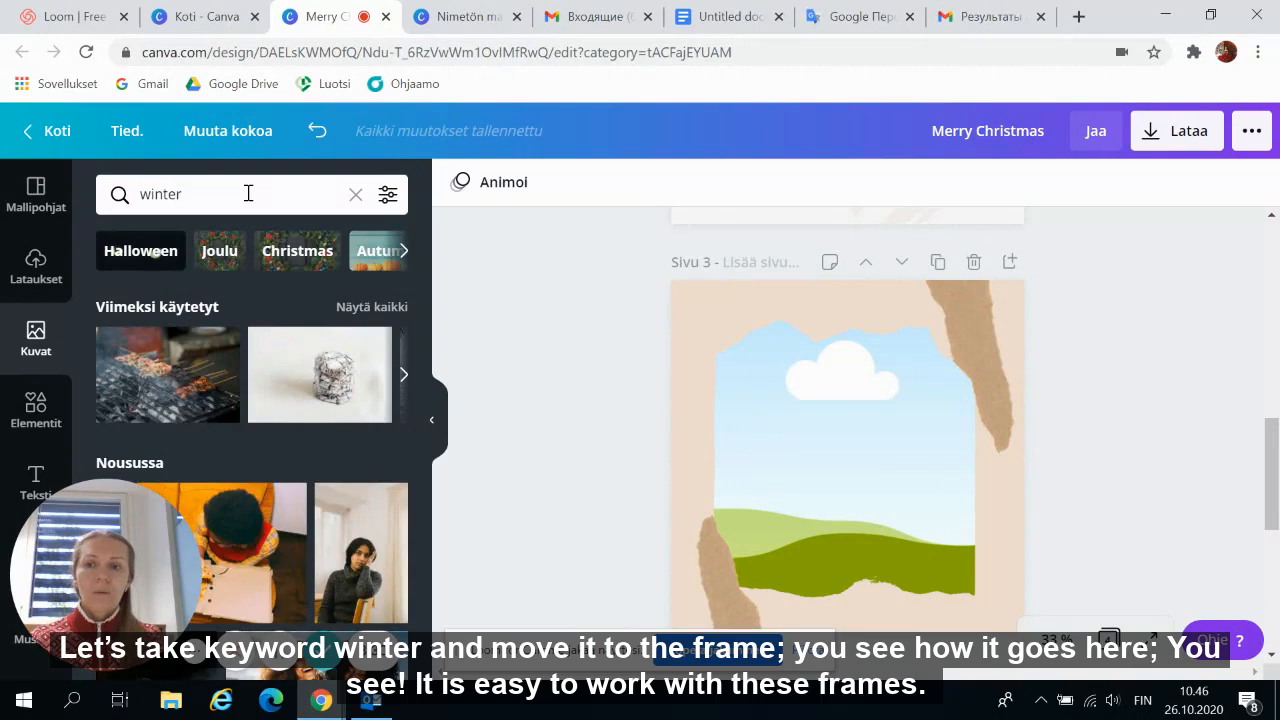
pyautogui.press('Return')
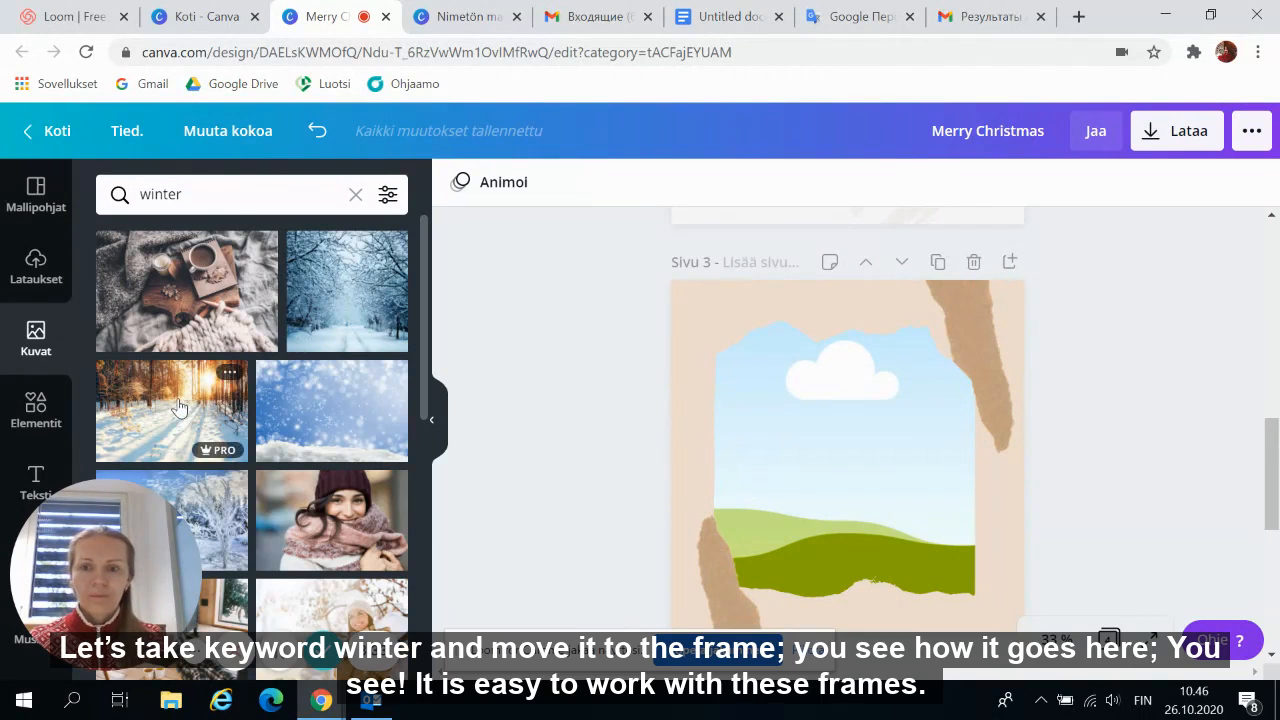
pyautogui.click(350, 600)
pyautogui.moveTo(883, 472); pyautogui.dragTo(868, 450)
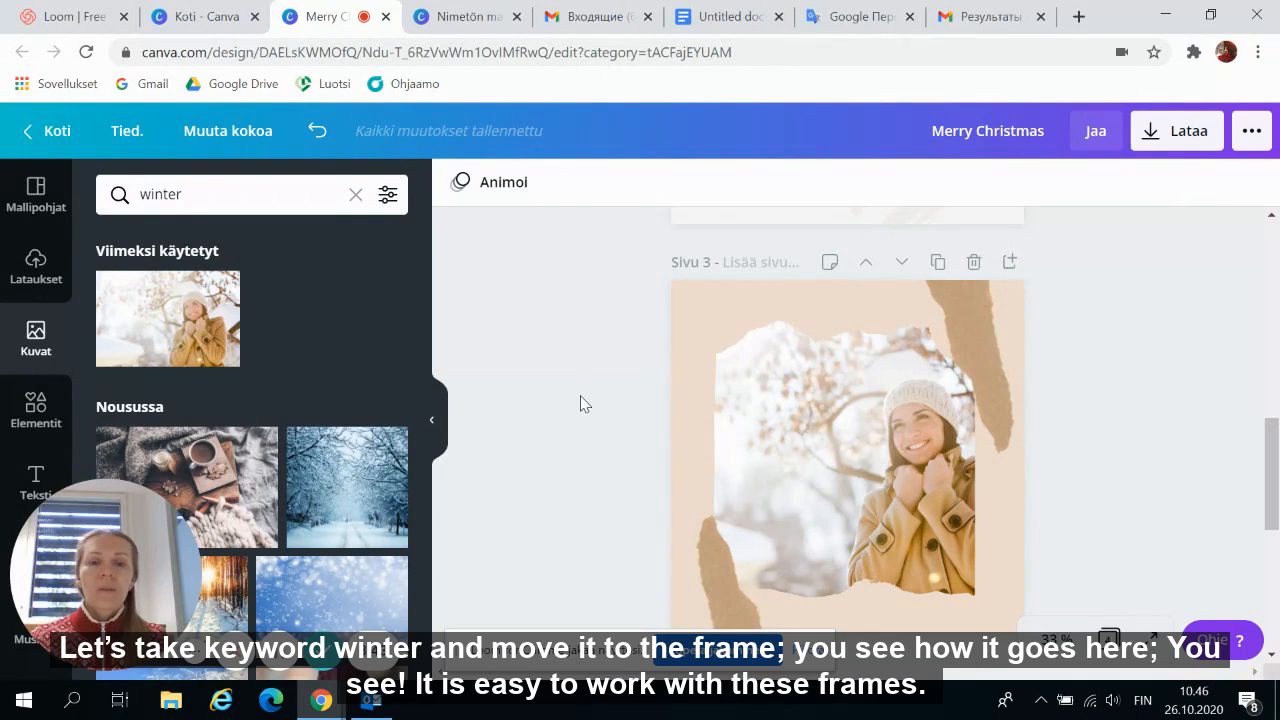
# - Enlarge the framed winter photo slightly at its upper-left and lower-right corners
pyautogui.click(730, 365)
pyautogui.moveTo(716, 326); pyautogui.dragTo(709, 316)
pyautogui.moveTo(975, 594); pyautogui.dragTo(990, 612)
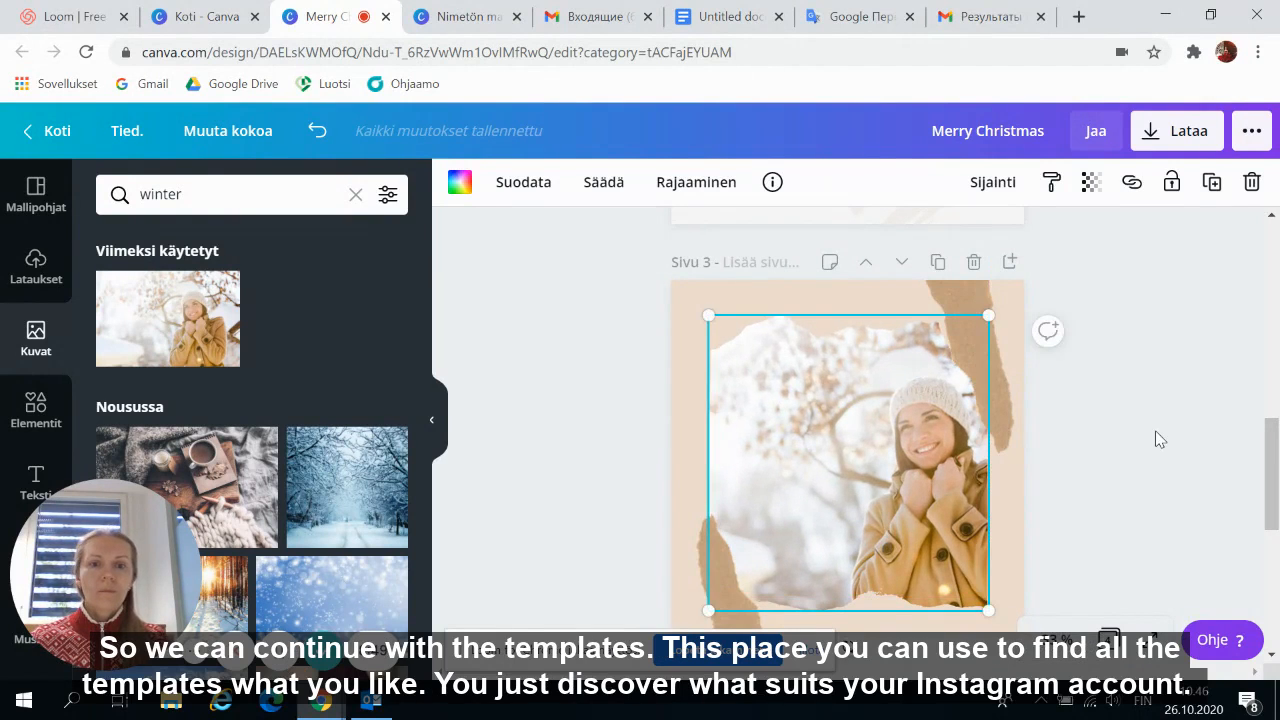
# - Review the finished pages, clear the photo search and look through the Instagram post template categories for the blank page 4
pyautogui.scroll(8, 1160, 440)
pyautogui.scroll(-6, 1160, 440)
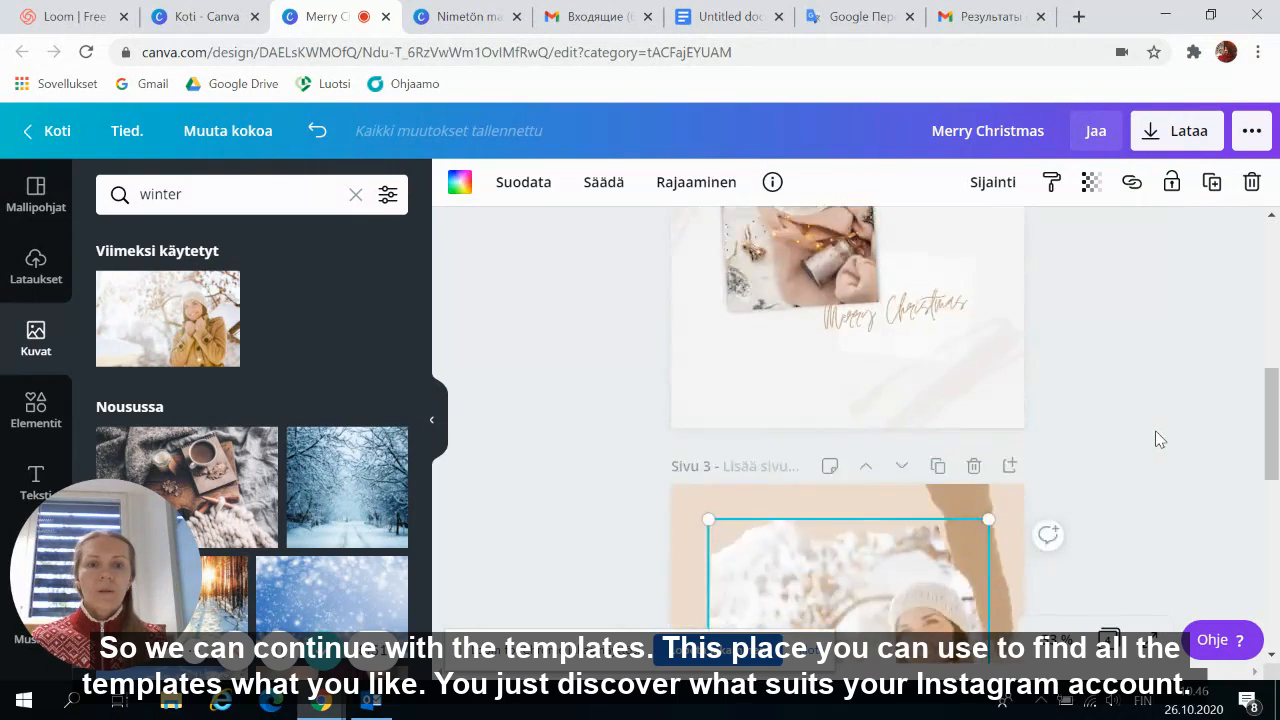
pyautogui.scroll(-6, 1155, 438)
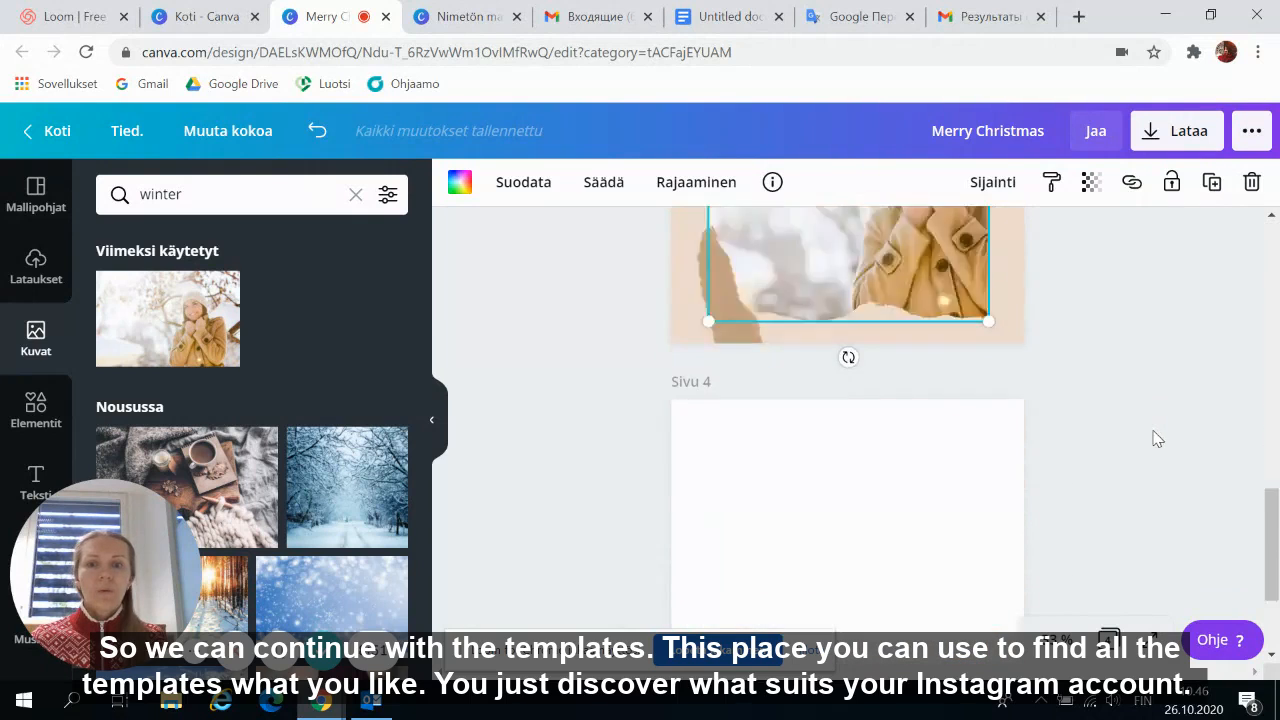
pyautogui.click(355, 196)
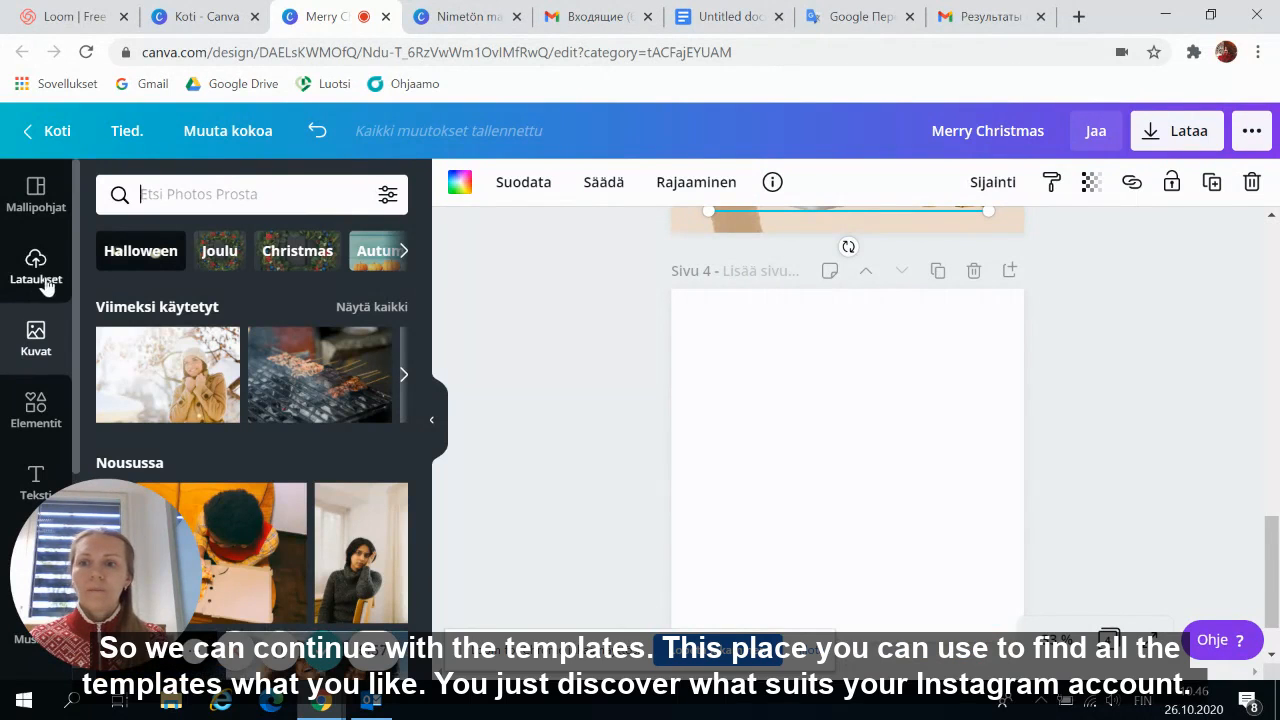
pyautogui.scroll(-2, 32, 370)
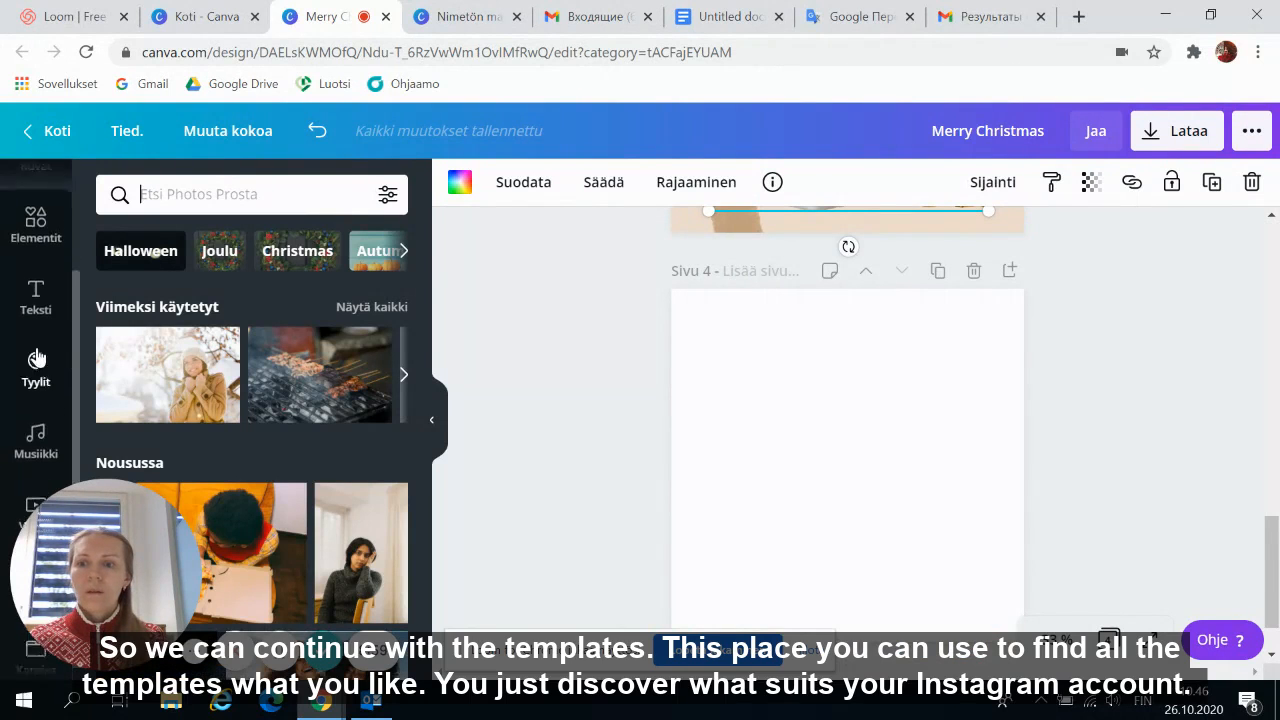
pyautogui.scroll(2, 34, 358)
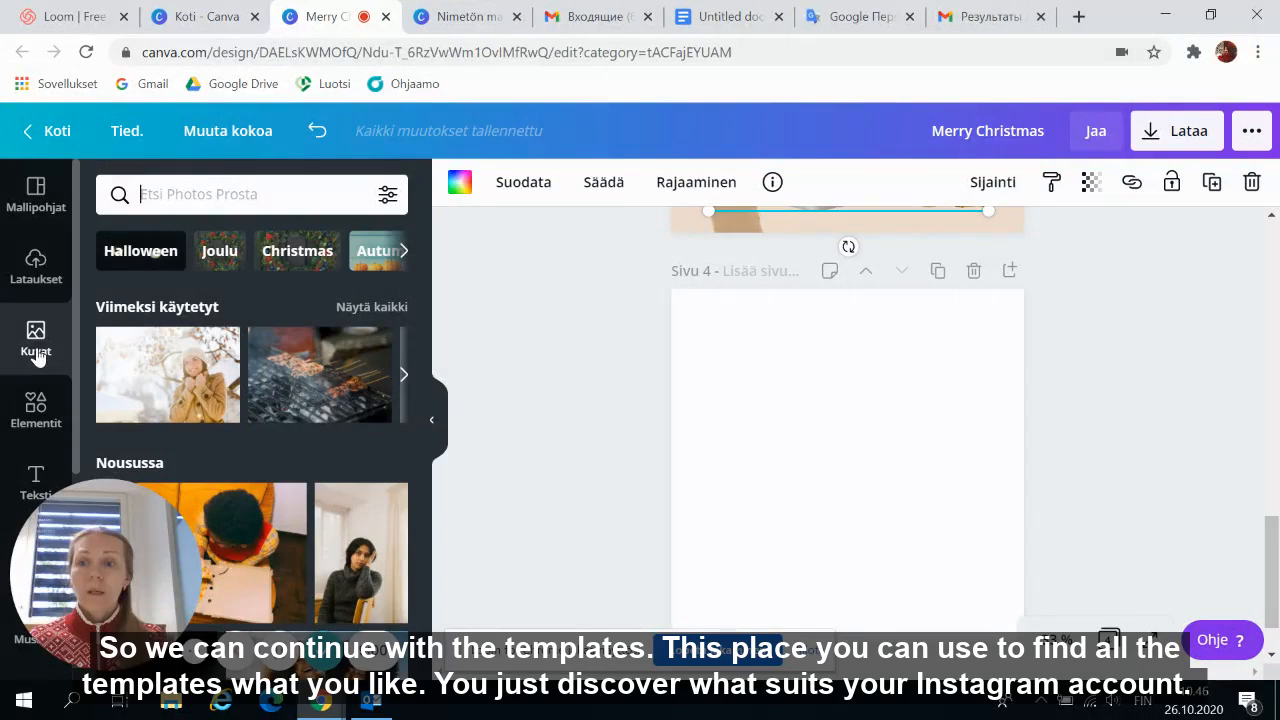
pyautogui.click(40, 204)
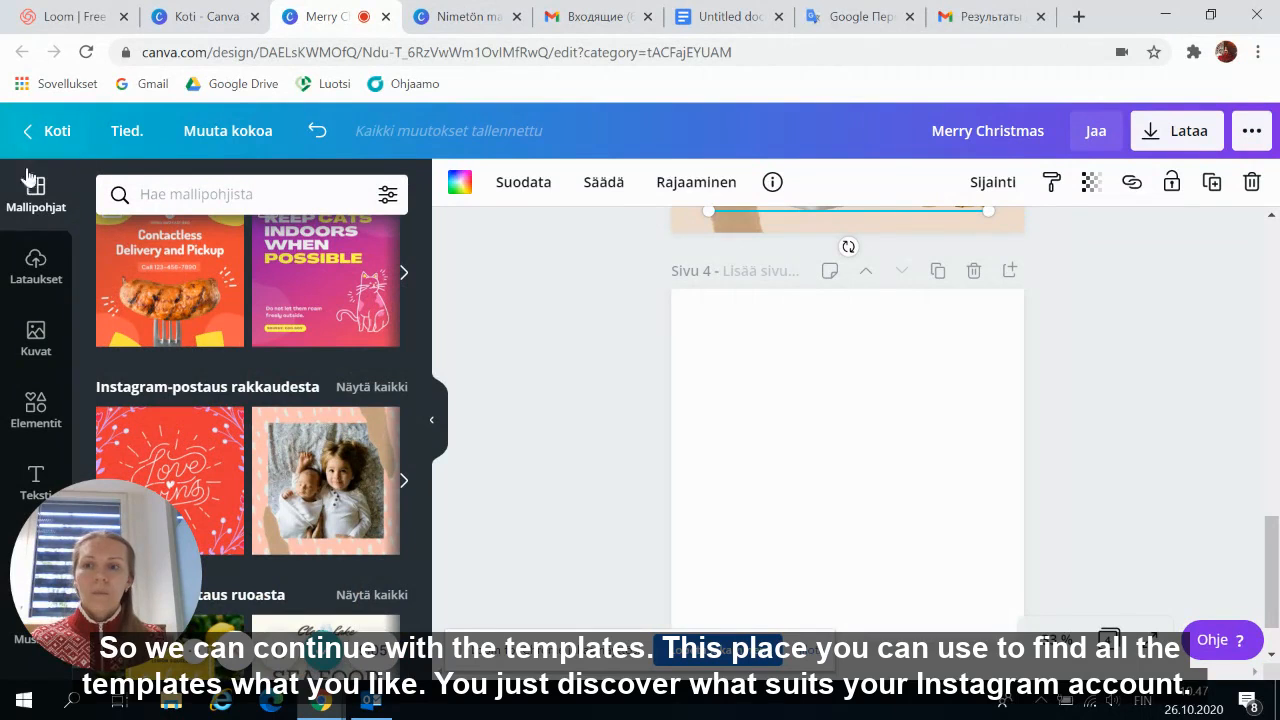
pyautogui.scroll(-4, 286, 310)
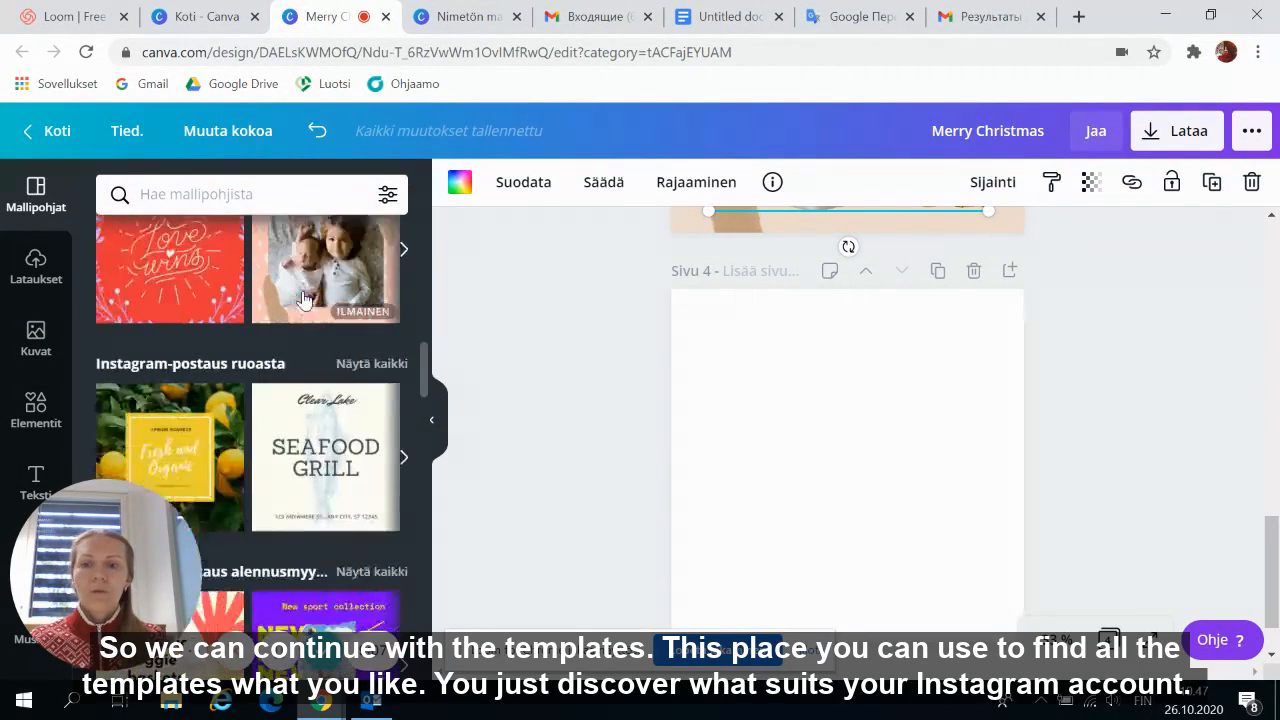
pyautogui.scroll(-5, 282, 370)
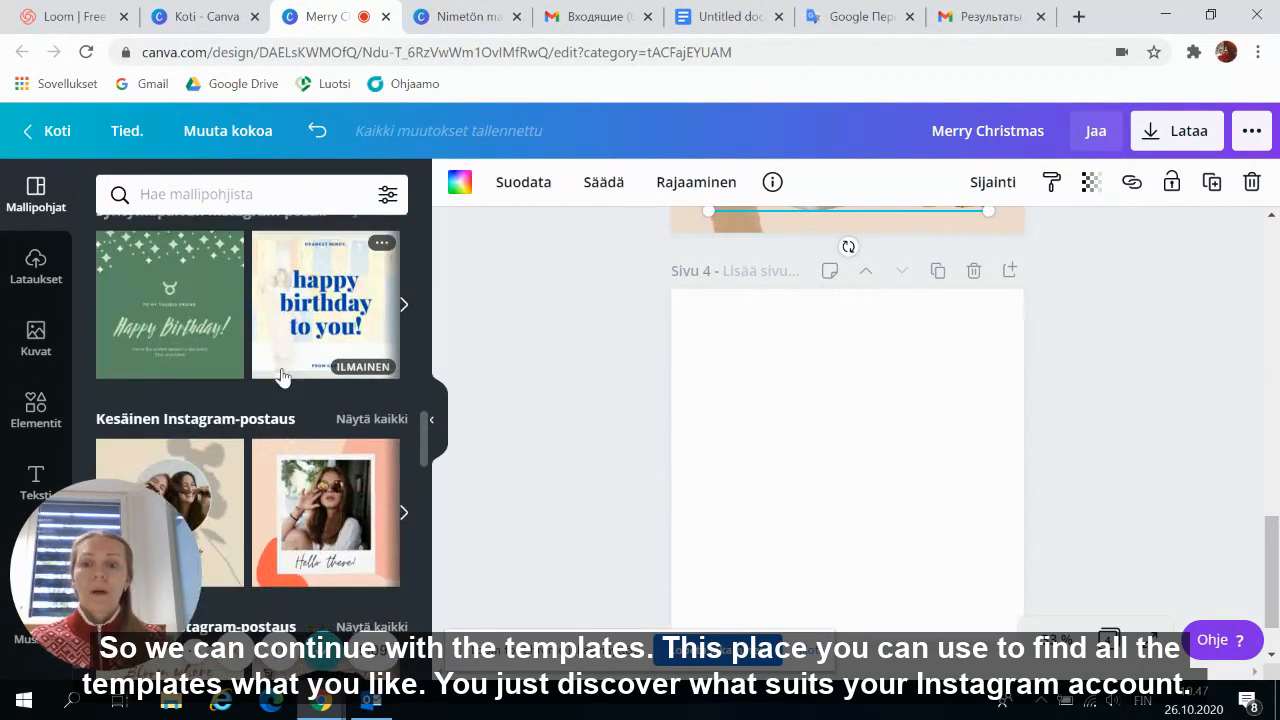
pyautogui.scroll(-5, 282, 375)
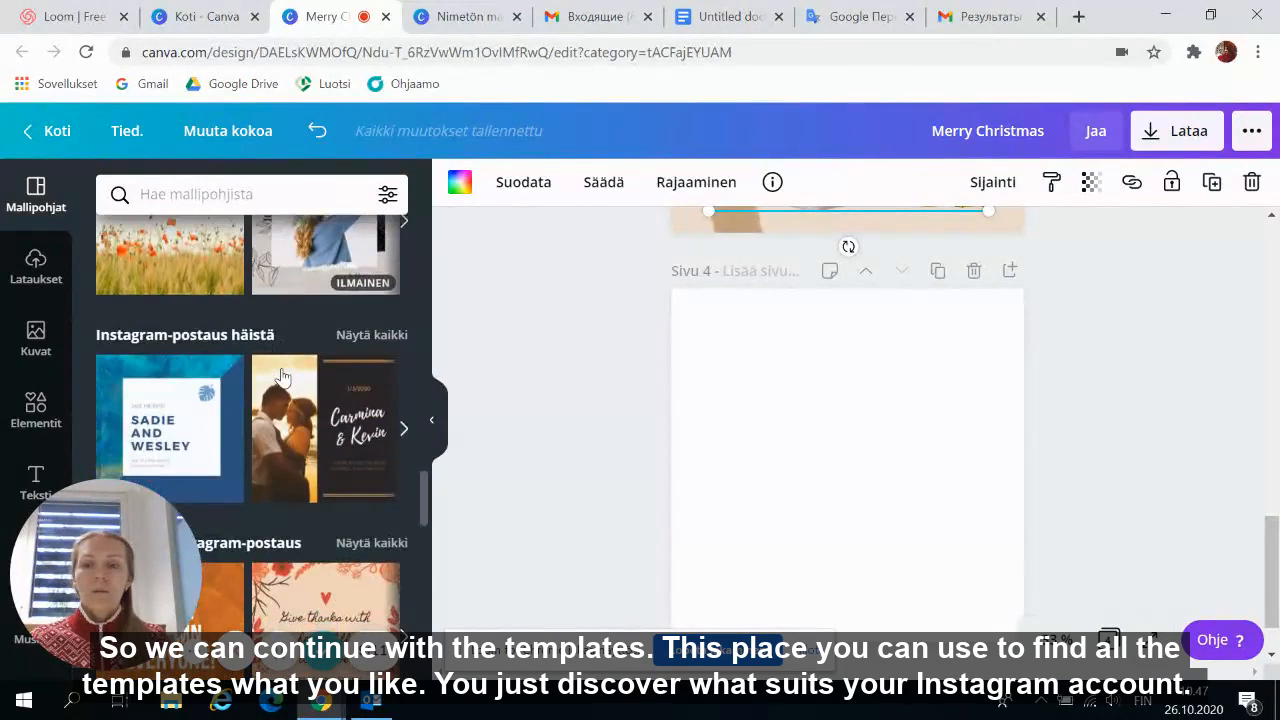
pyautogui.scroll(-1, 282, 375)
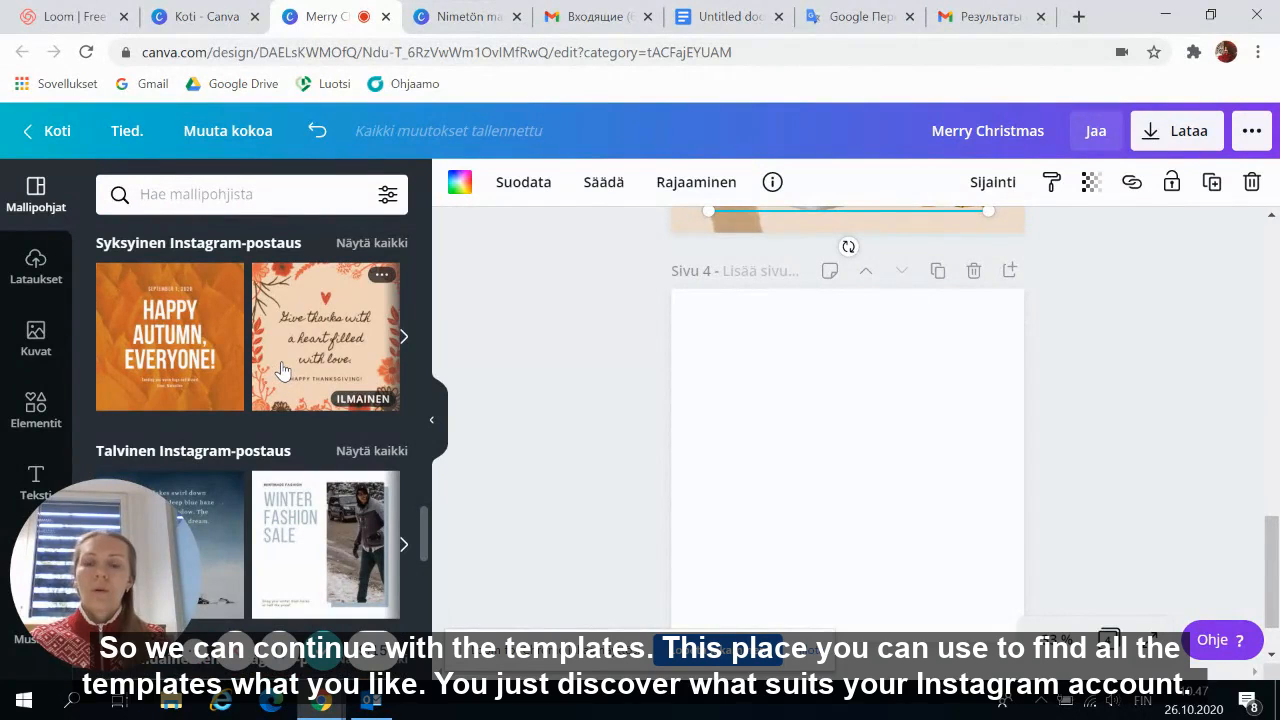
pyautogui.scroll(-4, 282, 370)
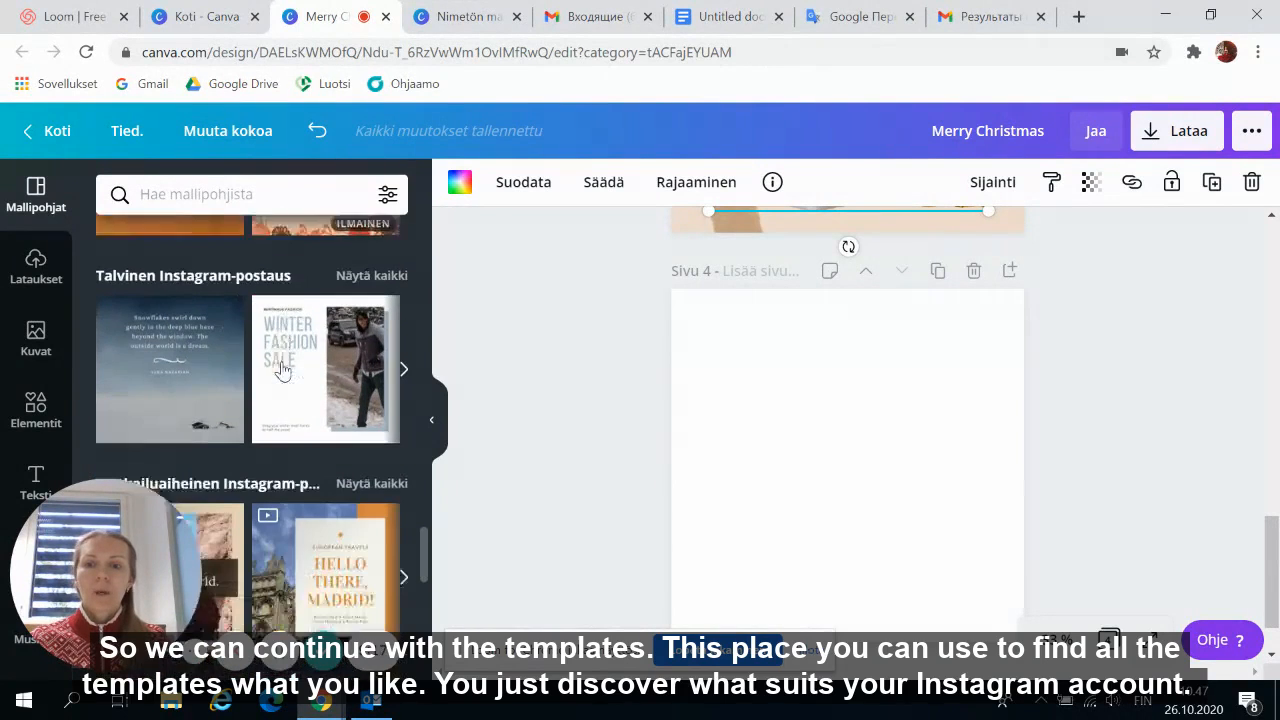